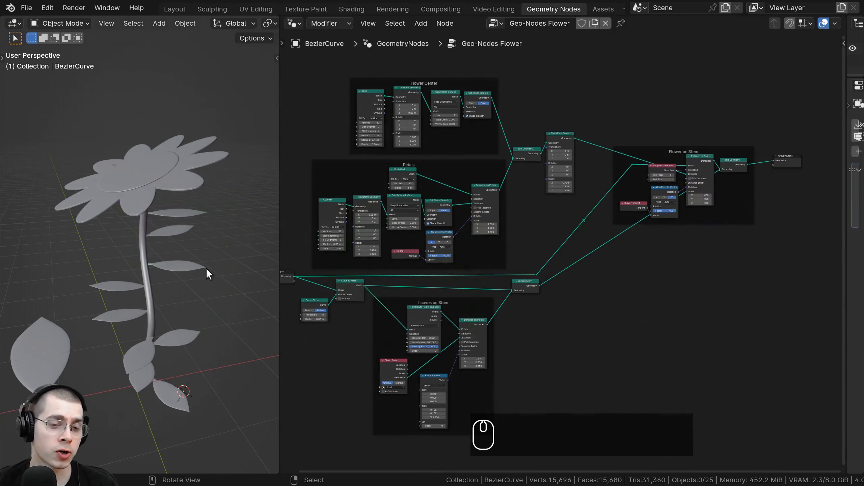
Inspect the flower model from above, below and the side, including where the stem leaves meet the petals and flower center.
middle_drag(206, 268, 162, 131)
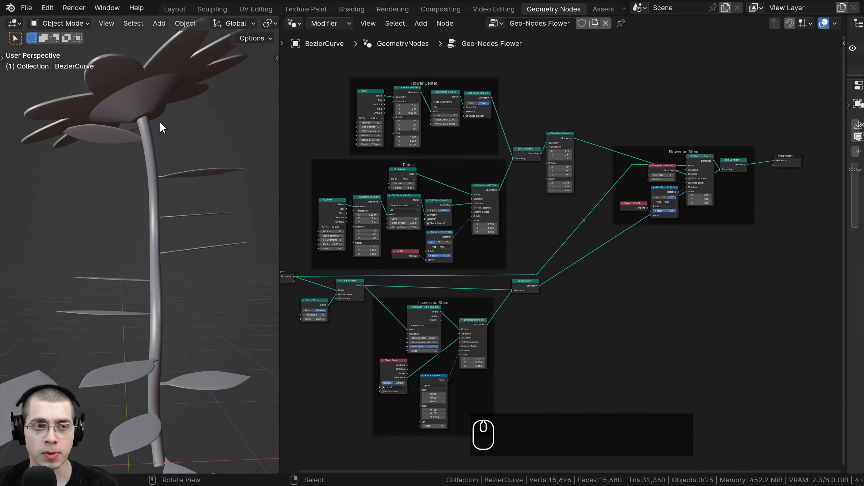
middle_drag(142, 93, 118, 327)
middle_drag(118, 288, 136, 286)
middle_drag(136, 286, 159, 351)
click(166, 248)
middle_drag(166, 253, 173, 307)
scroll(146, 211, up, 4)
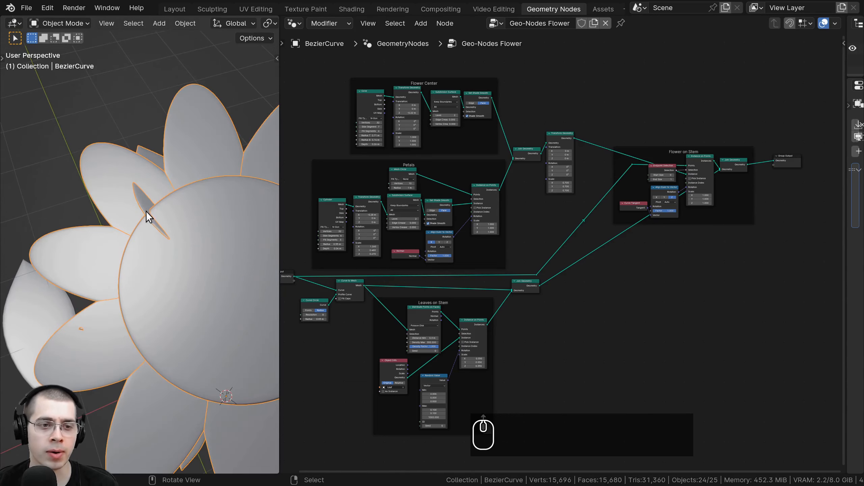
scroll(146, 211, up, 3)
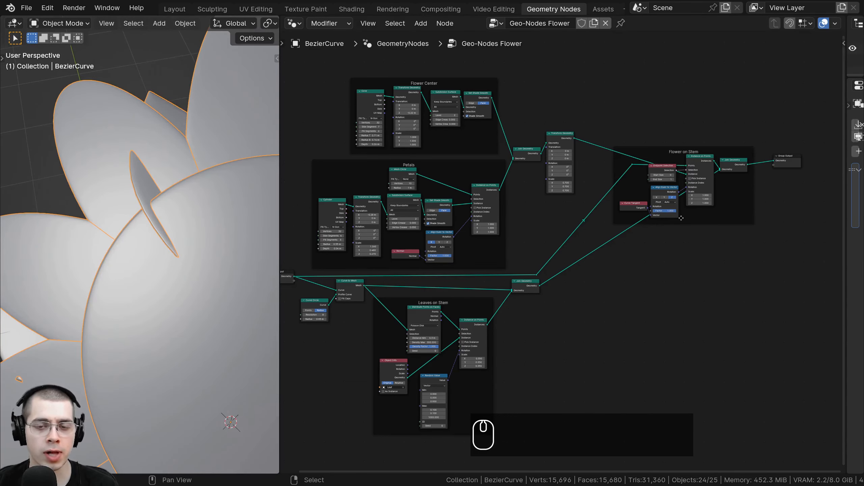
scroll(524, 148, down, 1)
scroll(124, 146, down, 3)
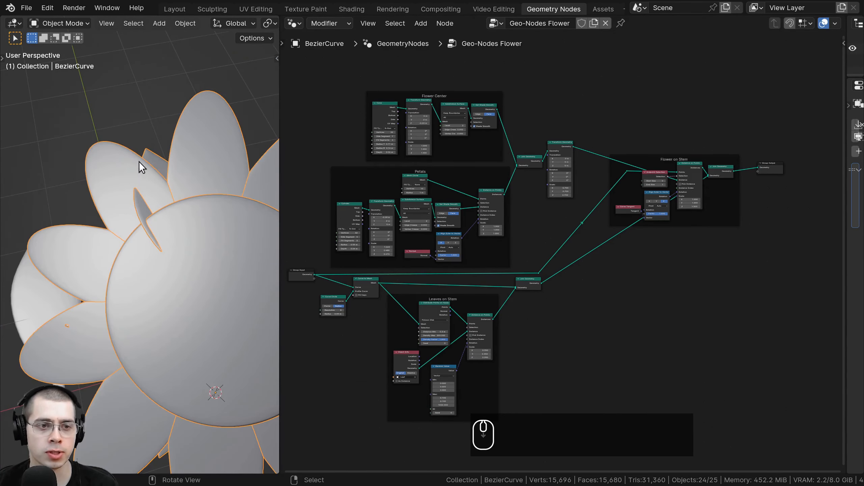
scroll(64, 251, down, 5)
middle_drag(102, 233, 133, 150)
shift+middle_drag(192, 358, 176, 355)
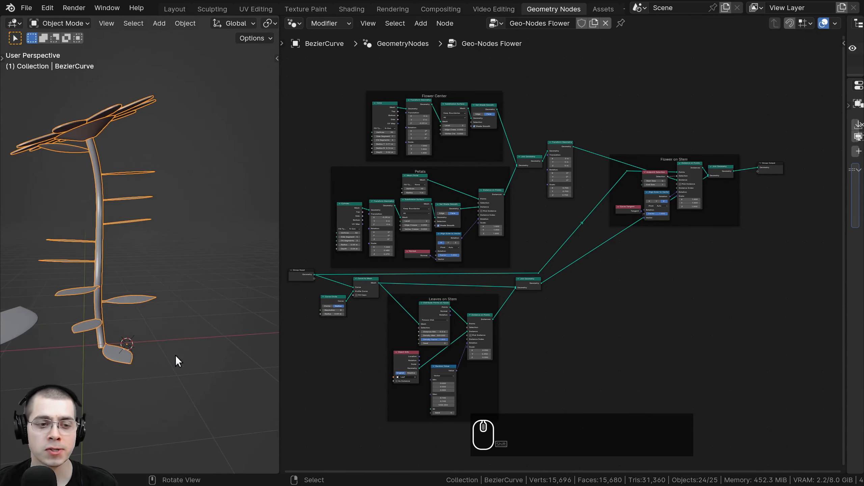
middle_drag(212, 117, 201, 352)
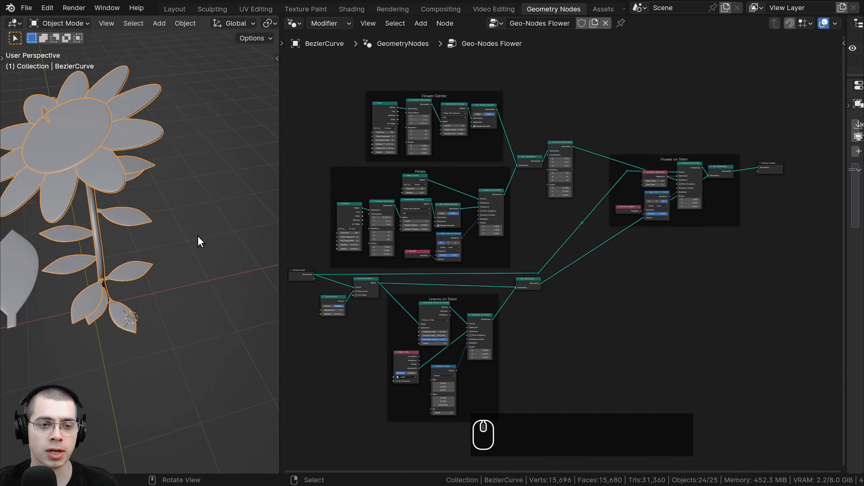
middle_drag(199, 237, 191, 222)
middle_drag(122, 188, 140, 263)
middle_drag(135, 229, 105, 170)
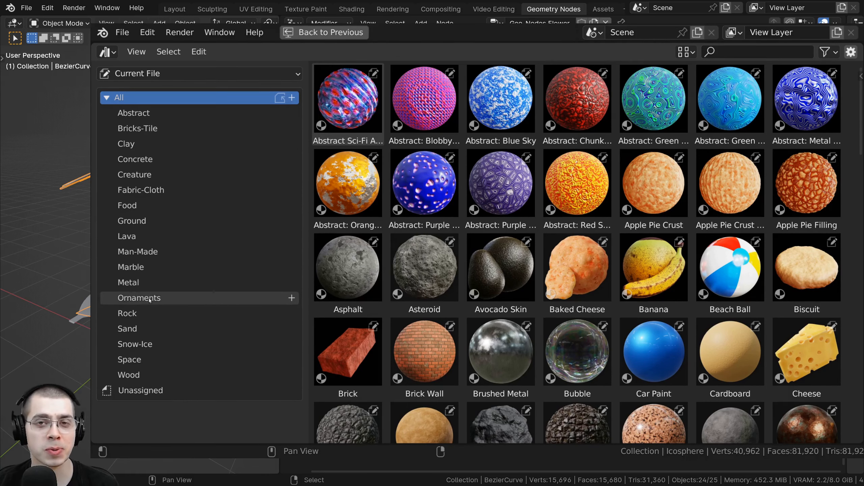
Browse the material asset catalogs such as Lava, Ground, Abstract, Food, Wood and Ornaments, and try adjusting the Damaged Metal material's Scale.
click(146, 313)
click(136, 236)
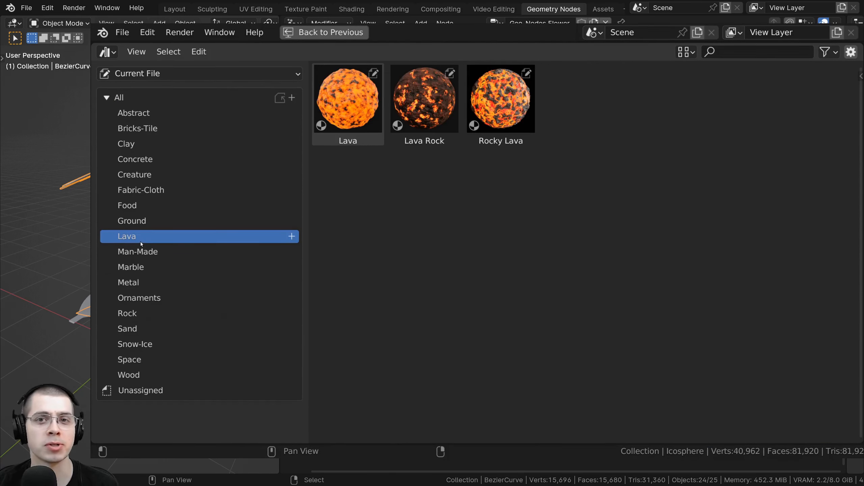
click(143, 359)
click(139, 221)
click(181, 116)
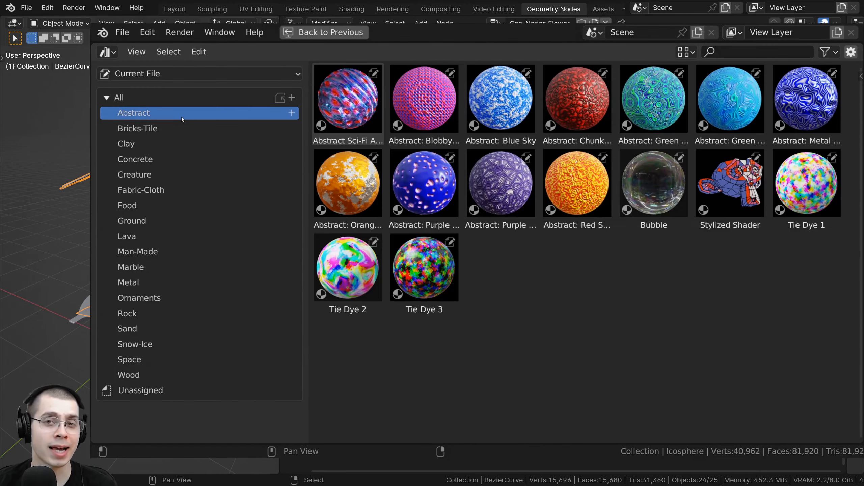
click(165, 206)
click(157, 373)
click(162, 301)
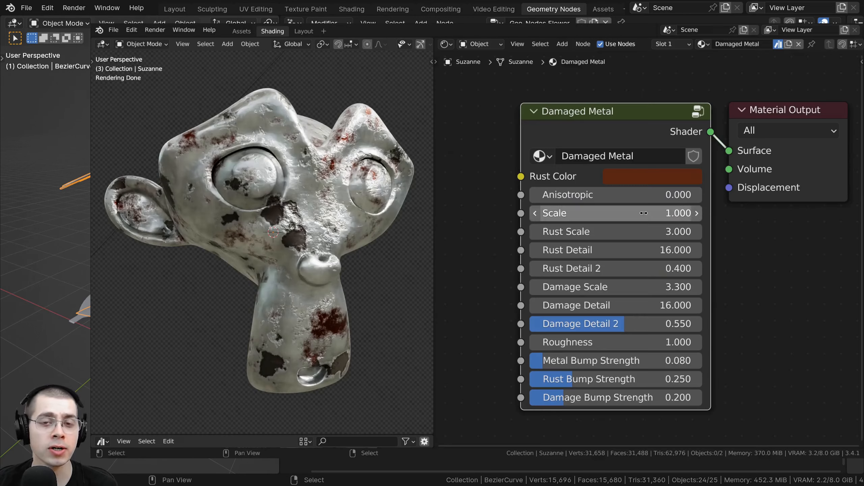
shift+drag(643, 213, 663, 212)
Group the Curve Circle and Curve to Mesh nodes in a frame labelled "Stem".
key(ctrl+j)
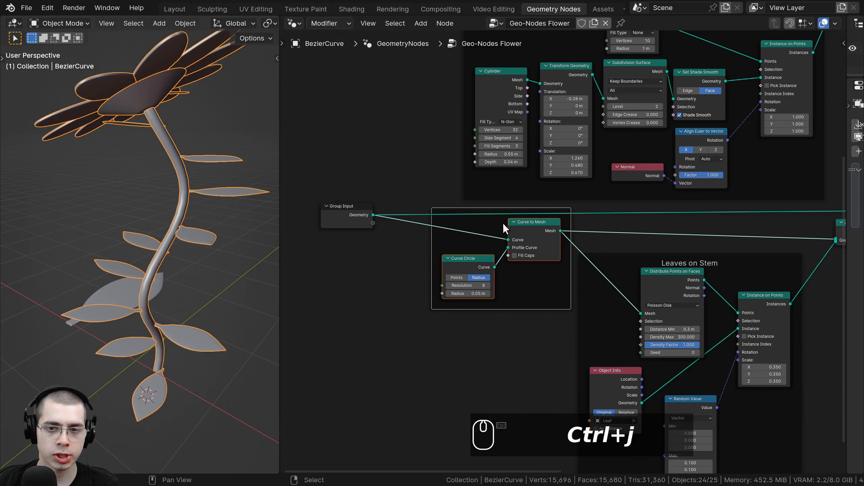
key(a)
drag(501, 218, 484, 218)
scroll(414, 230, up, 1)
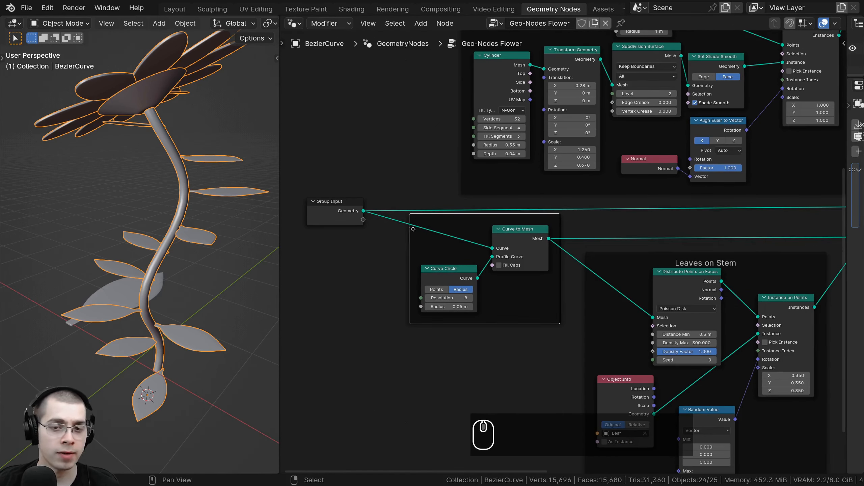
scroll(447, 219, up, 1)
key(F2)
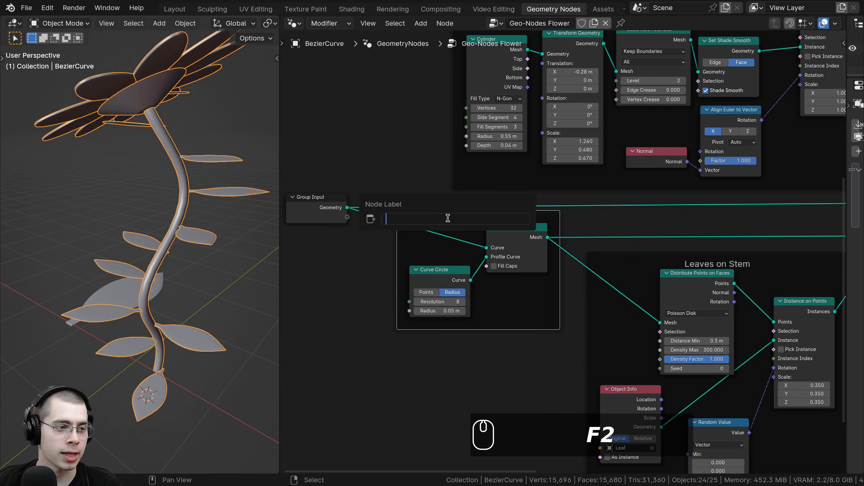
text(Stem)
key(Return)
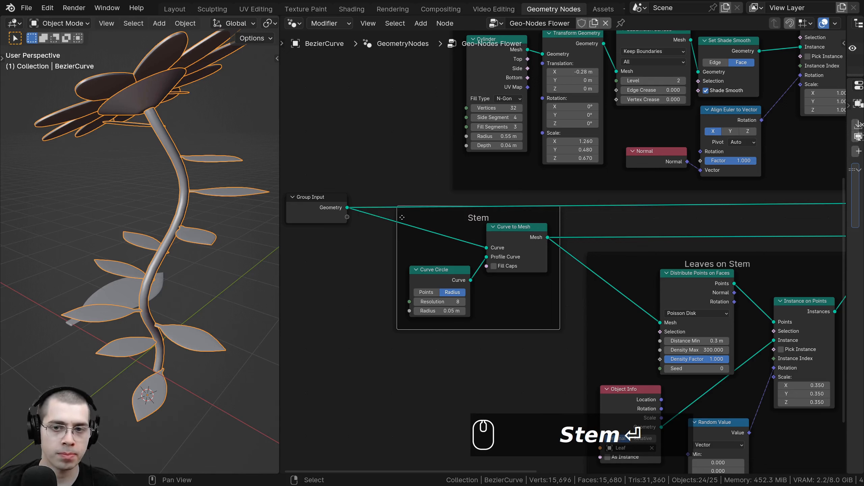
Move the Group Input node farther away from the Stem frame, leaving space between them, and select the frame.
key(a)
click(447, 270)
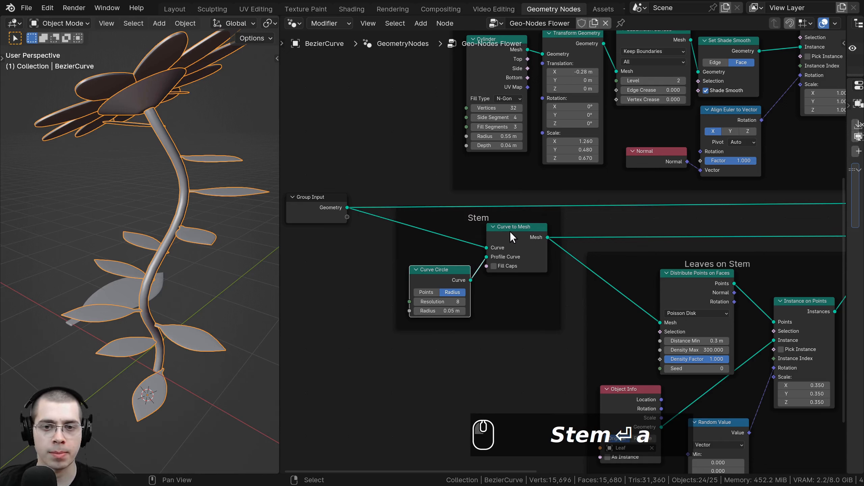
click(509, 232)
middle_drag(395, 211, 489, 211)
scroll(489, 211, down, 1)
drag(432, 202, 376, 202)
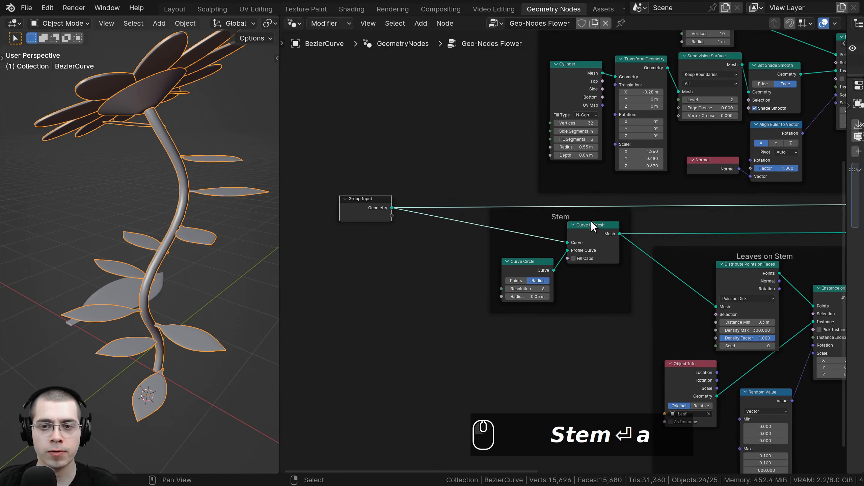
click(556, 220)
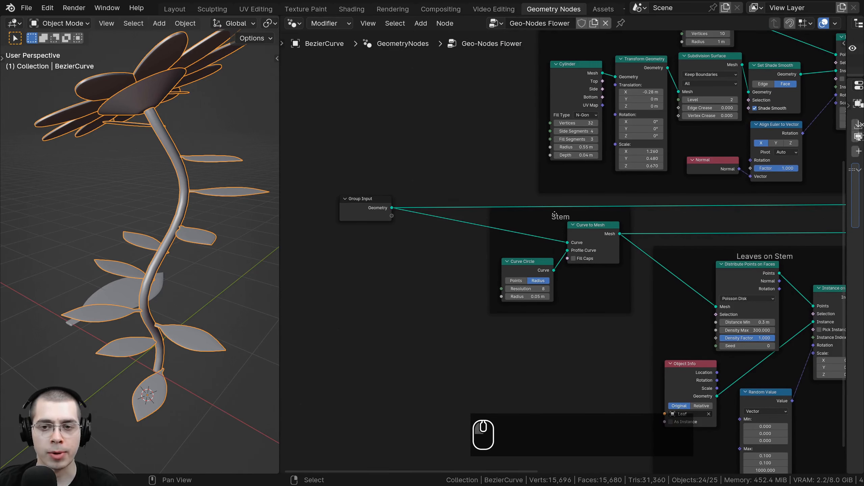
click(555, 215)
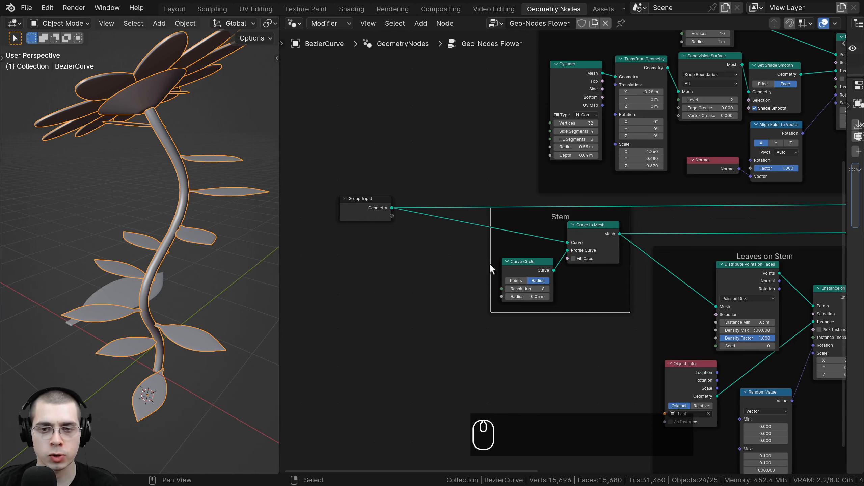
Insert a Set Curve Radius node on the link between Group Input and the Curve to Mesh node.
scroll(444, 257, up, 2)
key(shift+a)
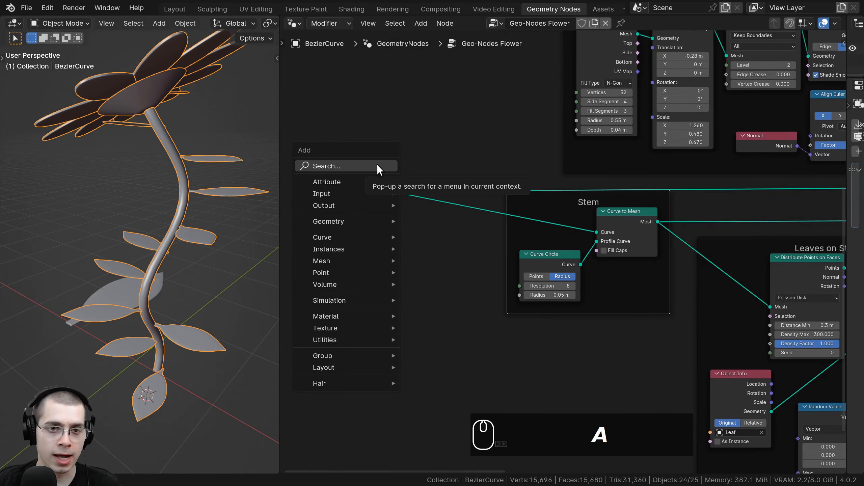
click(377, 164)
text(s)
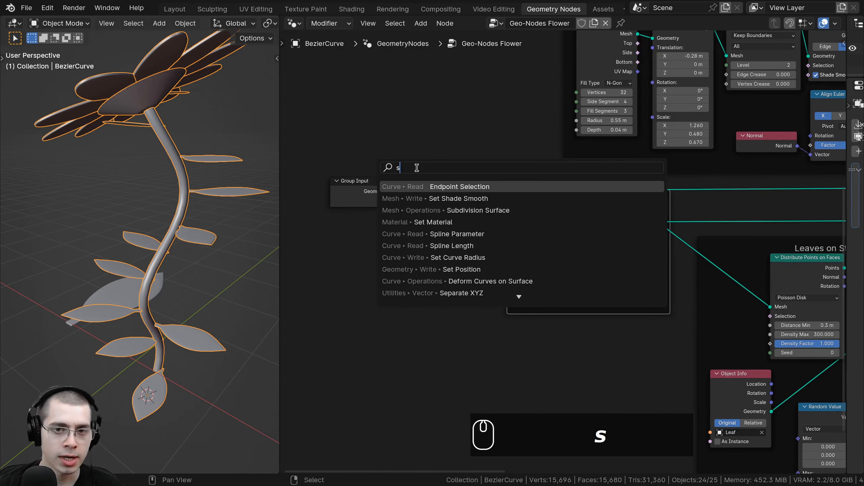
text(et cur)
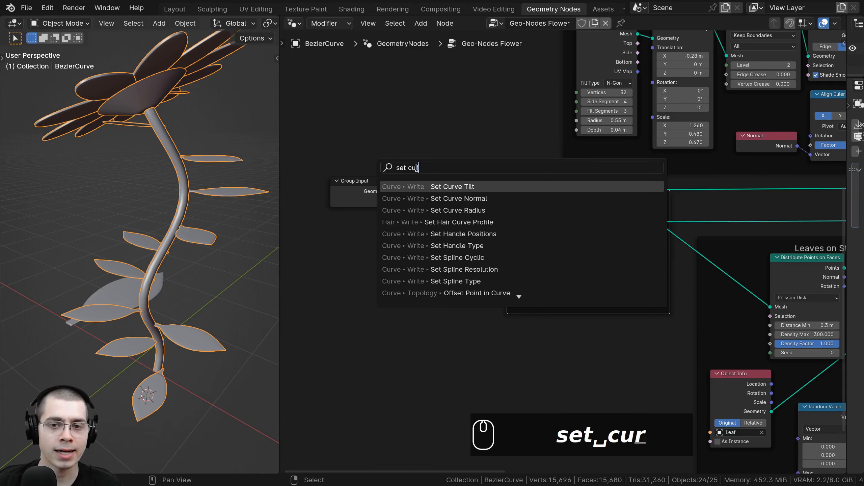
text(ve s)
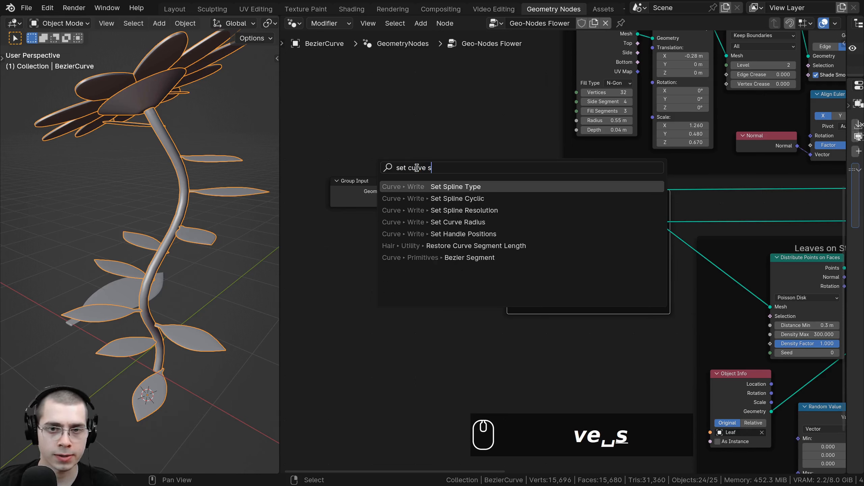
key(BackSpace)
text(ra)
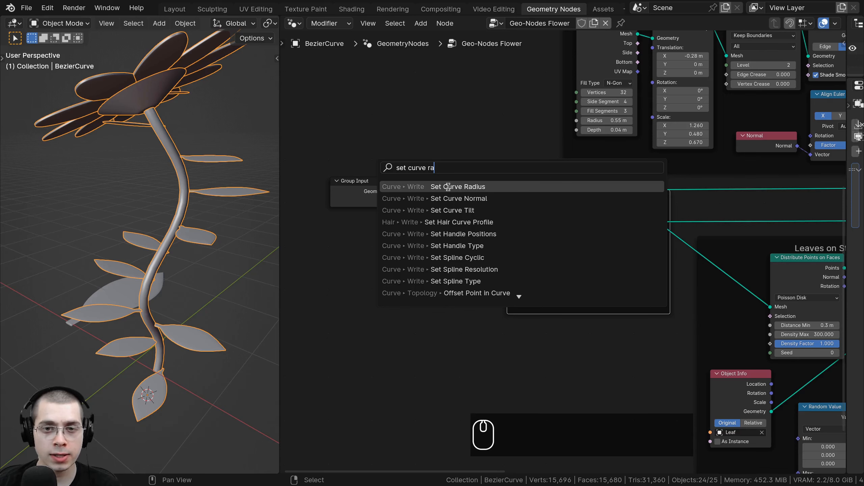
click(448, 186)
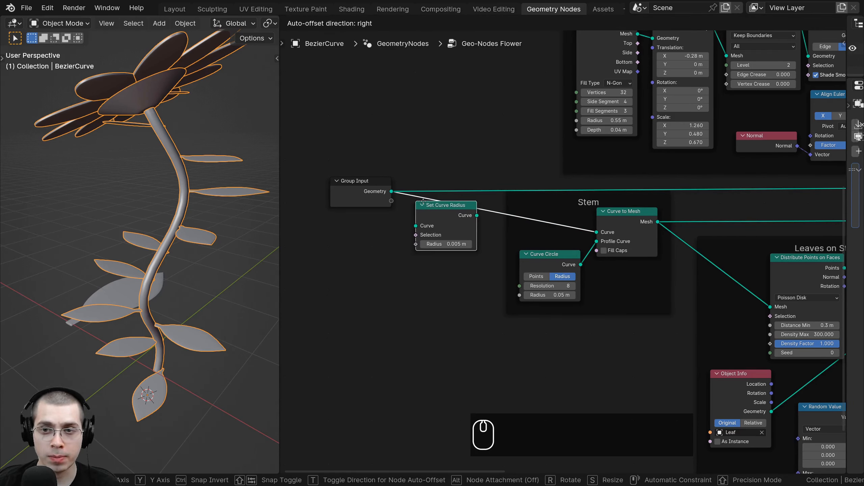
click(434, 202)
Space out the Group Input and Set Curve Radius nodes ahead of the Stem frame.
drag(358, 189, 330, 190)
middle_drag(461, 198, 474, 171)
scroll(474, 174, up, 3)
drag(465, 195, 459, 205)
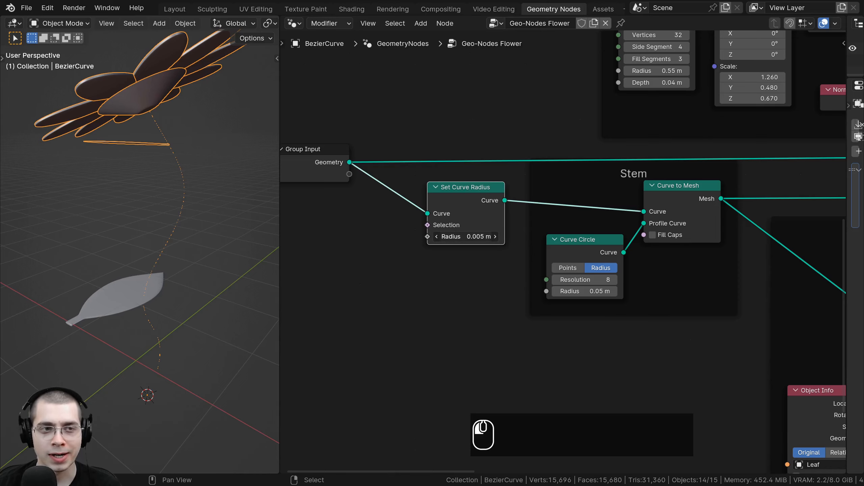
drag(466, 236, 446, 232)
scroll(510, 251, up, 4)
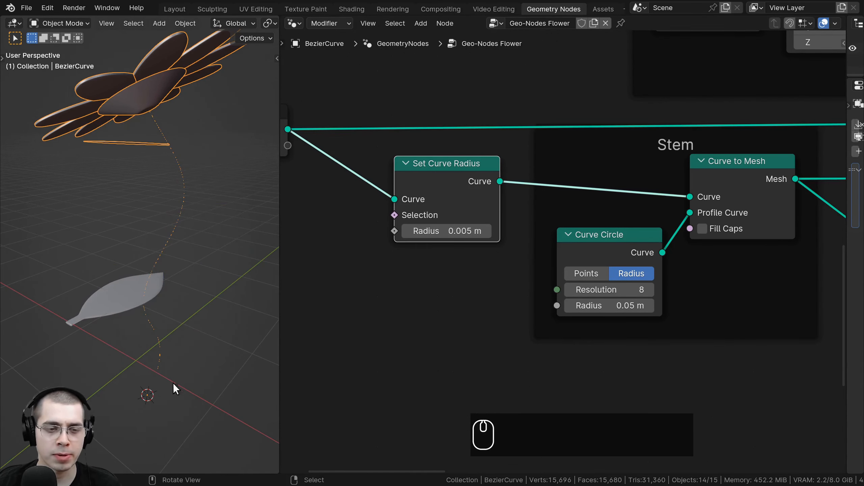
scroll(405, 251, down, 2)
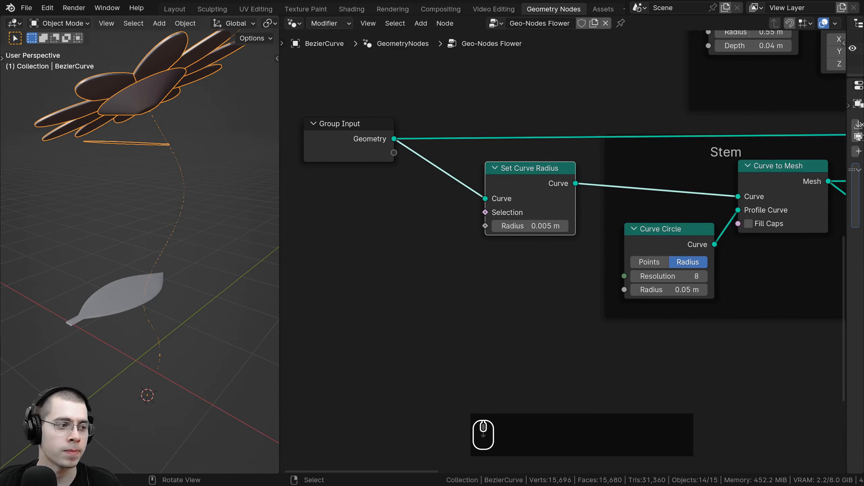
middle_drag(405, 251, 429, 235)
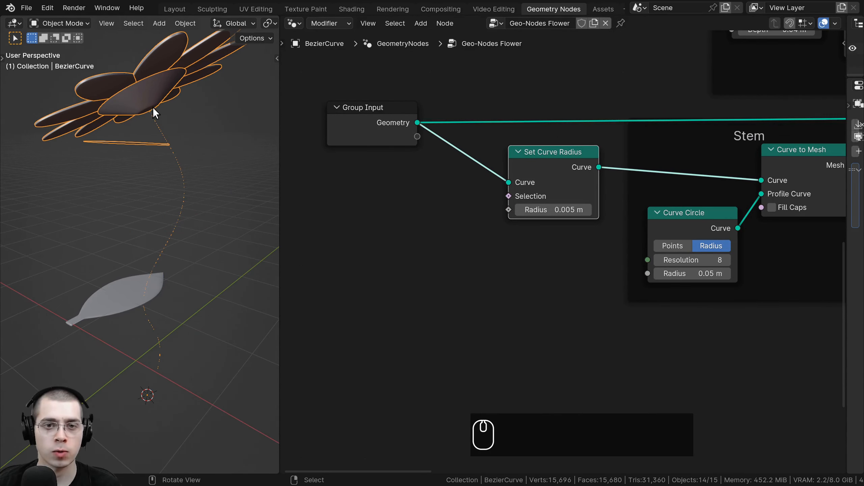
Add a Spline Parameter node below Group Input and connect its Factor to the Radius of Set Curve Radius.
middle_drag(351, 193, 368, 176)
key(shift+a)
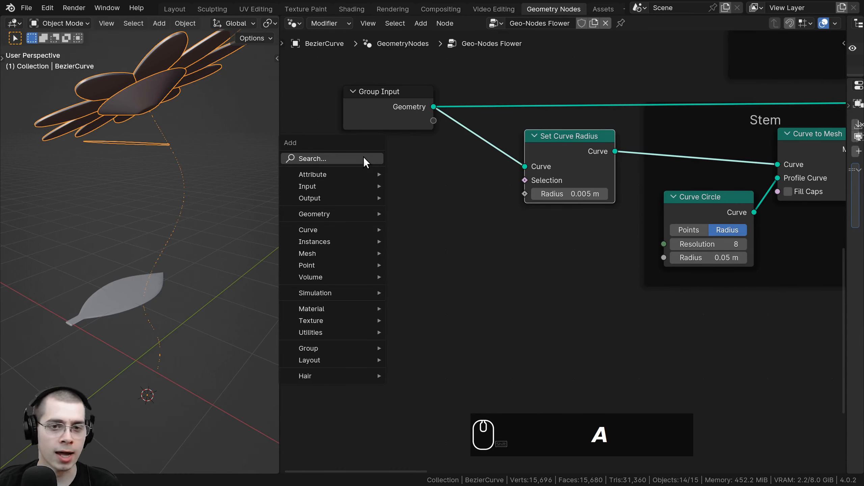
click(364, 158)
text(sp)
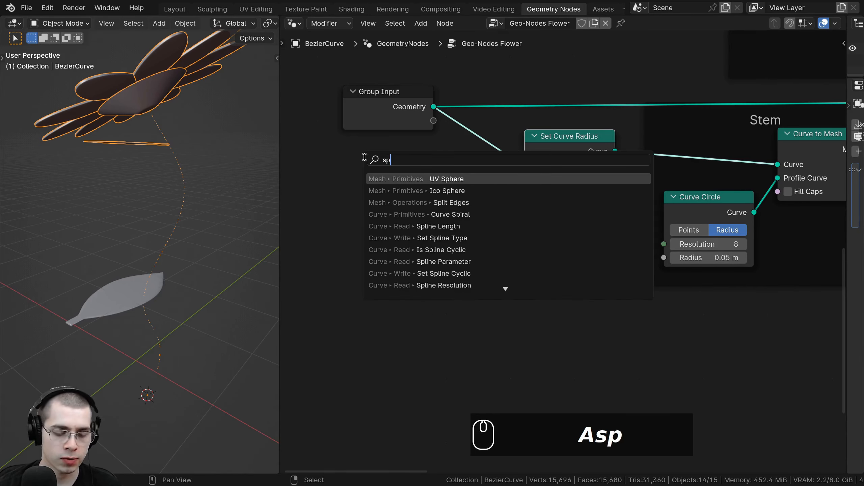
text(line)
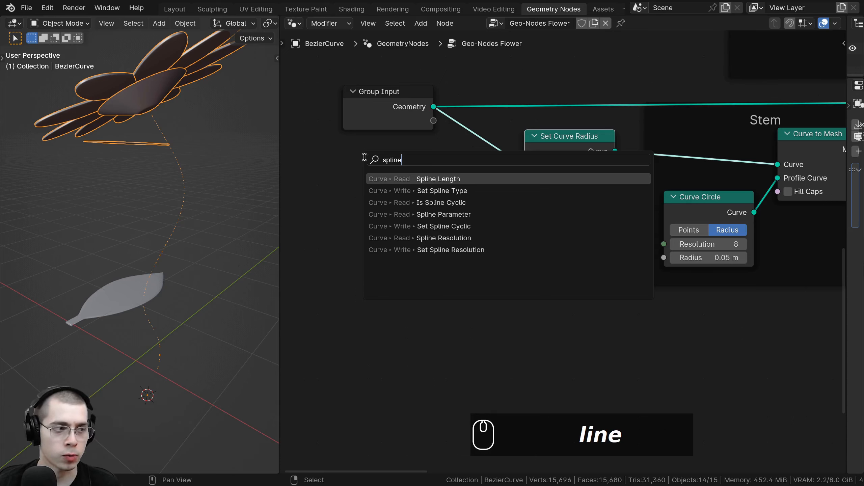
click(404, 214)
click(368, 191)
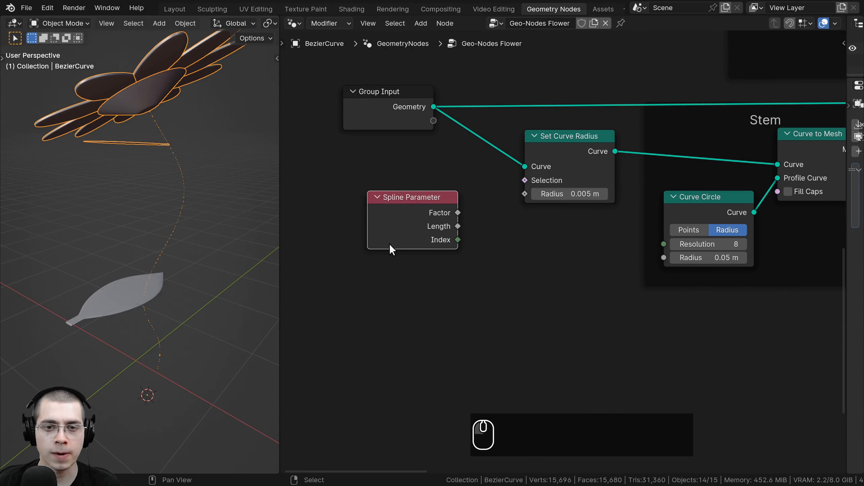
drag(392, 249, 370, 239)
drag(437, 203, 525, 194)
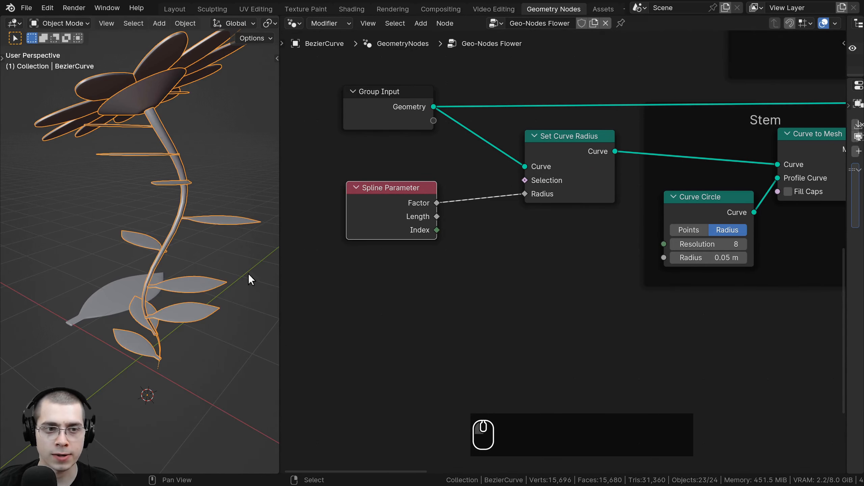
Examine the stem's thickness along its length, from the base up to the flower head.
shift+middle_drag(180, 282, 154, 192)
scroll(160, 359, up, 4)
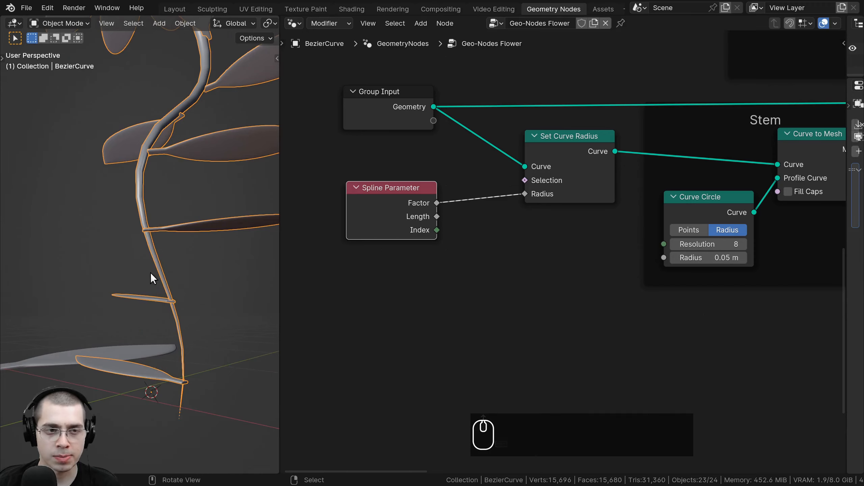
scroll(151, 271, down, 4)
shift+middle_drag(160, 253, 144, 356)
scroll(105, 276, up, 5)
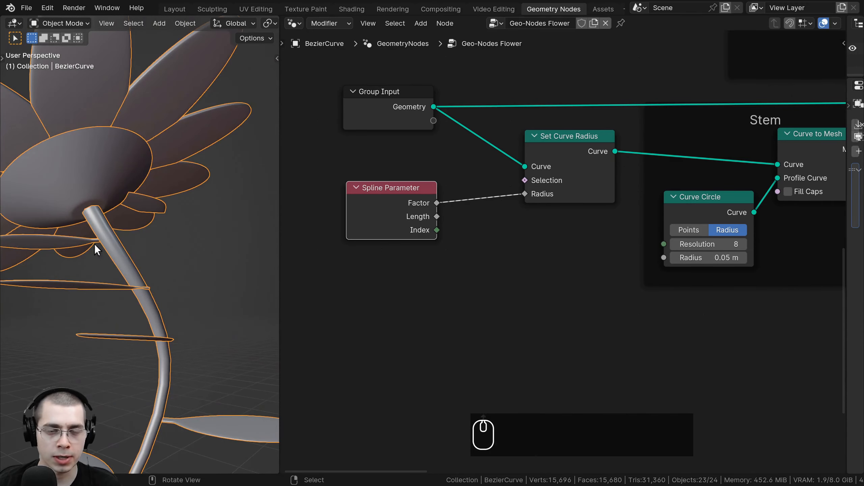
Move the Spline Parameter node farther from Set Curve Radius to make room between them.
scroll(94, 244, down, 3)
shift+middle_drag(96, 244, 121, 211)
drag(416, 209, 393, 208)
scroll(393, 208, down, 1)
middle_drag(393, 208, 430, 206)
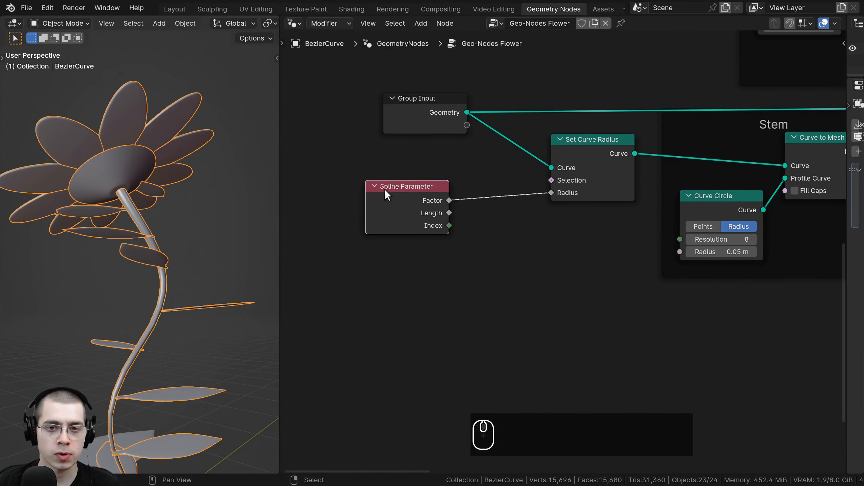
drag(385, 189, 352, 200)
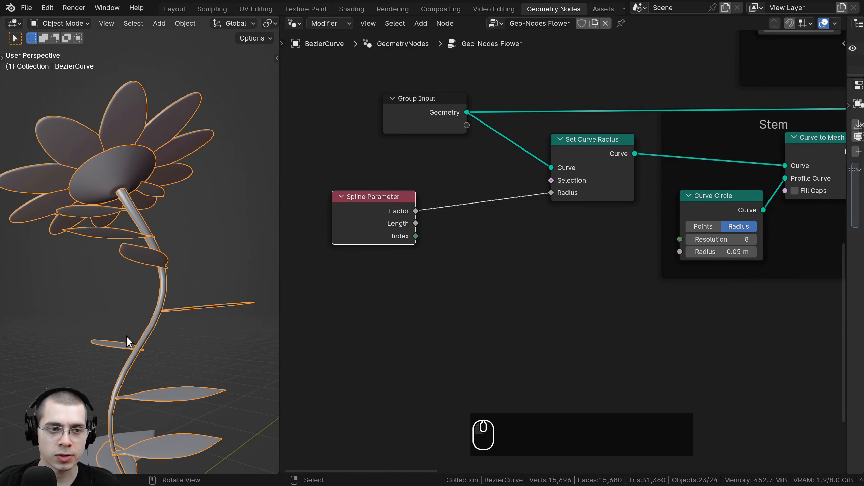
middle_drag(126, 336, 237, 206)
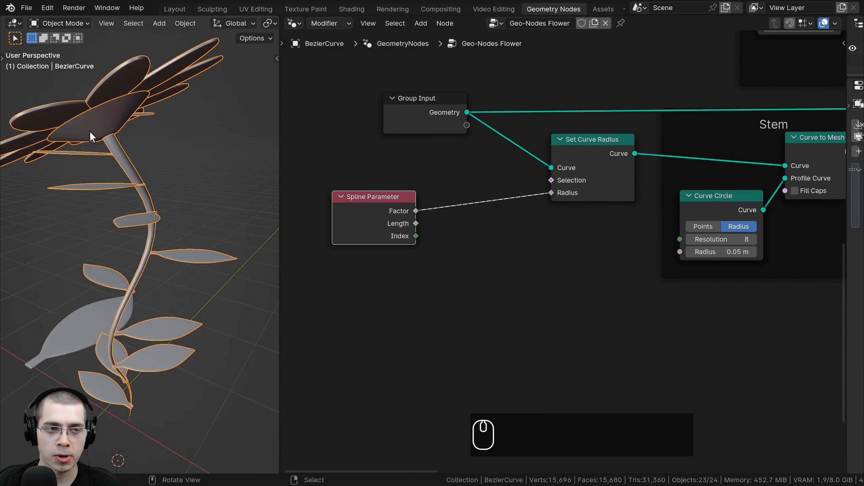
Insert a Color Ramp node on the link between the Spline Parameter's Factor and the Radius of Set Curve Radius.
middle_drag(360, 193, 365, 182)
key(shift+a)
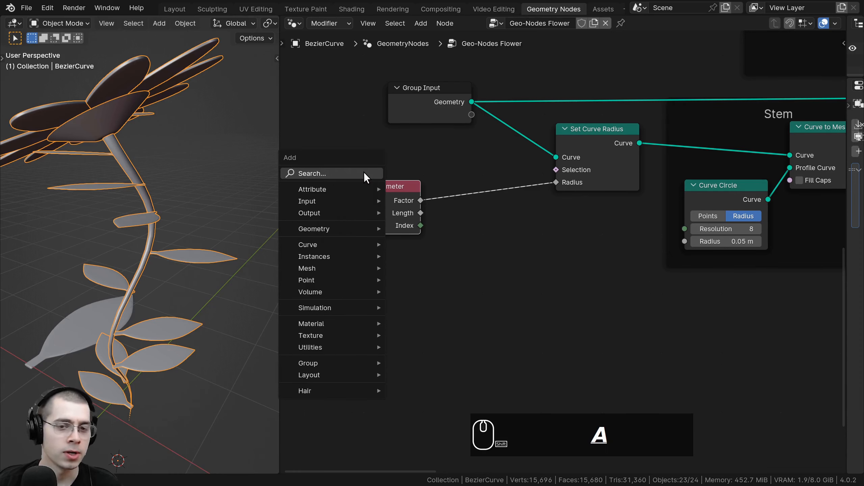
click(362, 170)
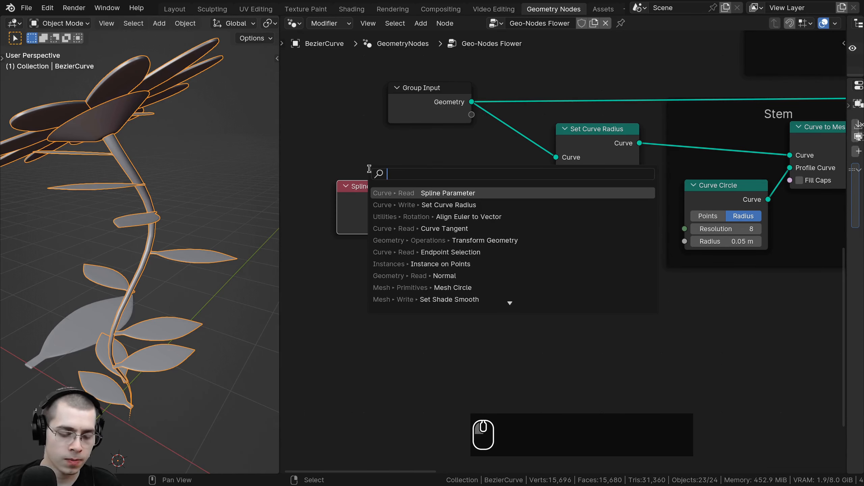
text(color)
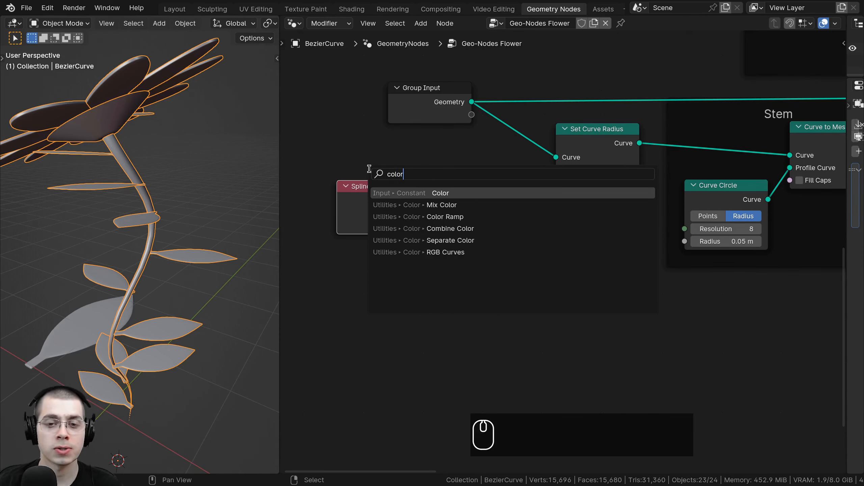
key(Down)
key(Down)
key(Return)
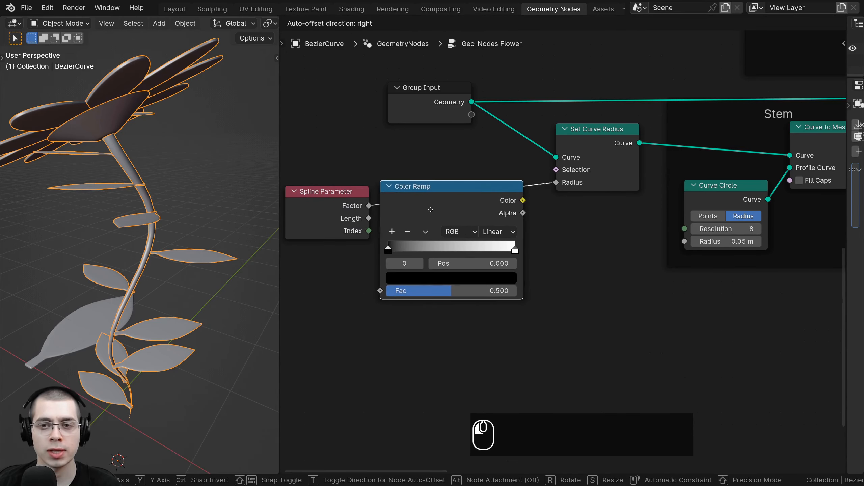
click(467, 199)
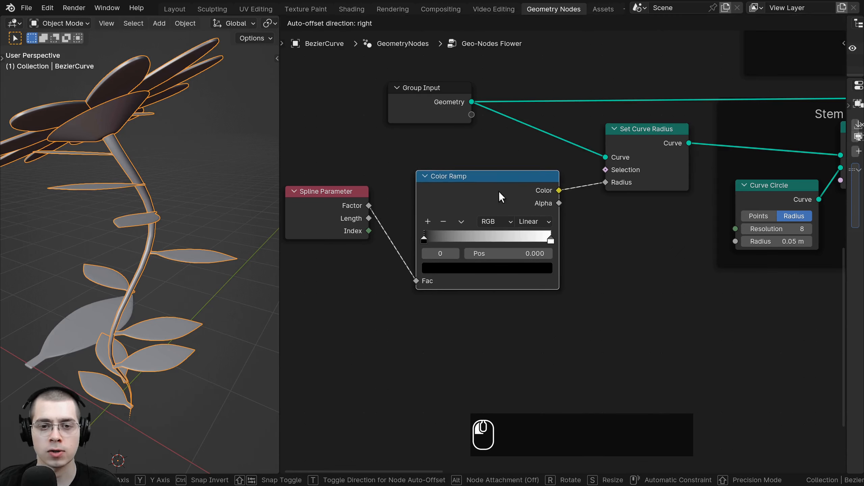
Examine the colors of the Color Ramp's black and white stops alongside the stem.
scroll(405, 171, up, 2)
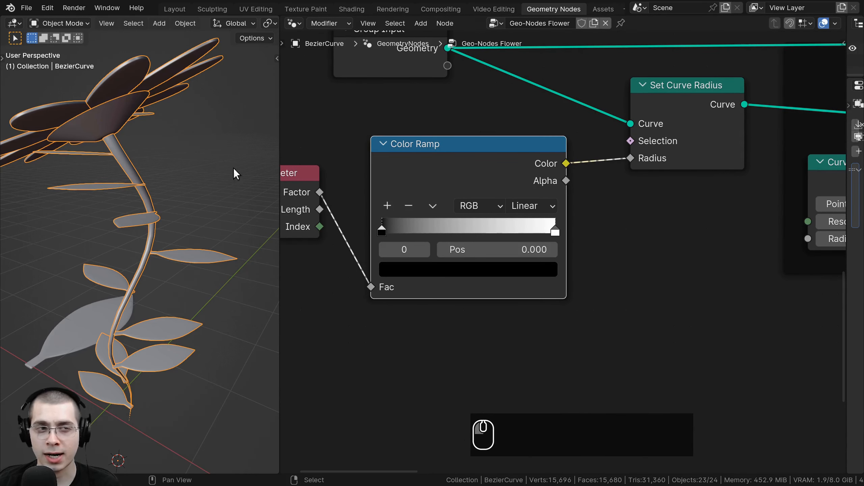
scroll(64, 157, down, 3)
drag(382, 232, 356, 226)
scroll(428, 215, up, 3)
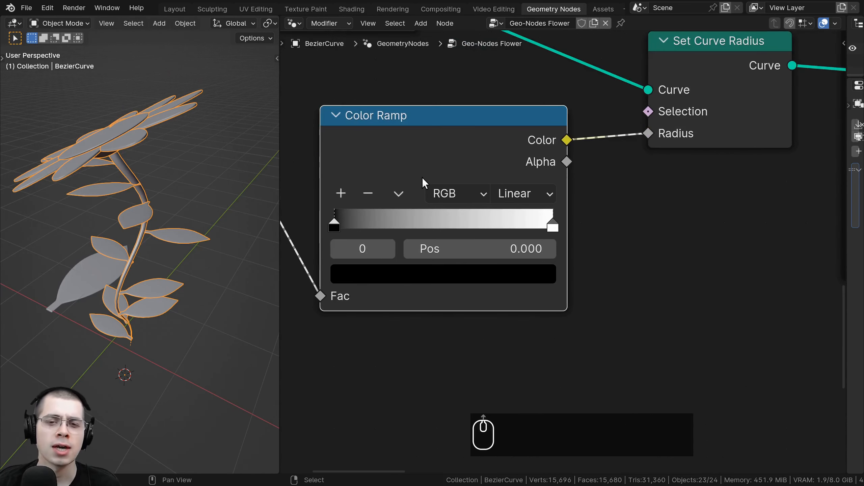
middle_drag(403, 176, 435, 160)
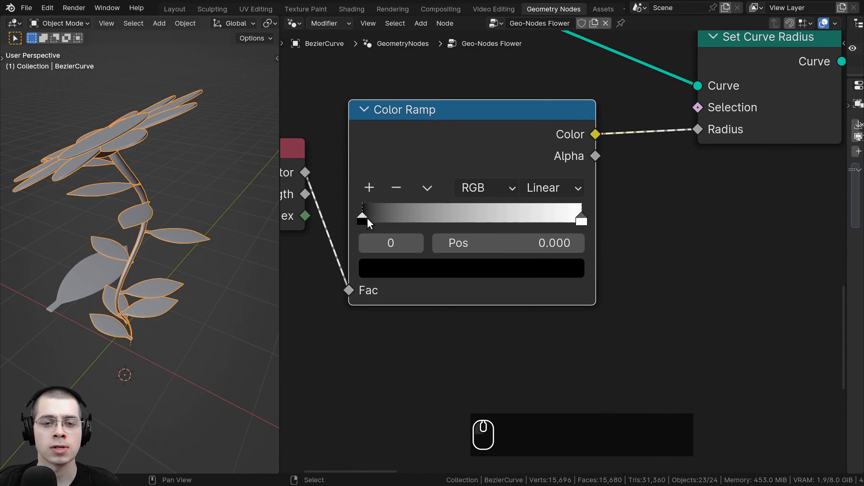
click(411, 271)
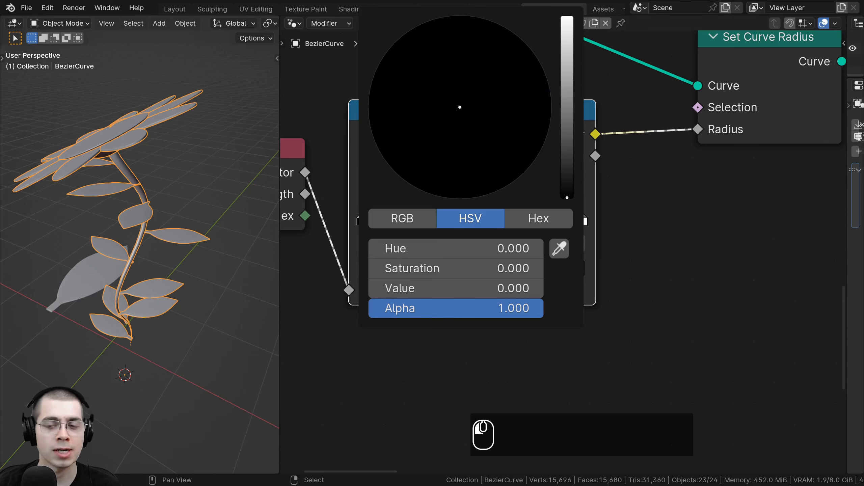
scroll(574, 265, down, 2)
click(578, 283)
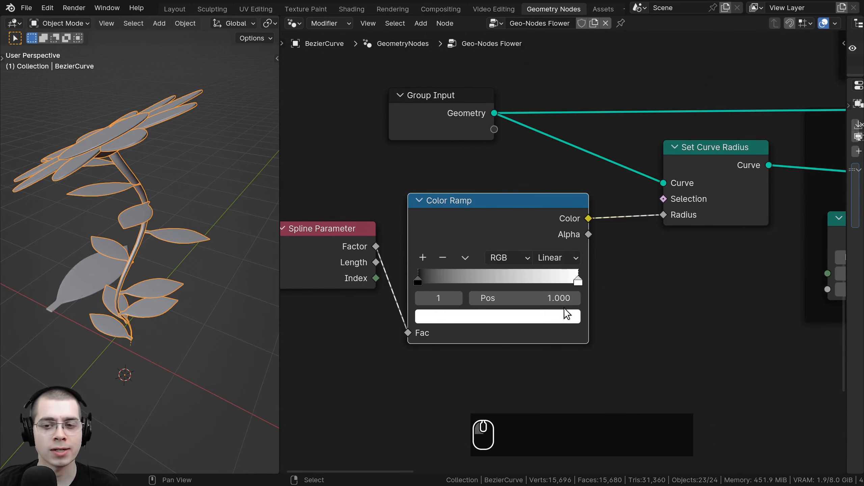
click(563, 314)
Try the Color Ramp's white stop at positions 0.231 and 0.480, and return it to 1.000.
drag(530, 276, 455, 277)
shift+middle_drag(194, 245, 370, 213)
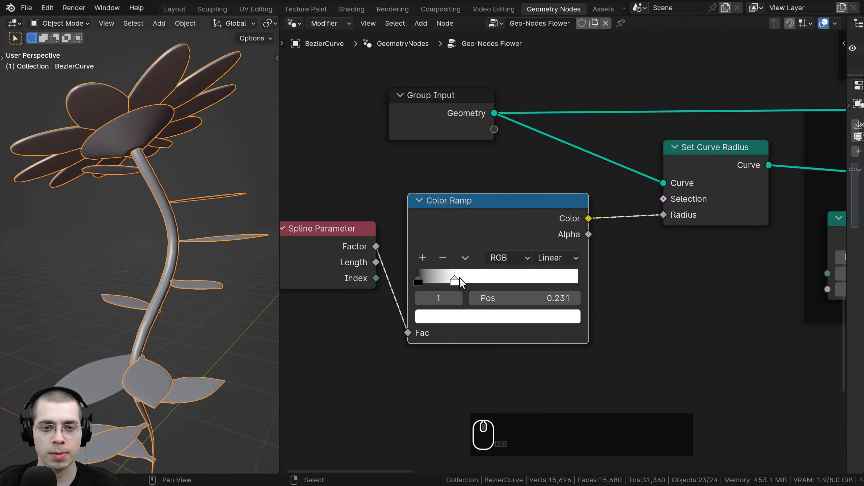
drag(455, 278, 501, 280)
shift+middle_drag(129, 132, 125, 87)
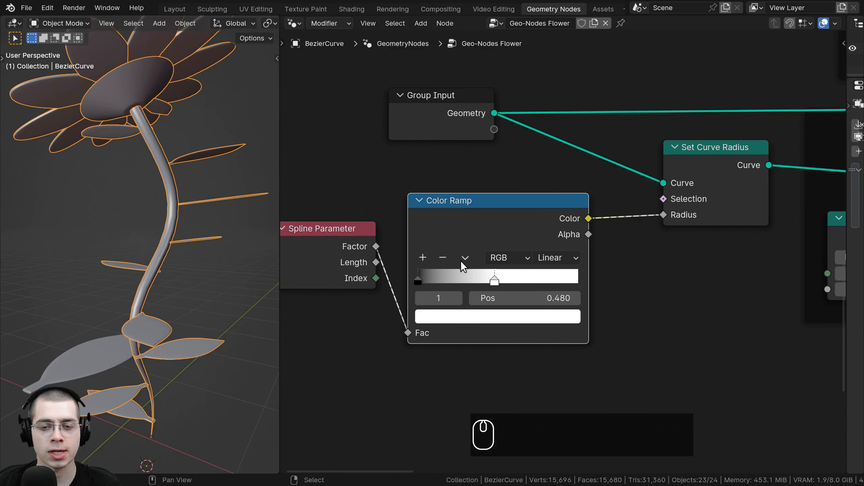
drag(494, 280, 498, 279)
drag(600, 270, 639, 270)
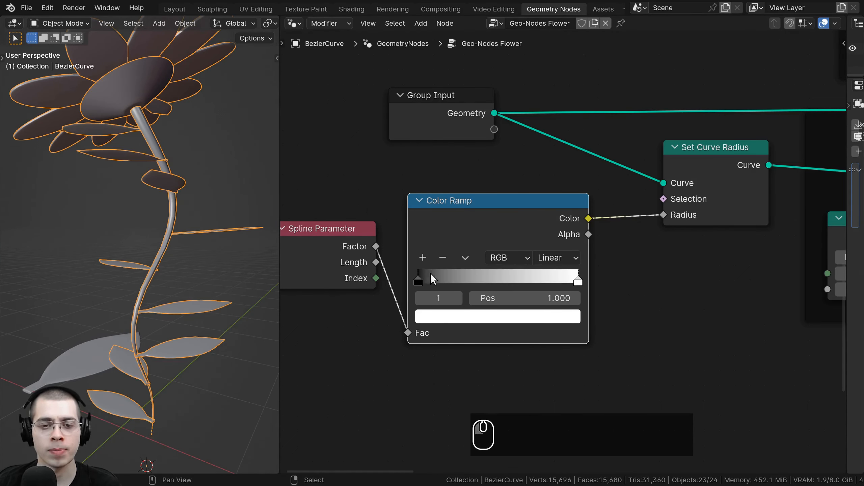
drag(425, 281, 418, 281)
shift+middle_drag(164, 298, 170, 253)
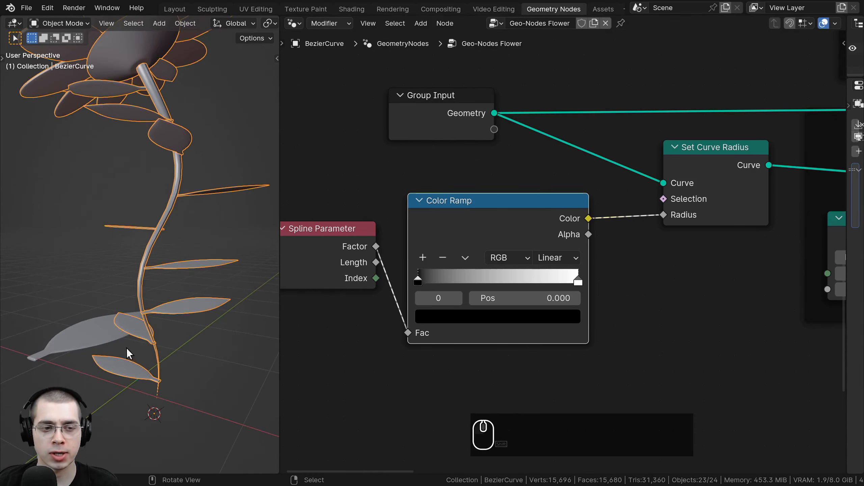
Reverse the Color Ramp by moving the white stop to position 0 and the black stop to 1.000.
drag(418, 278, 524, 267)
drag(521, 280, 497, 282)
drag(569, 282, 418, 280)
click(495, 282)
drag(496, 280, 599, 279)
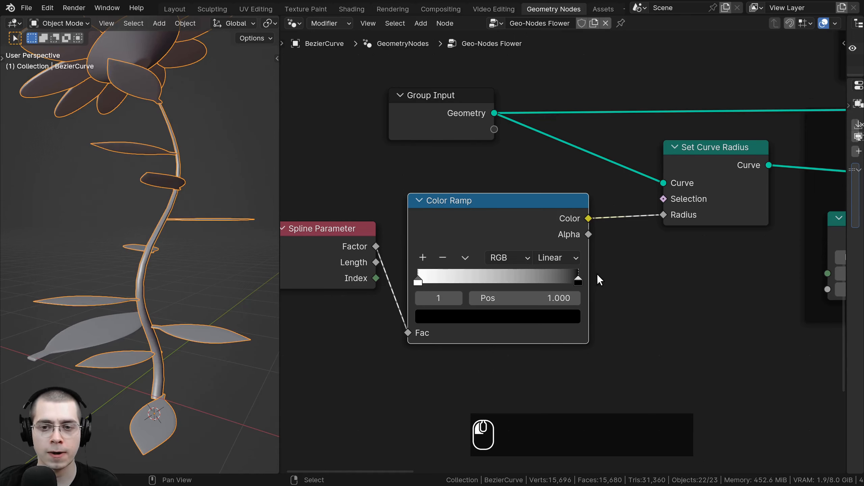
Lighten the Color Ramp's black stop to a grey with Value 0.310 to thicken the stem below the flower head.
middle_drag(209, 204, 174, 376)
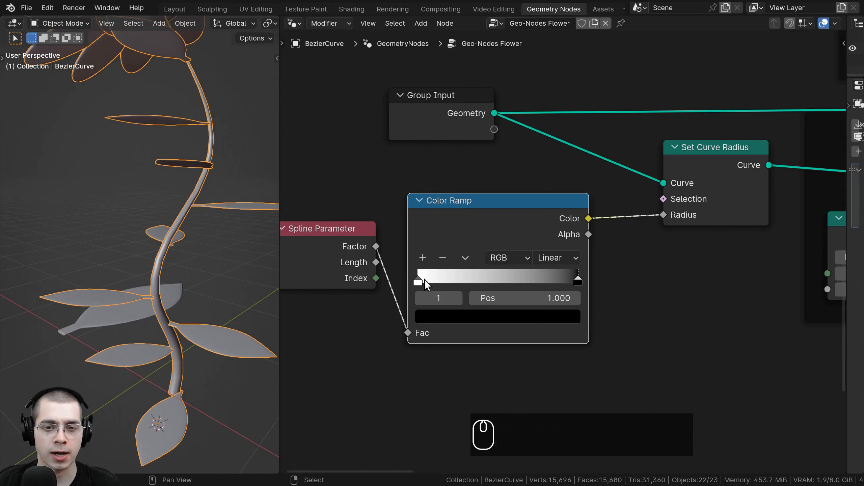
click(425, 281)
shift+middle_drag(180, 345, 183, 394)
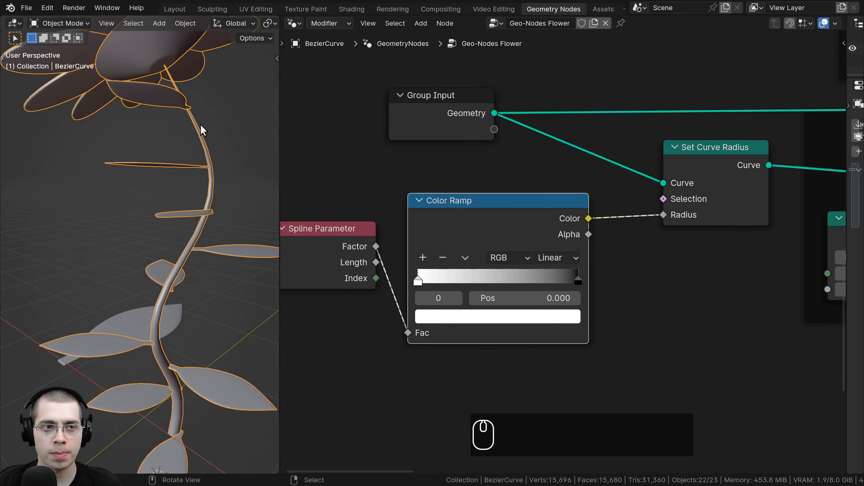
click(578, 282)
middle_drag(190, 79, 167, 51)
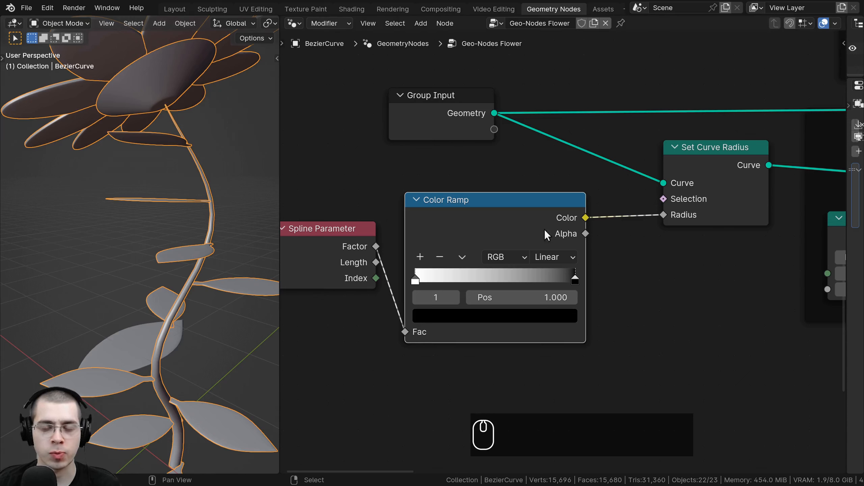
click(490, 315)
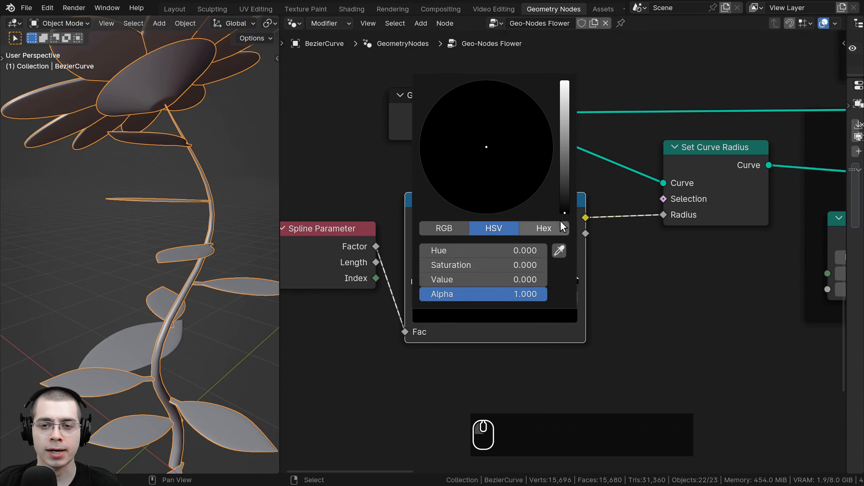
drag(564, 211, 564, 134)
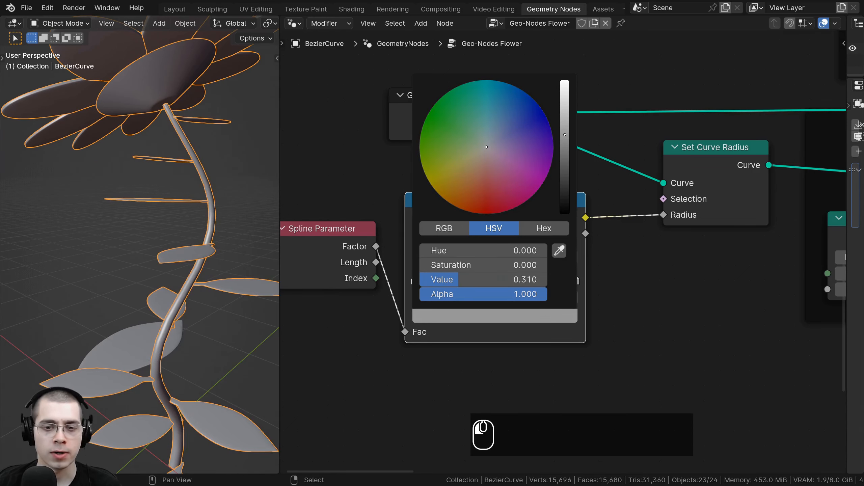
Set the radius of the Curve Circle node in the Stem frame to 0.11 m.
middle_drag(67, 212, 128, 139)
middle_drag(177, 316, 144, 186)
middle_drag(144, 185, 143, 200)
shift+middle_drag(732, 283, 349, 267)
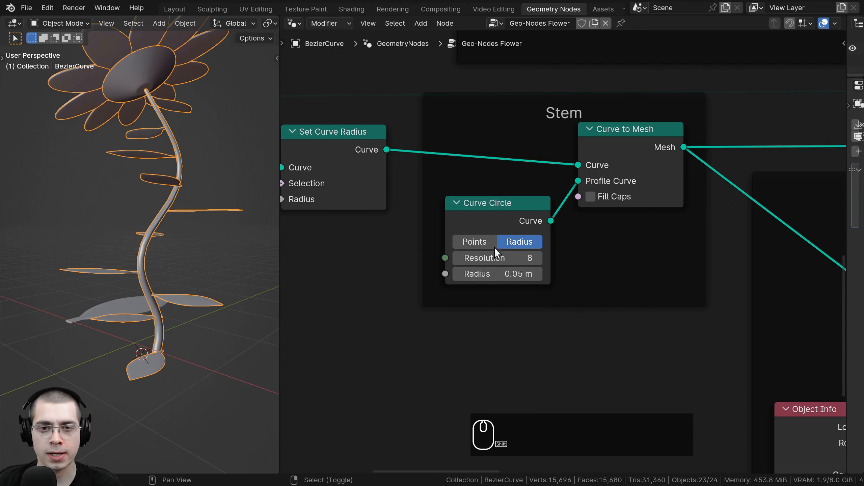
drag(490, 218, 489, 216)
middle_drag(145, 78, 158, 243)
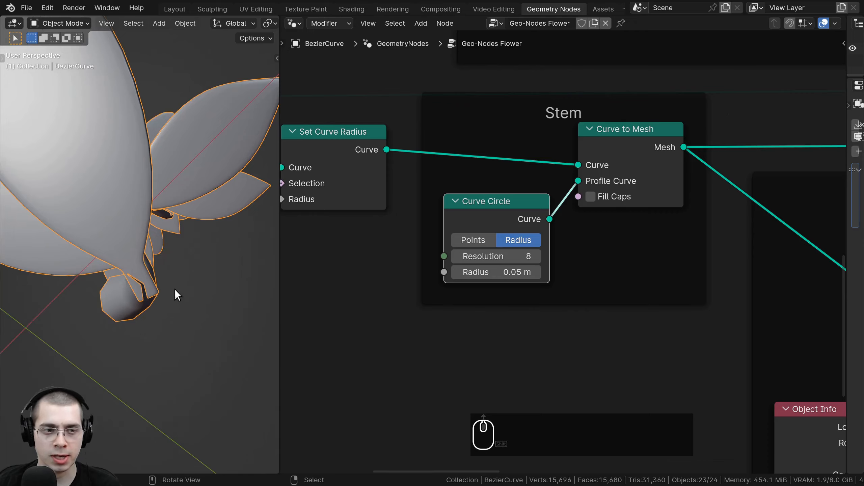
scroll(174, 289, down, 7)
middle_drag(174, 279, 232, 318)
mouse_move(478, 272)
shift+mouse_down()
mouse_move(510, 273)
mouse_move(489, 273)
shift+mouse_up()
middle_drag(99, 257, 115, 234)
Shift the Spline Parameter, Color Ramp and Set Curve Radius nodes slightly away from the Stem frame.
key(alt+a)
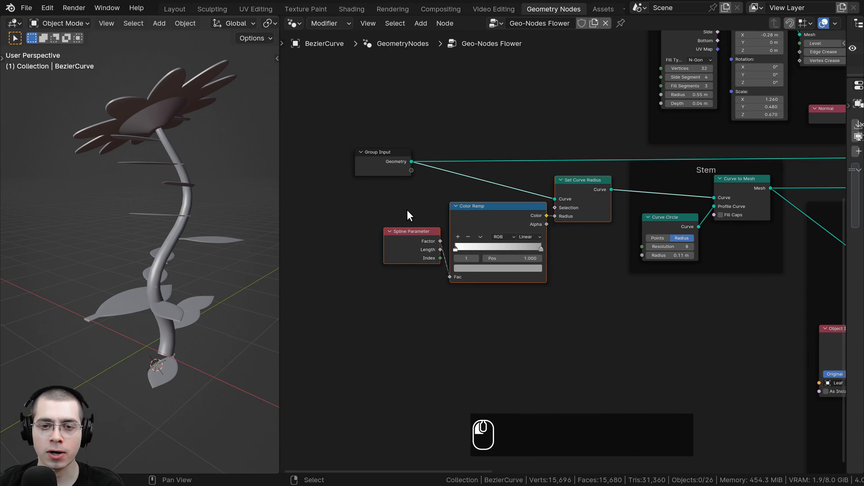
key(g)
click(400, 213)
key(alt+a)
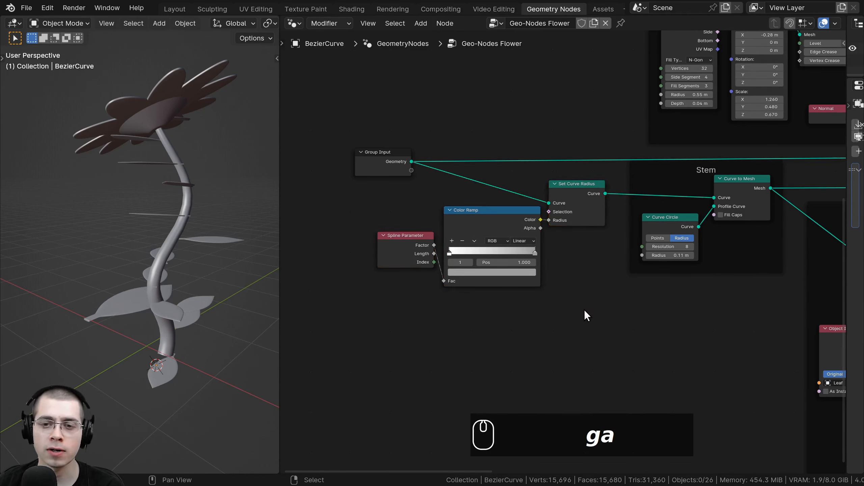
Join the Spline Parameter, Color Ramp and Set Curve Radius nodes into a frame labelled "Curve Thickness".
drag(586, 313, 409, 212)
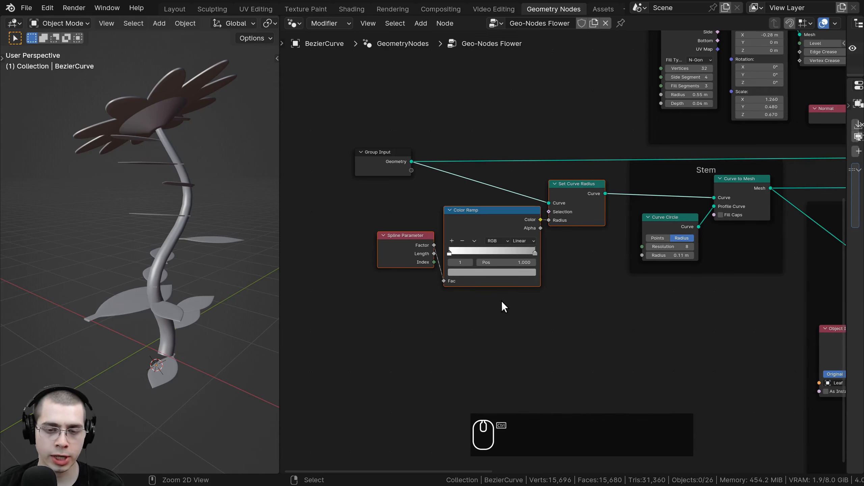
key(ctrl+j)
drag(501, 187, 490, 199)
scroll(508, 213, up, 1)
key(F2)
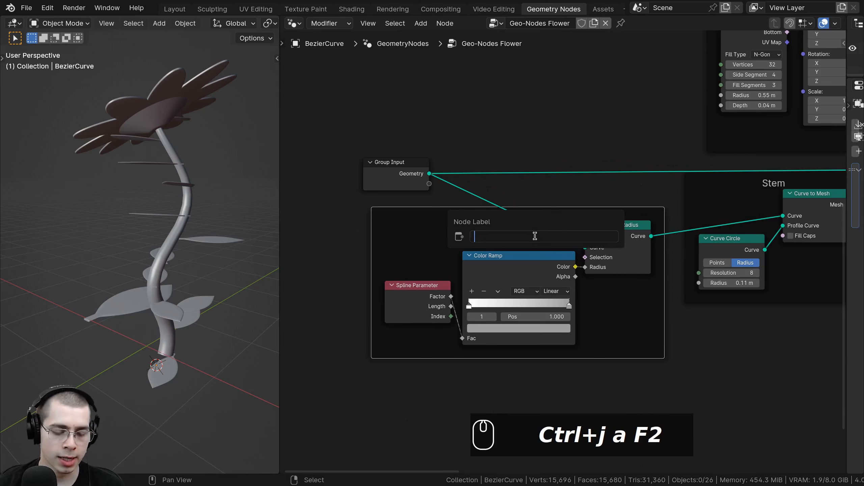
text(Curve Thickne)
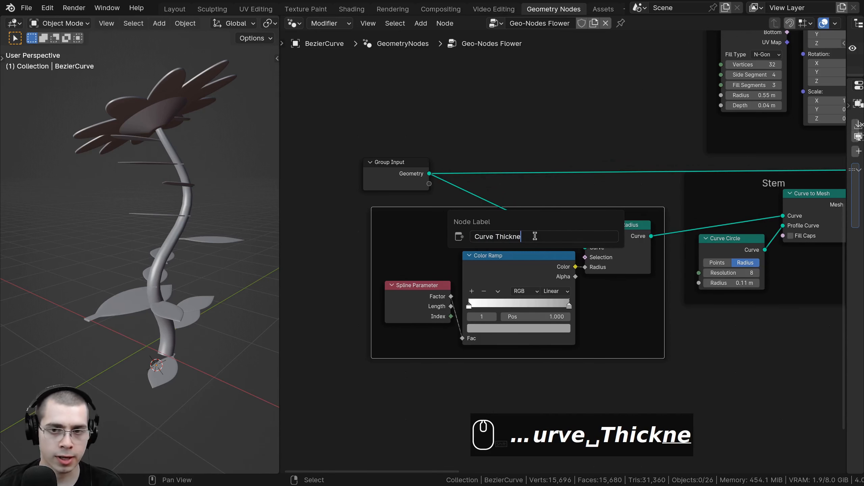
text(ss)
key(Return)
key(a)
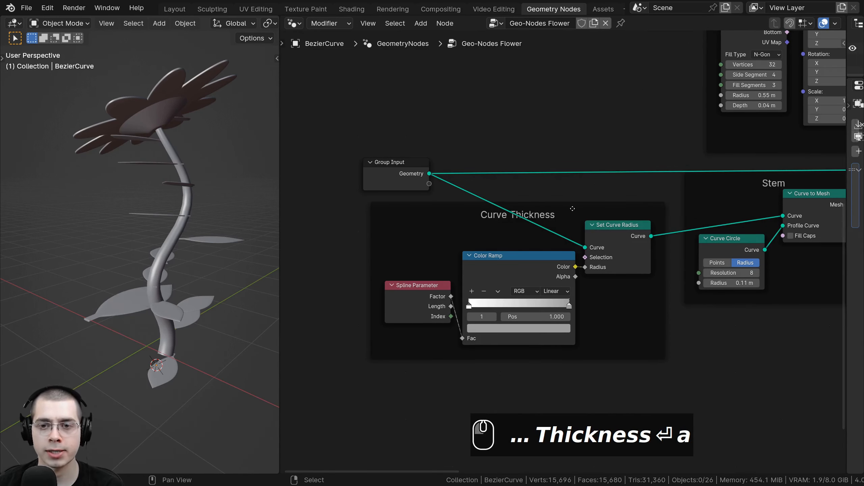
Reposition the Curve Thickness frame below Group Input, ahead of the Stem frame.
middle_drag(572, 209, 455, 211)
scroll(459, 217, down, 2)
click(413, 215)
key(g)
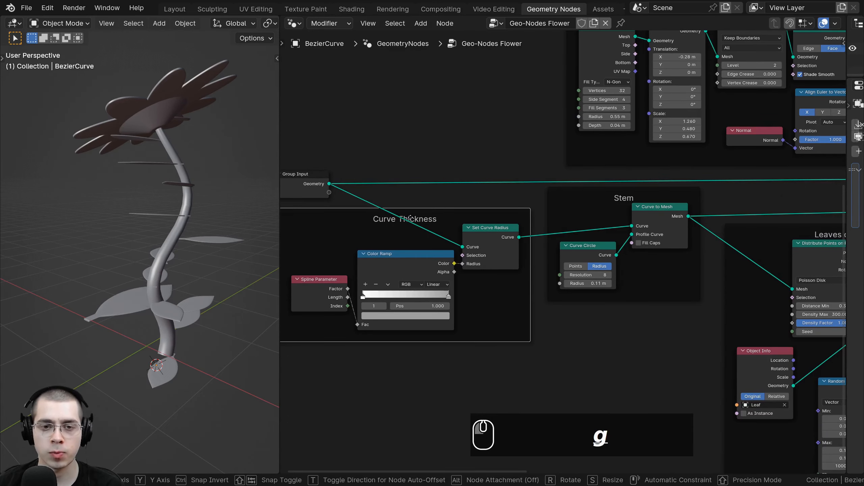
click(392, 231)
scroll(591, 189, down, 3)
key(a)
Examine where the stem meets the flower head and how the leaves are distributed along it.
scroll(581, 202, down, 3)
middle_drag(612, 186, 560, 207)
shift+middle_drag(129, 129, 119, 235)
scroll(119, 235, up, 4)
middle_drag(120, 235, 162, 219)
scroll(191, 209, down, 2)
scroll(170, 198, down, 2)
scroll(162, 219, down, 1)
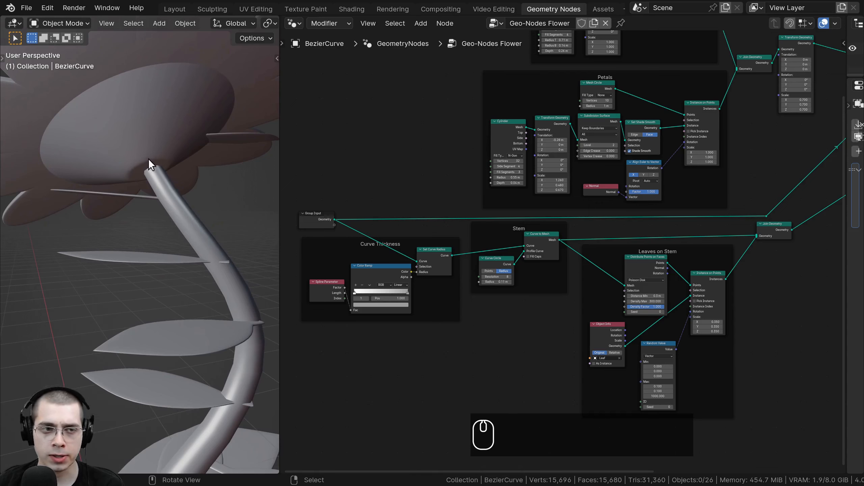
middle_drag(143, 127, 160, 208)
shift+scroll(146, 204, up, 2)
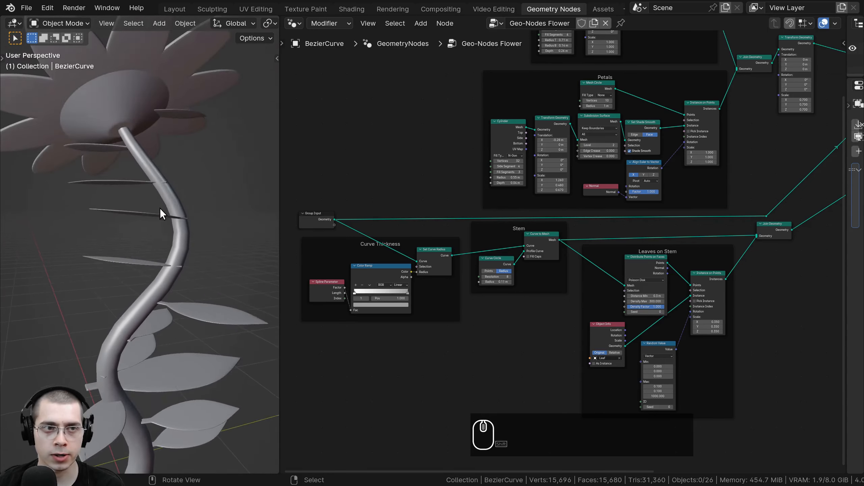
middle_drag(159, 208, 157, 225)
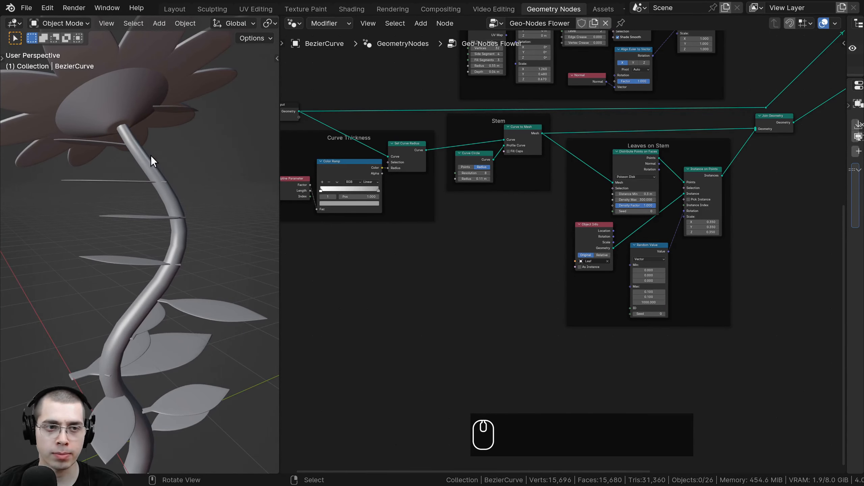
Add a Trim Curve node in the empty area below the Curve Thickness and Stem frames.
middle_drag(437, 219, 456, 207)
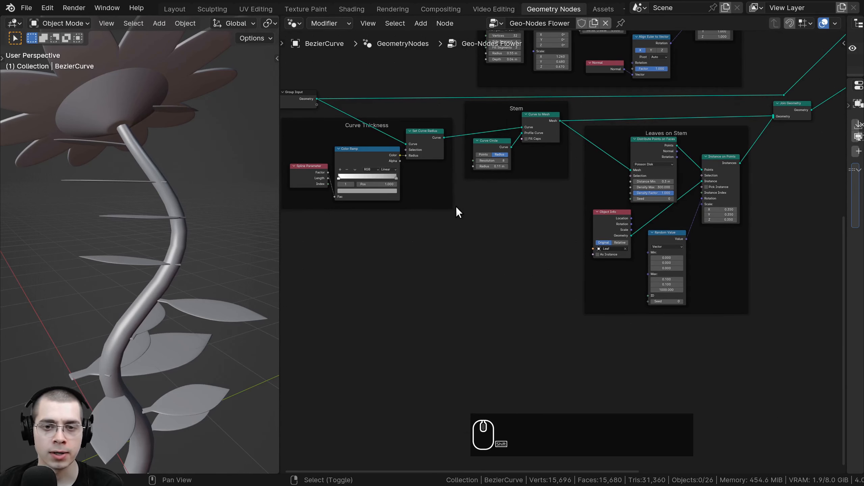
key(shift+a)
click(447, 206)
text(trim)
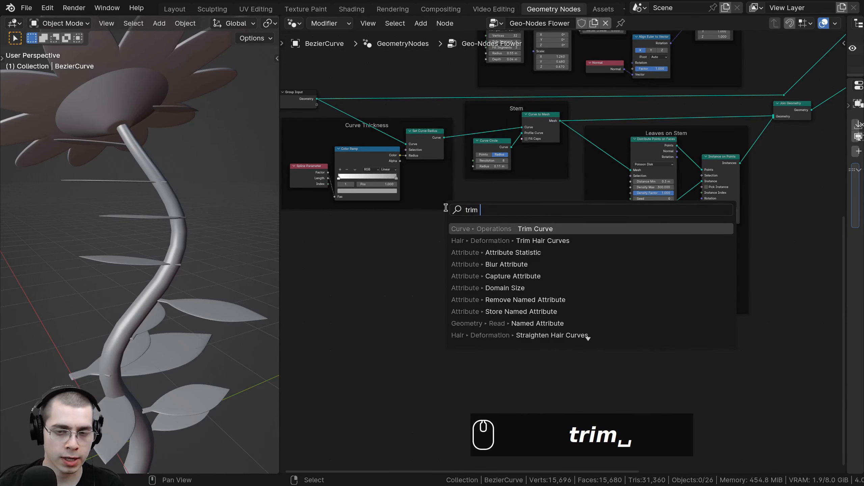
key(Return)
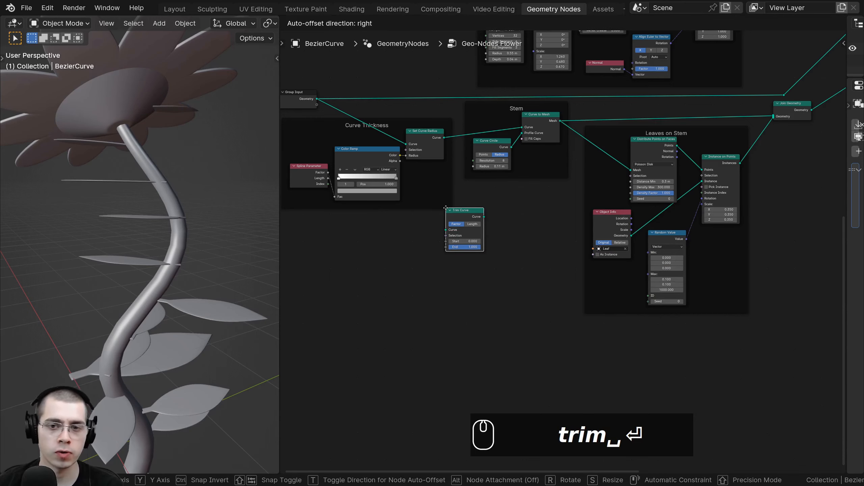
click(446, 257)
middle_drag(378, 234, 467, 253)
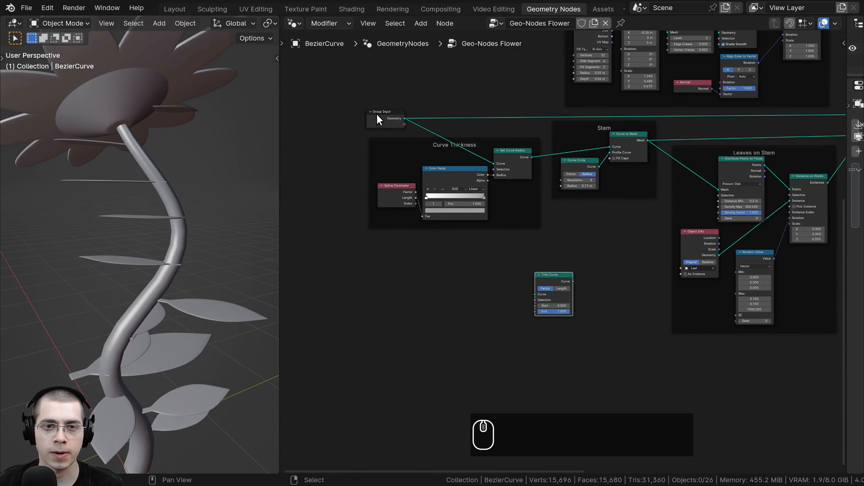
Move the Group Input node slightly further ahead of the Curve Thickness frame.
drag(378, 120, 355, 120)
scroll(384, 123, up, 3)
middle_drag(386, 124, 402, 137)
key(g)
click(421, 158)
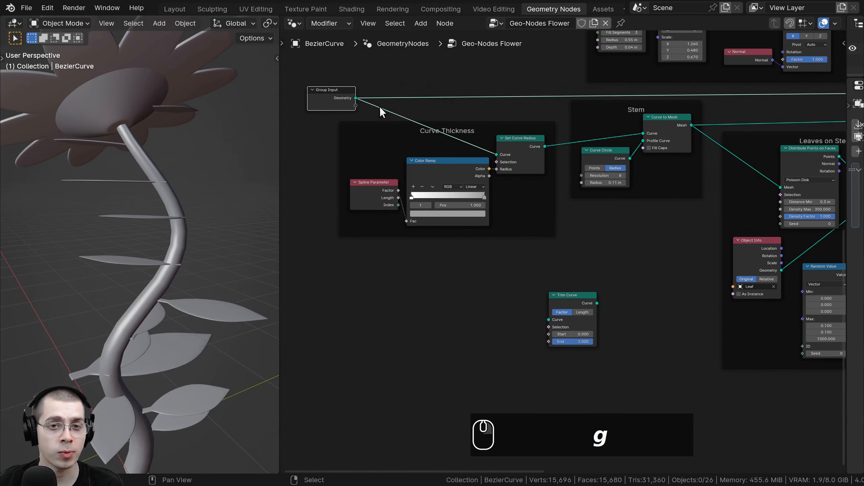
Link the Group Input's Geometry to the Trim Curve's Curve input and preview the Trim Curve output in the viewport.
drag(356, 98, 578, 292)
middle_drag(557, 279, 495, 264)
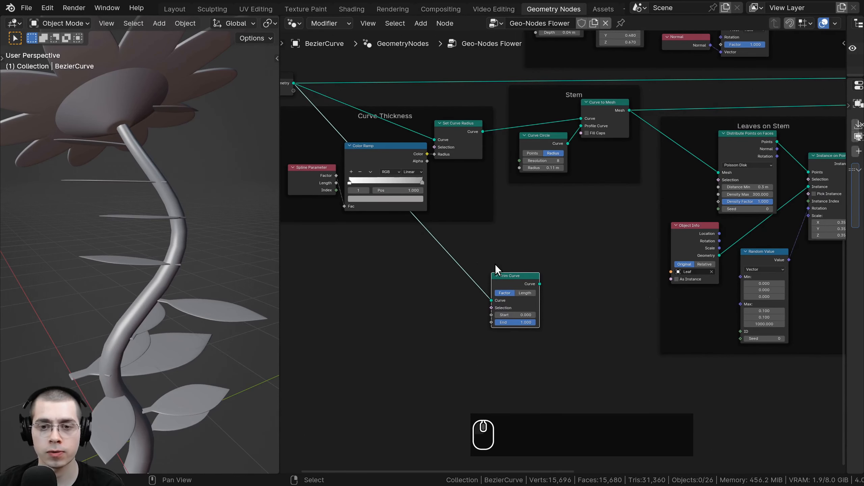
scroll(508, 222, up, 1)
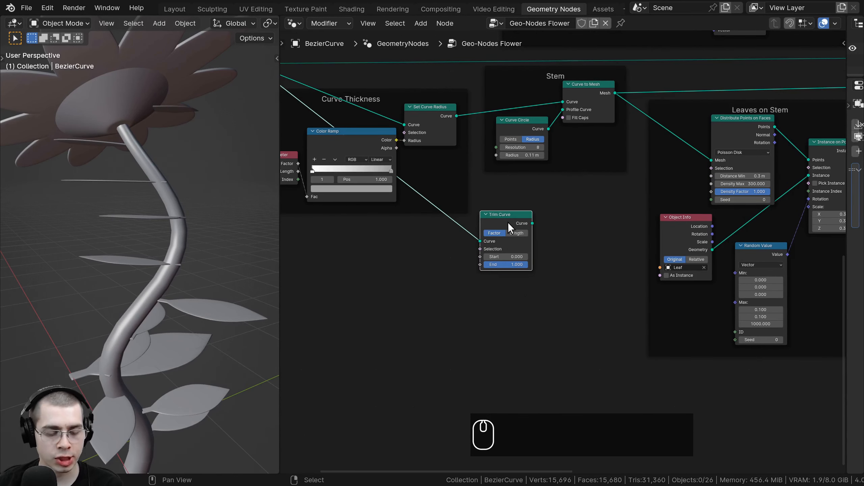
ctrl+shift+click(510, 217)
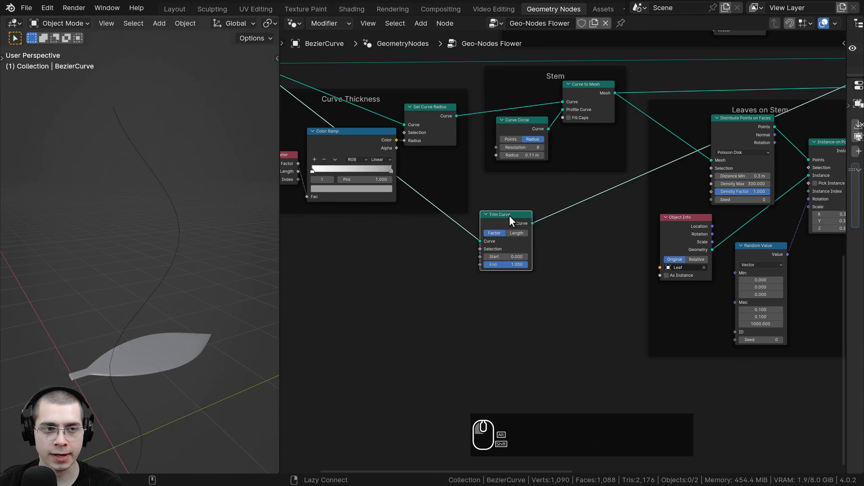
middle_drag(204, 259, 122, 132)
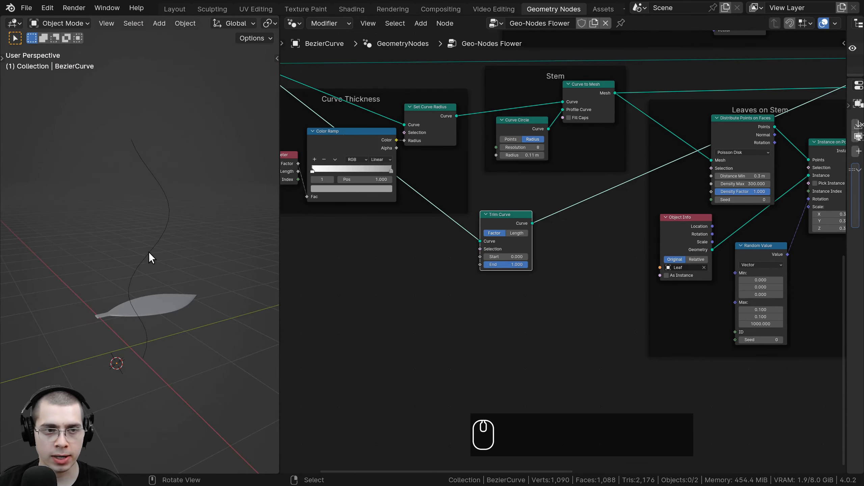
scroll(482, 212, up, 5)
Try shortening the previewed curve by varying the Start and End factors of the Trim Curve node.
mouse_move(478, 259)
mouse_down()
mouse_move(499, 269)
mouse_move(486, 271)
mouse_up()
right_click(499, 269)
right_click(486, 271)
mouse_move(467, 259)
mouse_down()
mouse_move(496, 259)
mouse_move(481, 259)
mouse_up()
right_click(480, 259)
scroll(462, 223, down, 2)
middle_drag(463, 225, 434, 316)
drag(452, 329, 474, 316)
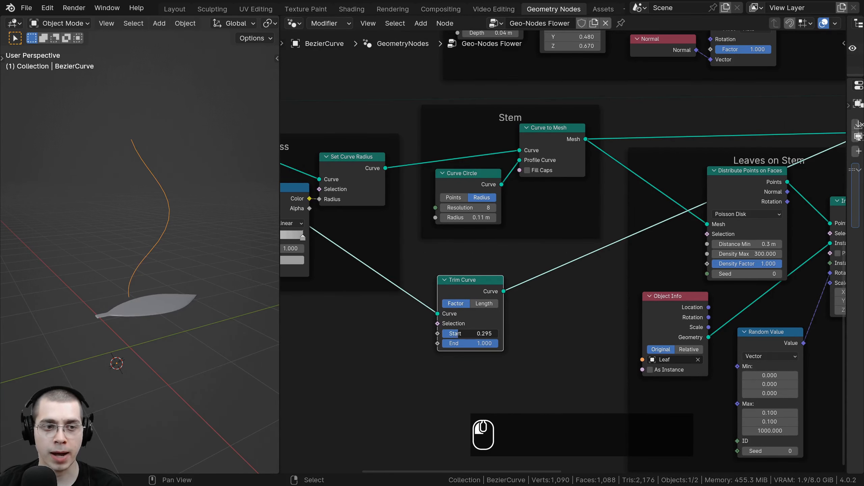
right_click(459, 335)
right_click(480, 344)
Try feeding the Trim Curve output directly into the Mesh input of Distribute Points on Faces.
middle_drag(499, 314, 449, 309)
middle_drag(736, 179, 660, 185)
click(644, 157)
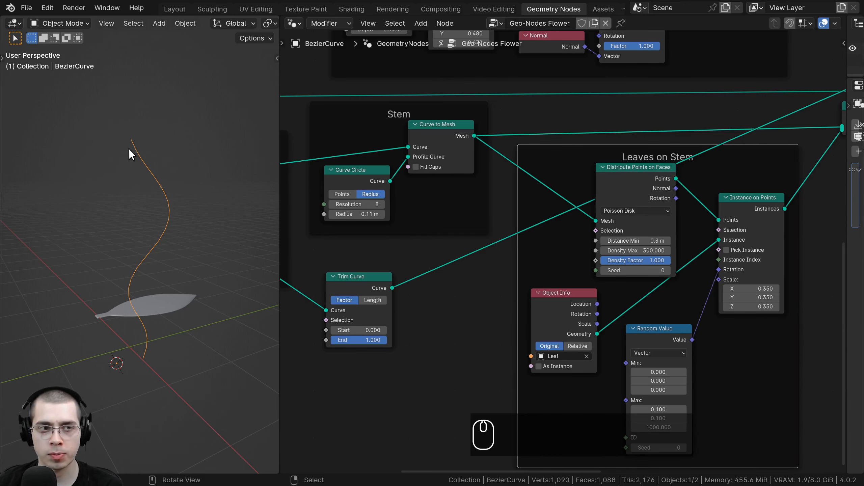
click(341, 305)
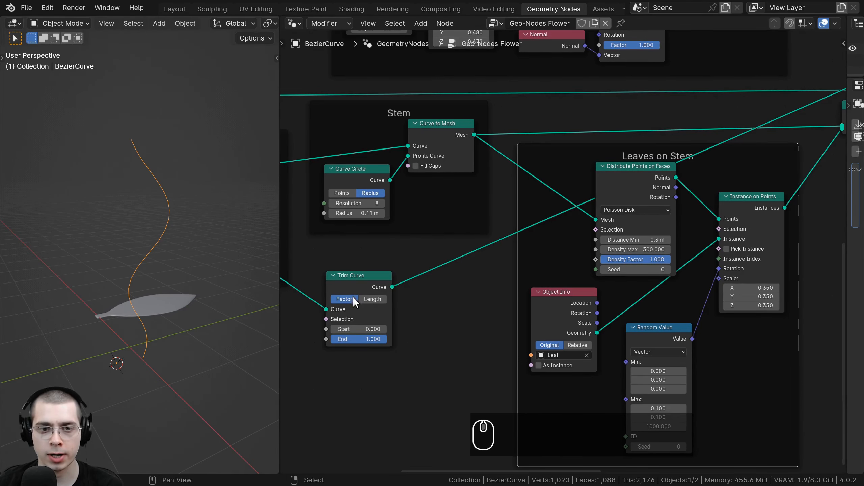
middle_drag(353, 297, 400, 269)
drag(409, 266, 630, 197)
key(ctrl+z)
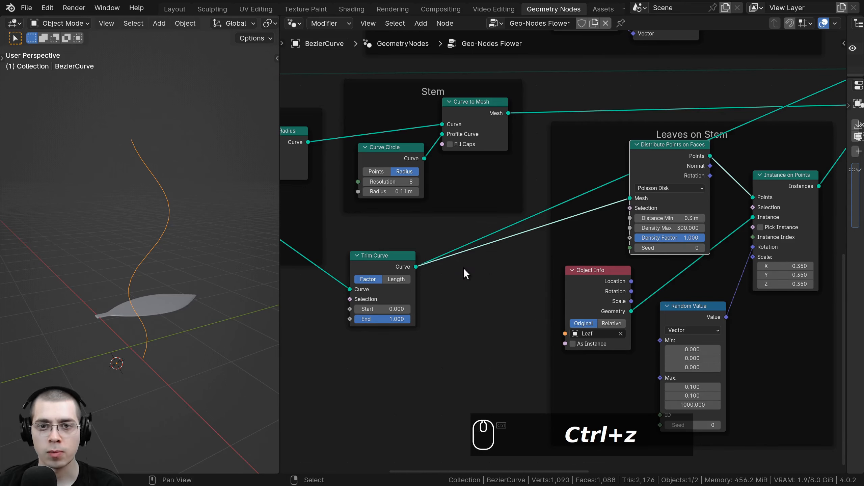
key(ctrl+z)
middle_drag(447, 277, 425, 258)
key(ctrl+z)
drag(425, 258, 429, 255)
middle_drag(465, 255, 458, 249)
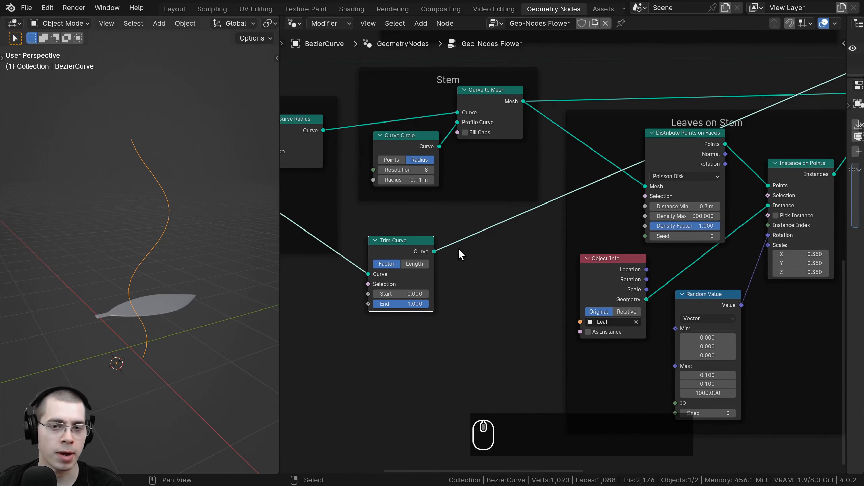
Add a second Curve to Mesh node and insert it on the link coming out of Trim Curve.
key(shift+a)
click(467, 207)
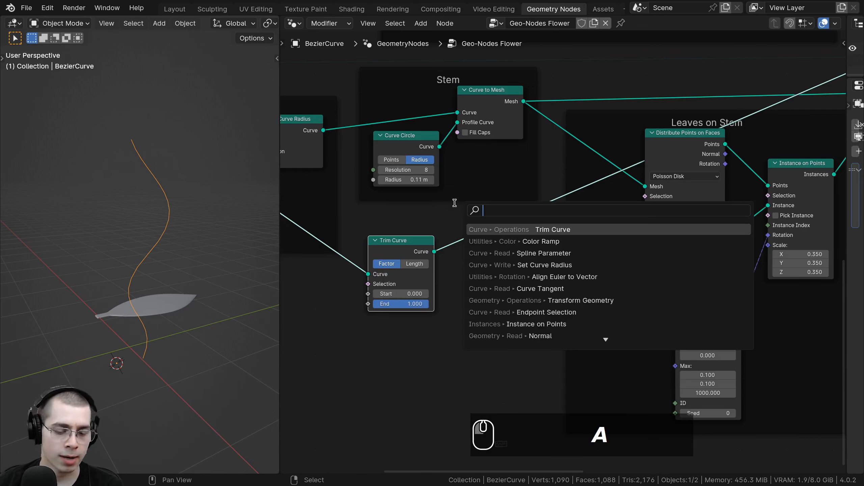
text(curve )
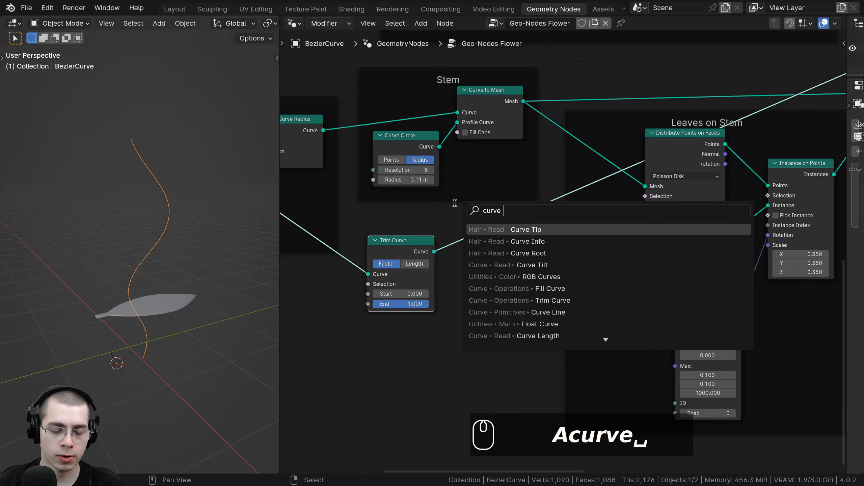
text(to)
key(Return)
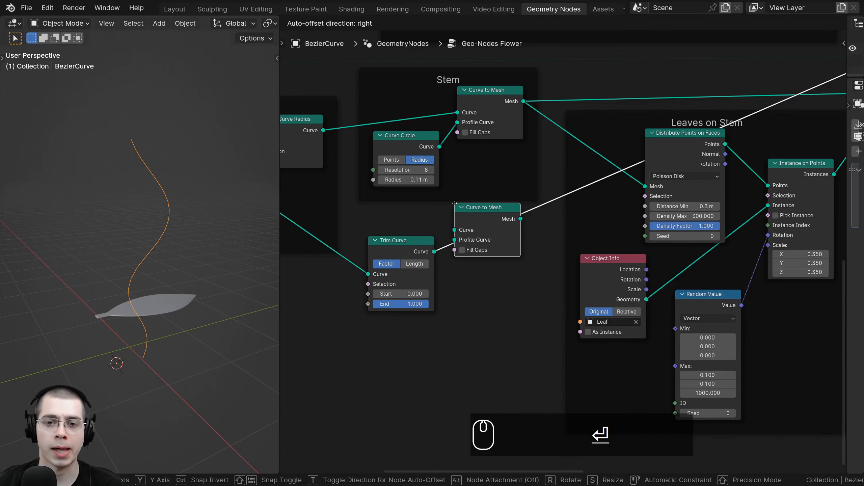
click(449, 231)
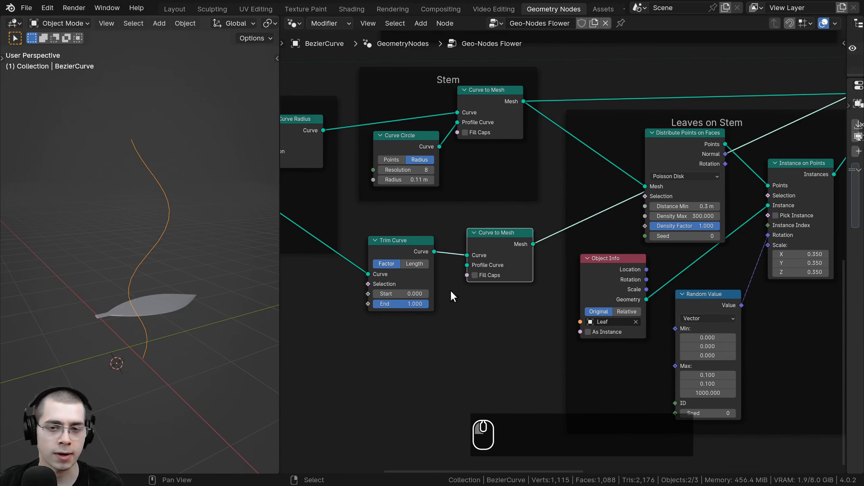
Connect the new Curve to Mesh output to the Mesh input of Distribute Points on Faces and preview Join Geometry.
scroll(509, 228, up, 1)
key(ctrl+z)
key(ctrl+z)
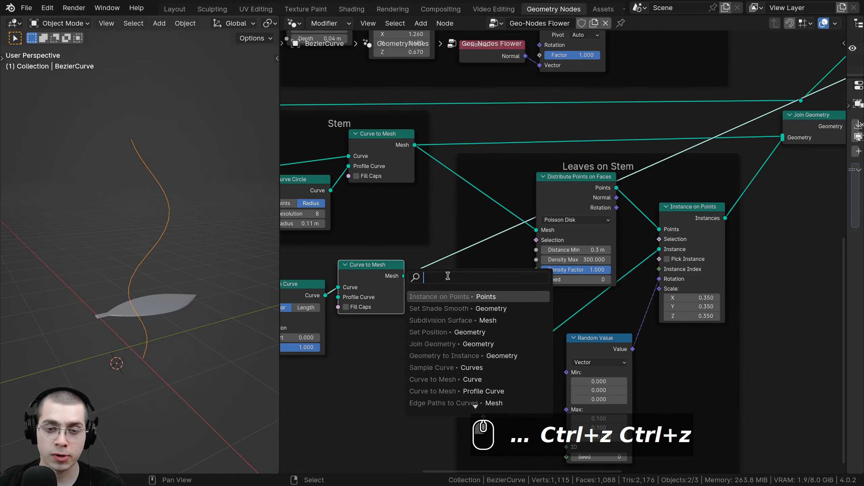
drag(405, 276, 538, 230)
scroll(522, 249, down, 2)
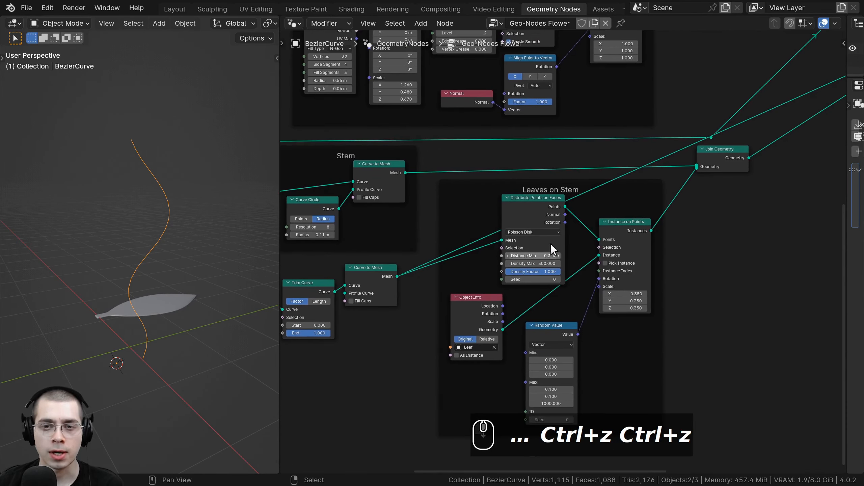
ctrl+shift+click(723, 150)
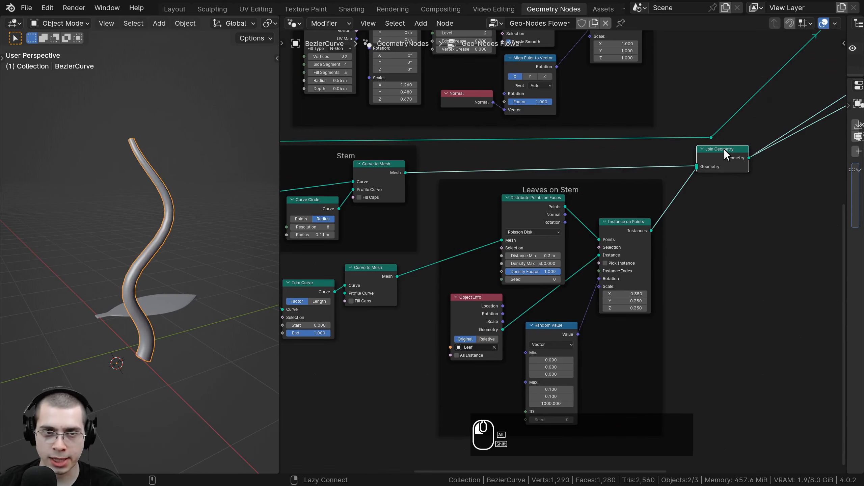
scroll(212, 225, up, 1)
scroll(452, 271, up, 2)
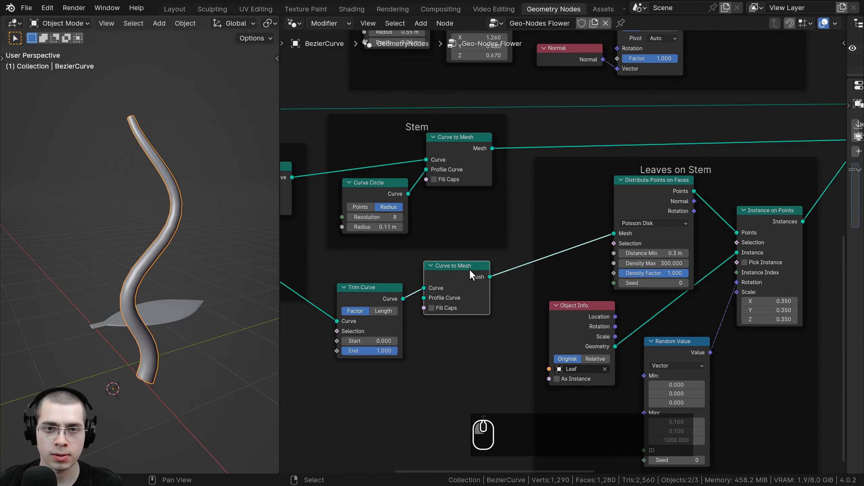
Examine the stem and leaf node chains from both Curve to Mesh nodes through Distribute Points on Faces and Instance on Points.
middle_drag(623, 147, 596, 165)
click(685, 126)
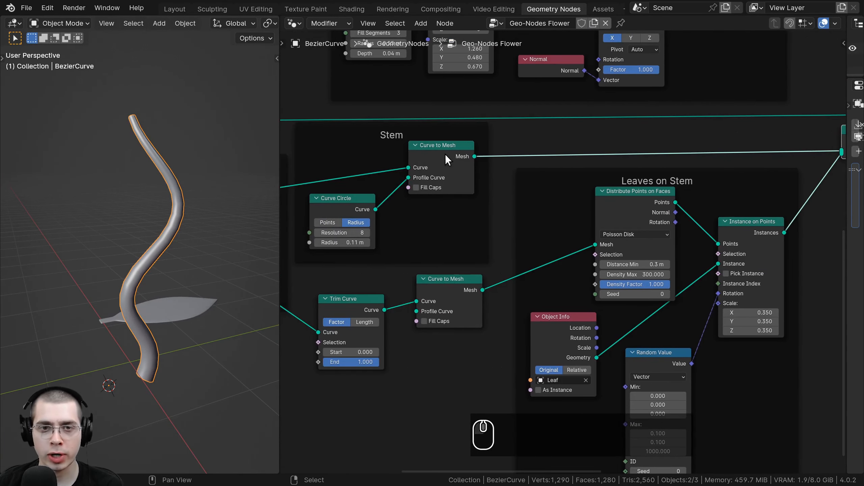
click(447, 150)
middle_drag(645, 200, 593, 143)
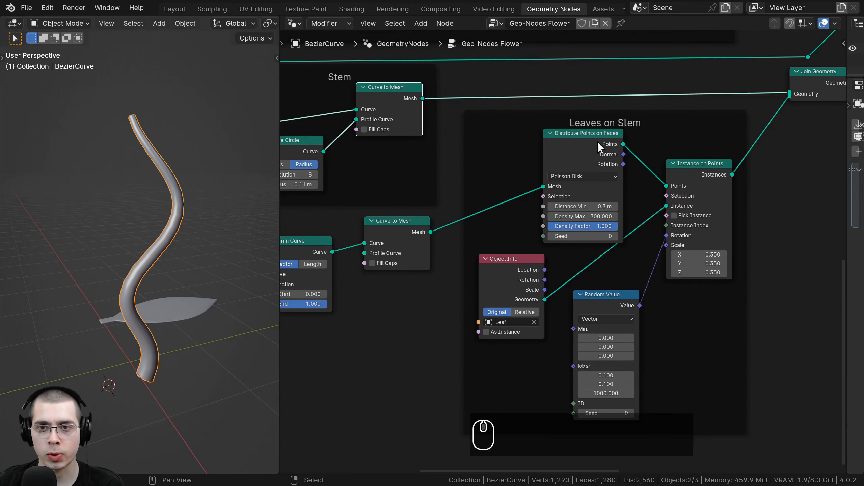
click(597, 142)
click(698, 170)
middle_drag(698, 170, 748, 171)
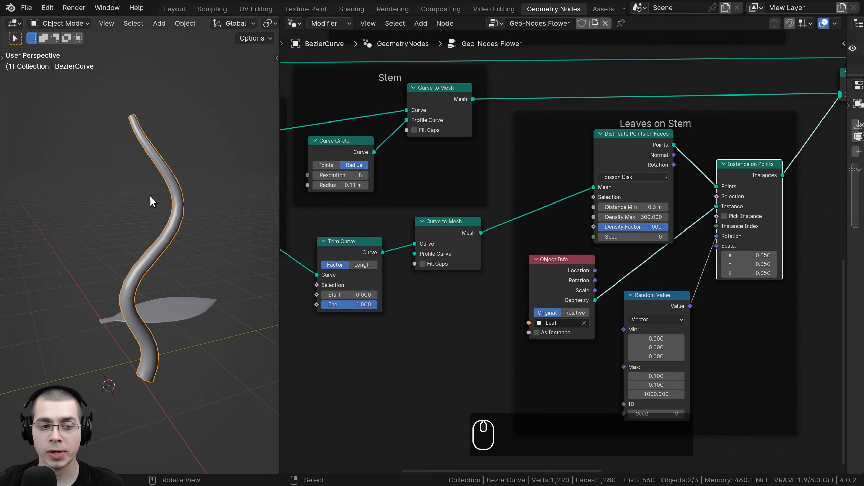
middle_drag(370, 273, 379, 276)
scroll(378, 275, up, 1)
middle_drag(164, 176, 165, 190)
middle_drag(525, 155, 362, 167)
drag(463, 162, 450, 165)
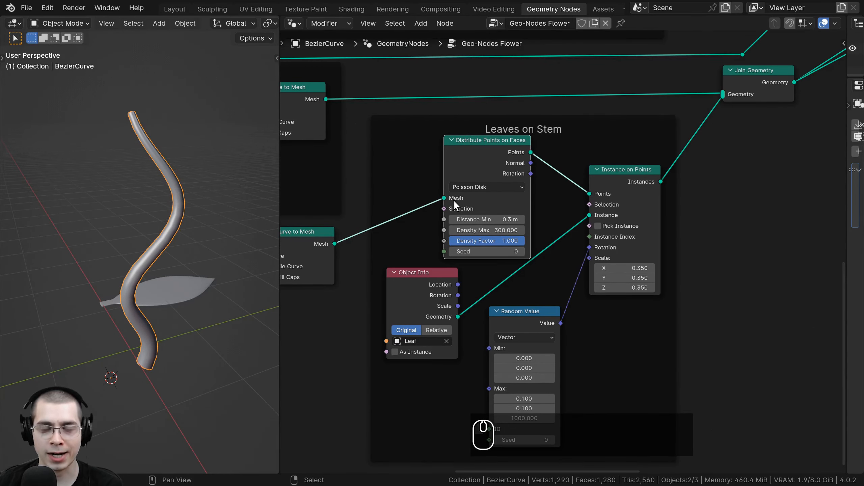
middle_drag(289, 237, 413, 224)
scroll(413, 225, up, 1)
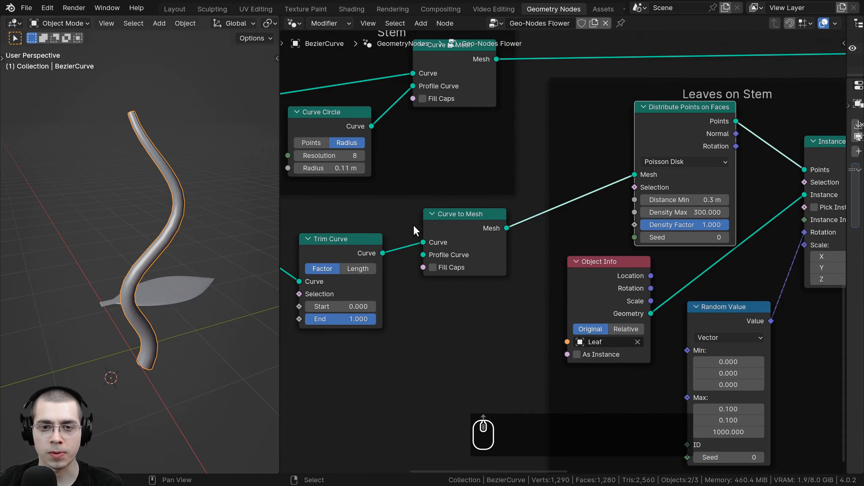
click(459, 226)
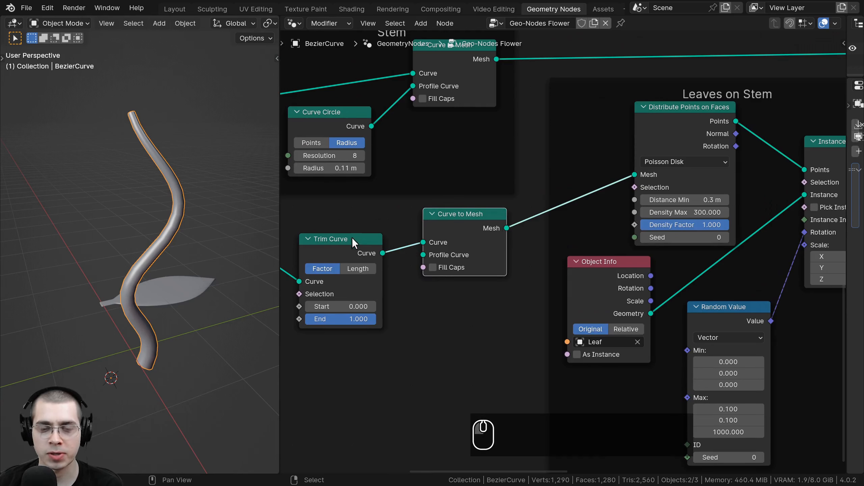
Preview the new Curve to Mesh node and connect the Stem's Curve Circle to its Profile Curve input.
alt+shift+click(468, 236)
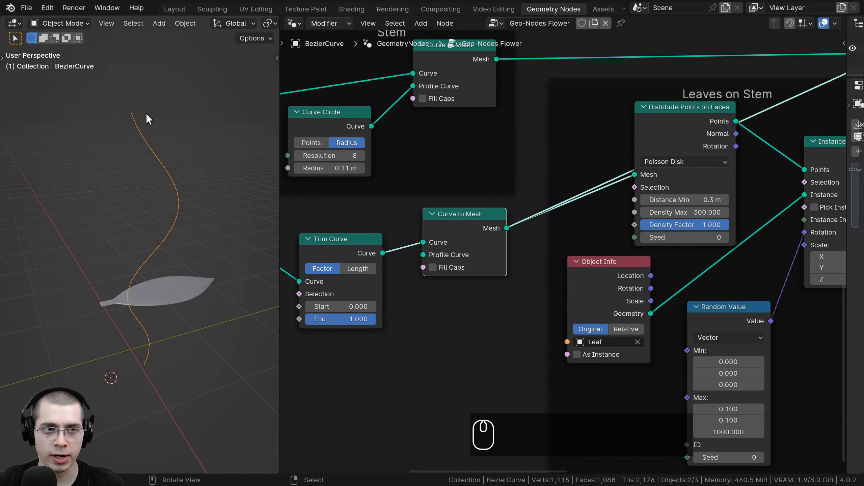
ctrl+scroll(412, 227, left, 2)
click(354, 123)
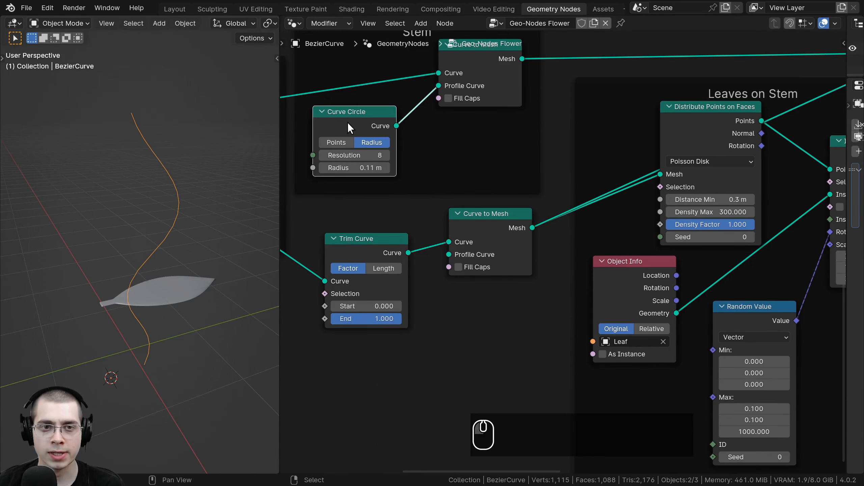
drag(396, 125, 449, 254)
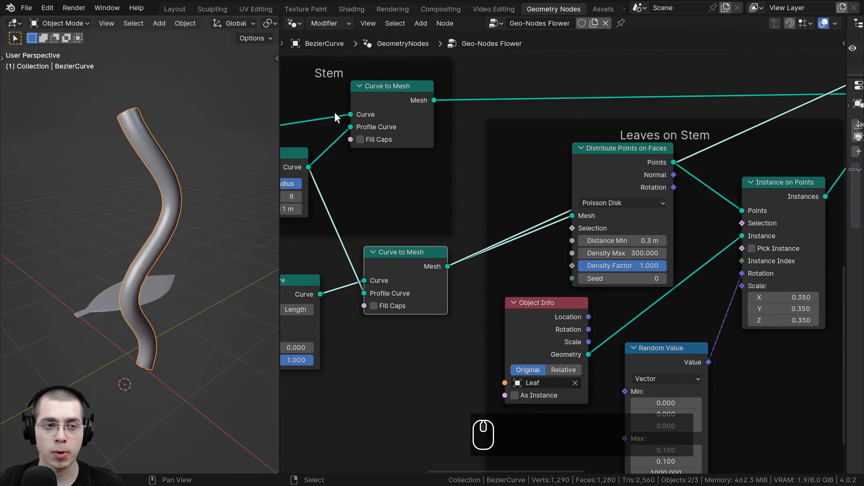
middle_drag(121, 114, 111, 166)
scroll(568, 247, down, 4)
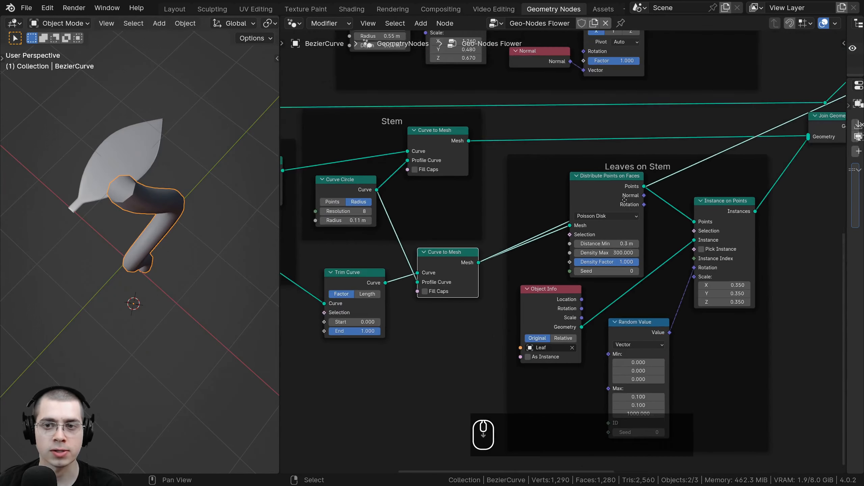
Preview the Join Geometry output and inspect the leaves along the stem up to its tip.
middle_drag(570, 246, 517, 256)
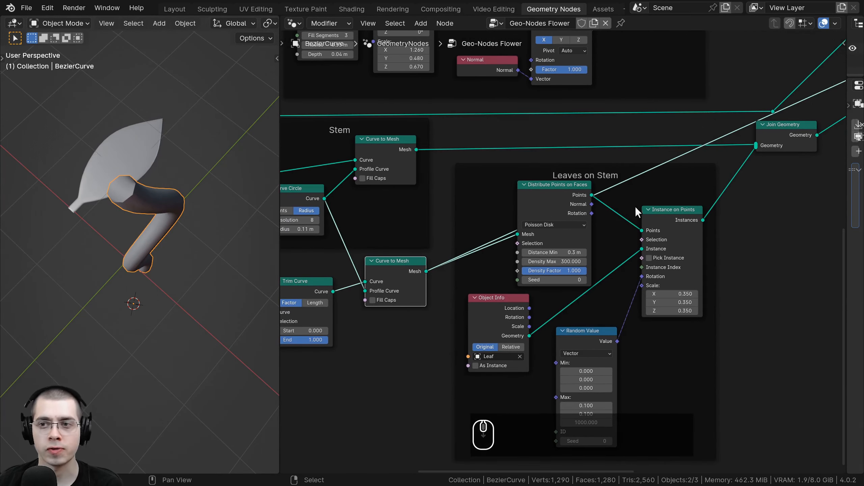
alt+shift+click(787, 133)
middle_drag(131, 307, 234, 245)
middle_drag(370, 271, 484, 243)
scroll(485, 243, up, 2)
click(519, 254)
key(g)
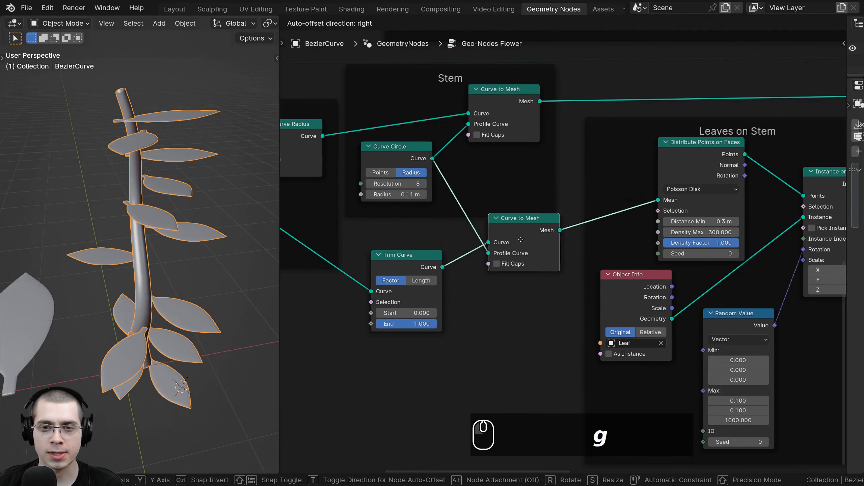
right_click(518, 247)
middle_drag(131, 145, 129, 210)
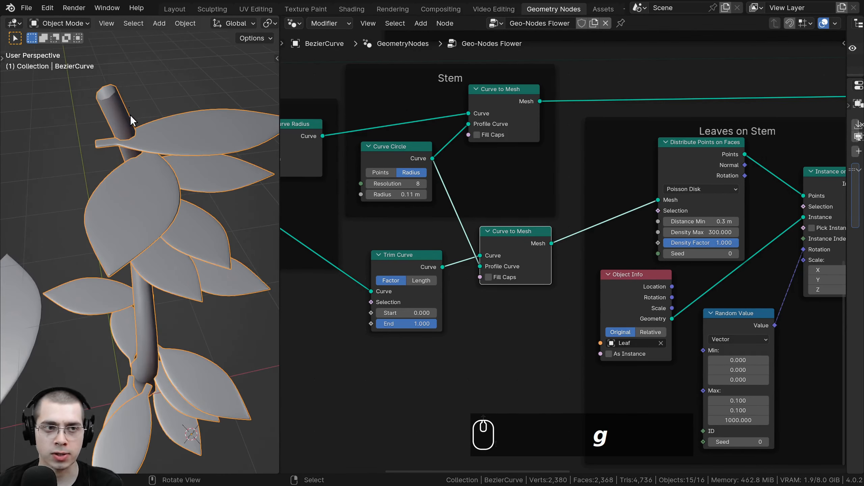
scroll(130, 115, down, 3)
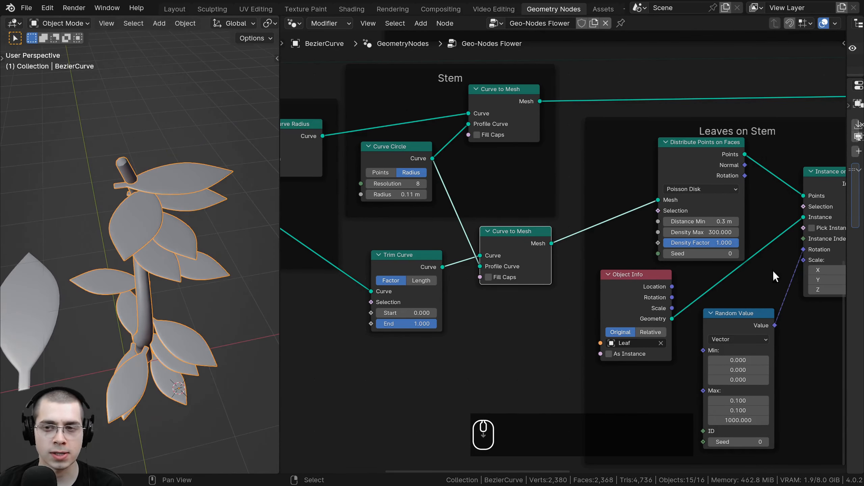
click(650, 303)
key(g)
right_click(671, 313)
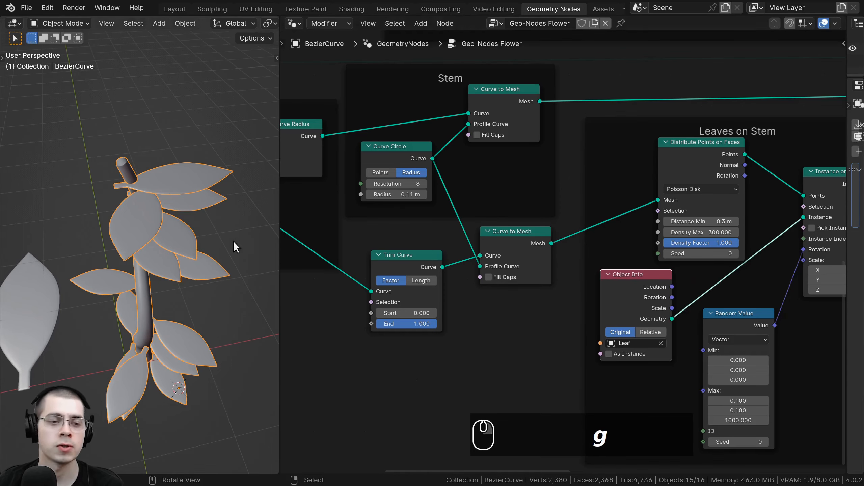
Trim both ends of the leaf-distribution curve by setting the Trim Curve's Start to about 0.23 and End to about 0.88.
middle_drag(233, 241, 160, 140)
scroll(546, 230, up, 2)
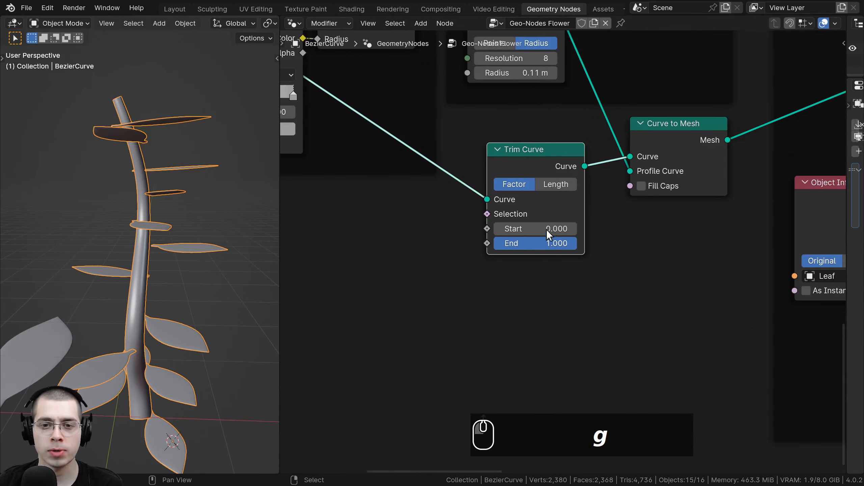
mouse_move(525, 229)
mouse_down()
mouse_move(543, 229)
mouse_move(524, 229)
mouse_up()
drag(525, 243, 509, 244)
drag(561, 227, 572, 227)
middle_drag(44, 347, 557, 266)
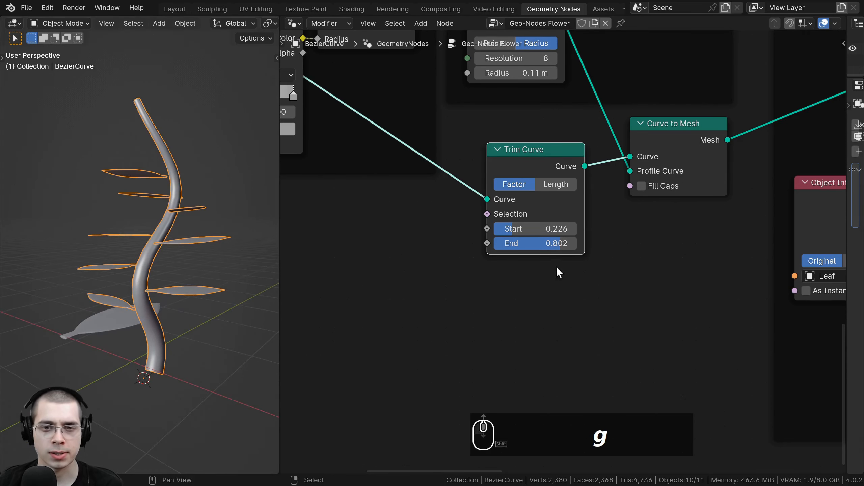
drag(541, 227, 569, 245)
middle_drag(153, 235, 136, 282)
Preview the Join Geometry output of the Flower on Stem frame and deselect everything in the viewport.
scroll(719, 161, down, 3)
scroll(719, 161, down, 2)
middle_drag(719, 161, 637, 181)
middle_drag(735, 61, 553, 139)
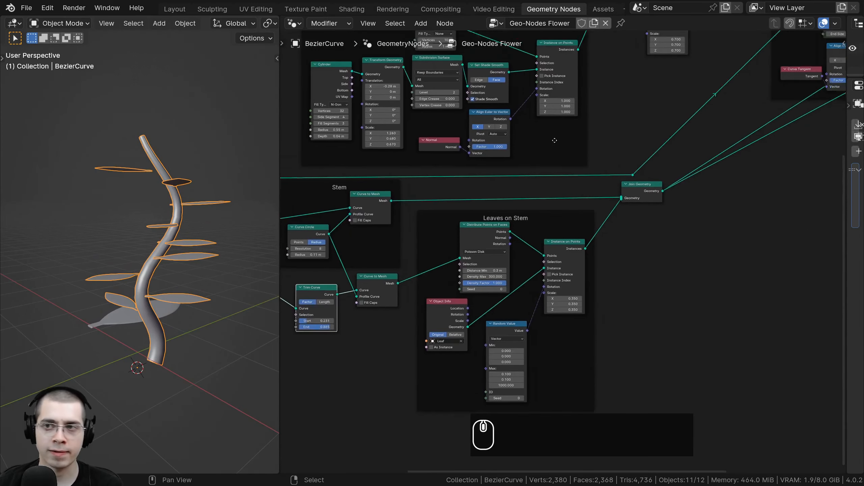
middle_drag(725, 85, 531, 196)
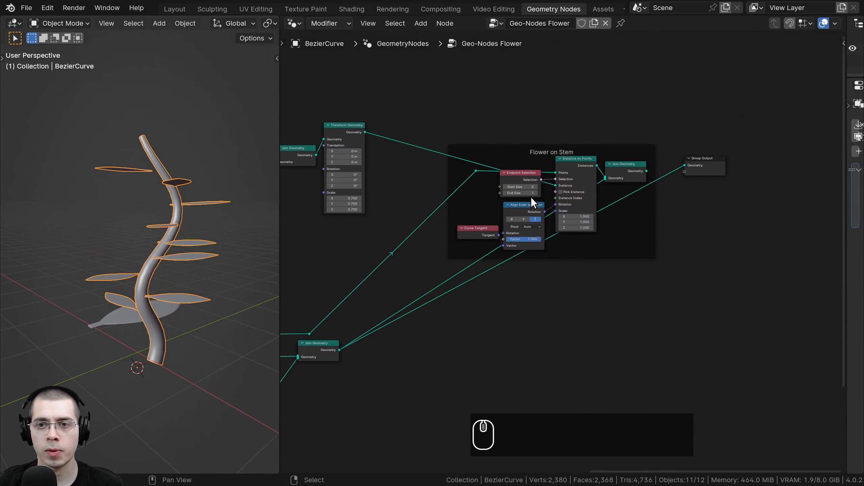
ctrl+shift+click(618, 168)
middle_drag(170, 160, 170, 228)
key(alt+a)
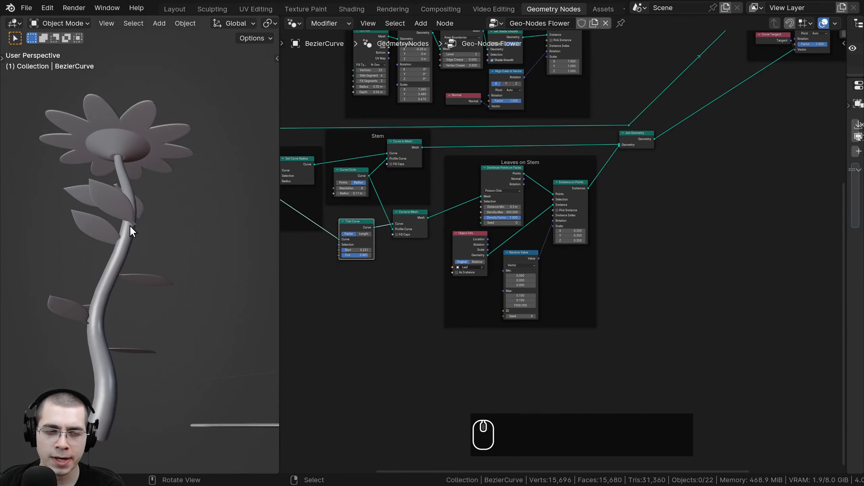
shift+middle_drag(130, 226, 124, 237)
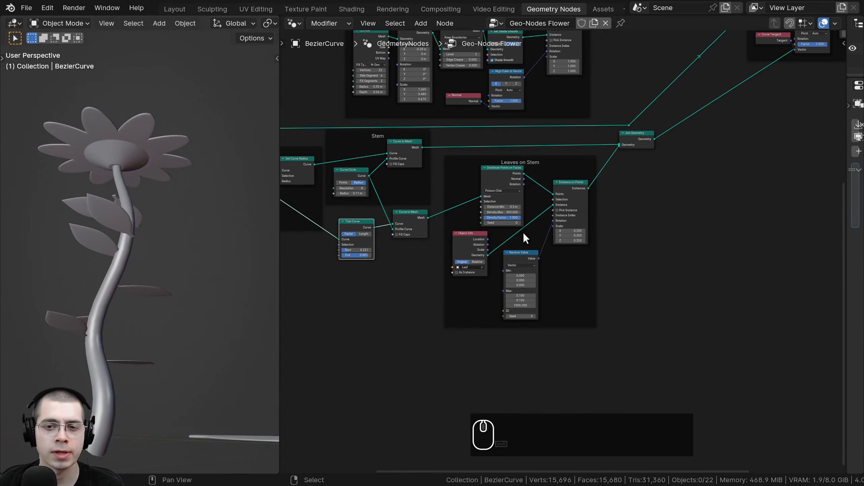
Set the X, Y and Z Scale of Instance on Points in the Leaves on Stem frame to 0.45.
scroll(524, 235, up, 5)
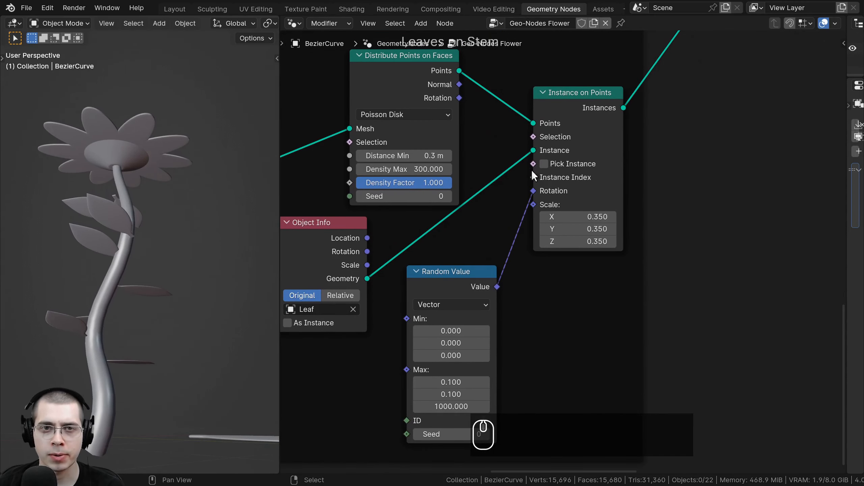
shift+scroll(493, 136, up, 3)
click(584, 139)
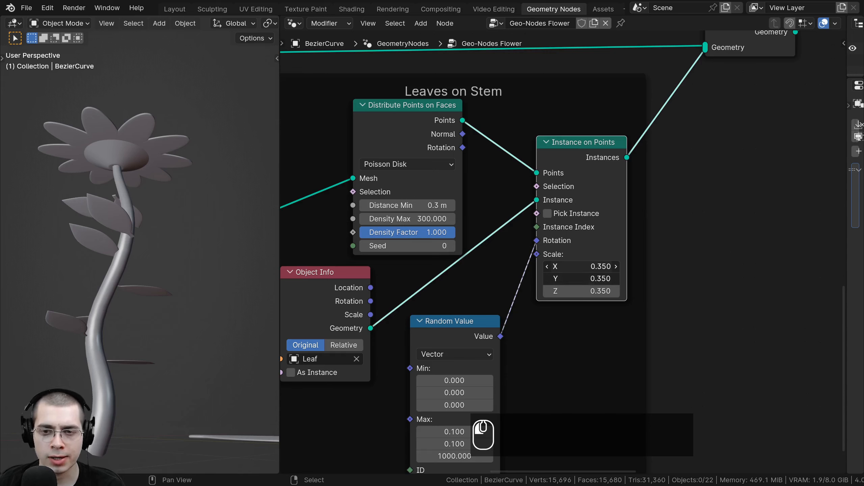
shift+drag(582, 267, 616, 266)
middle_drag(232, 271, 173, 291)
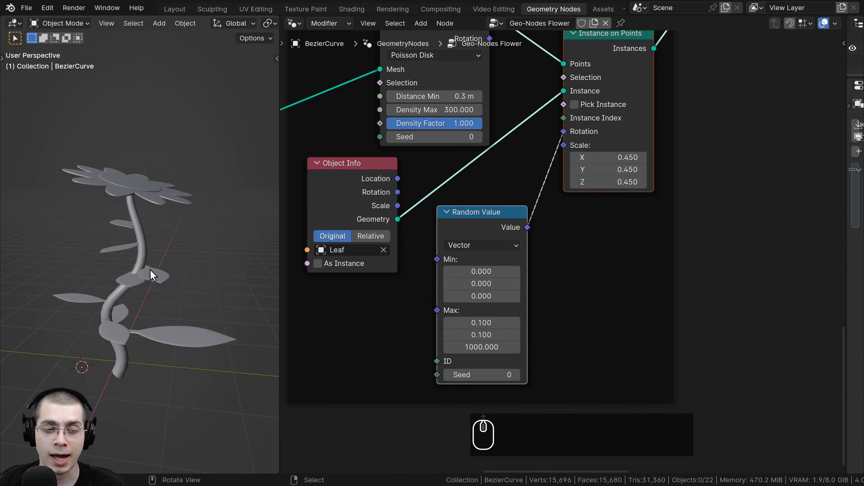
middle_drag(150, 270, 174, 250)
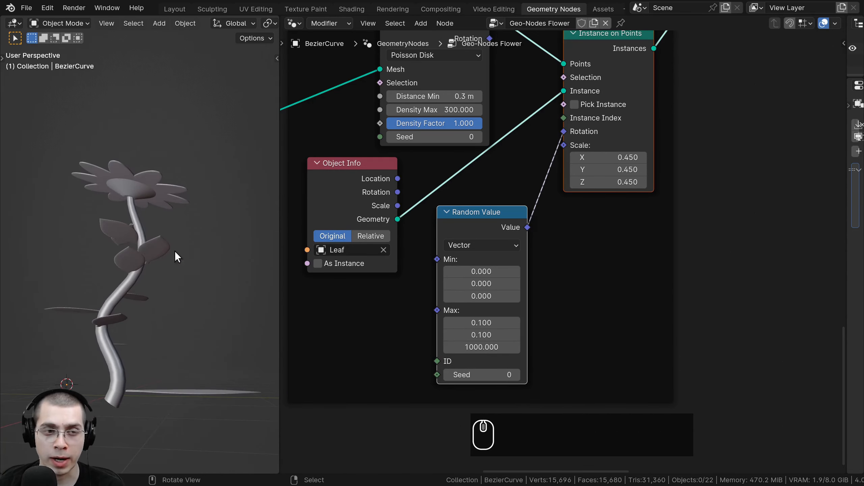
Set the first two Max components of the leaf rotation's Random Value node to 0.4.
click(474, 323)
text(.)
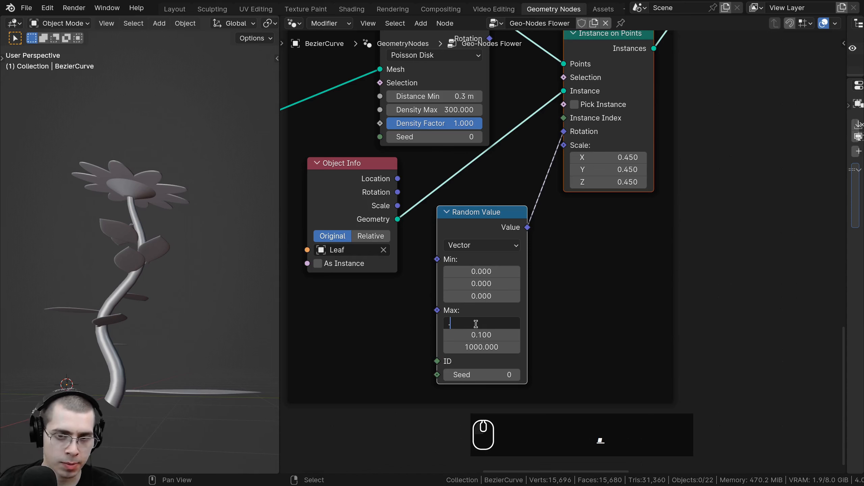
text(4)
key(Return)
click(483, 334)
text(.)
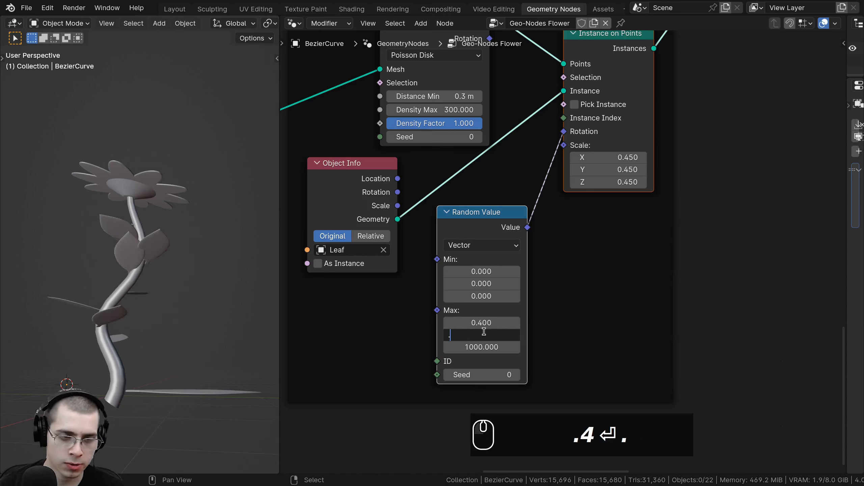
text(4)
key(Return)
scroll(155, 326, down, 3)
key(a)
key(a)
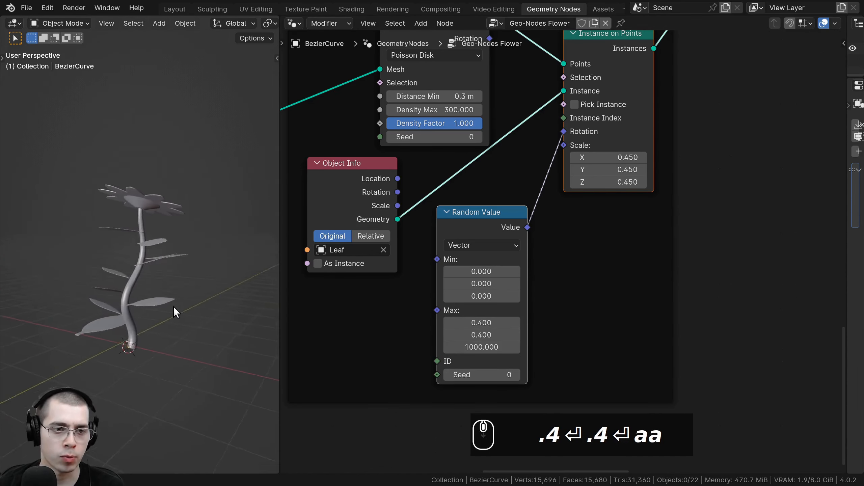
middle_drag(173, 307, 231, 237)
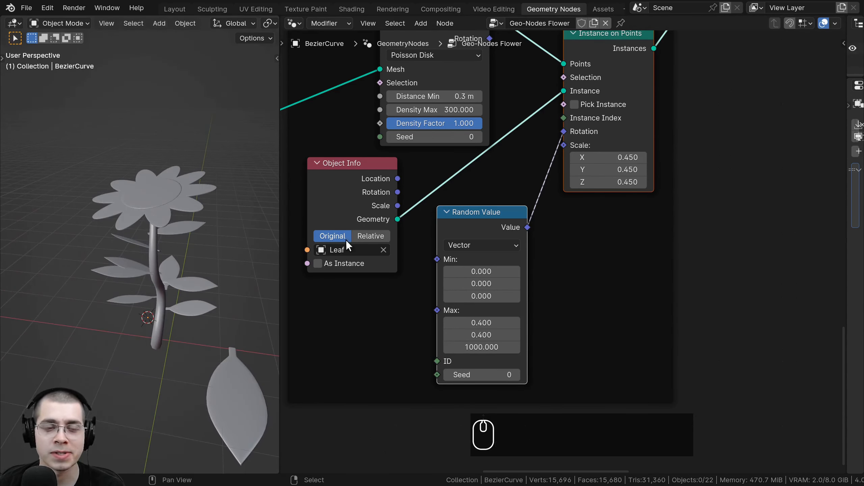
shift+middle_drag(272, 260, 179, 292)
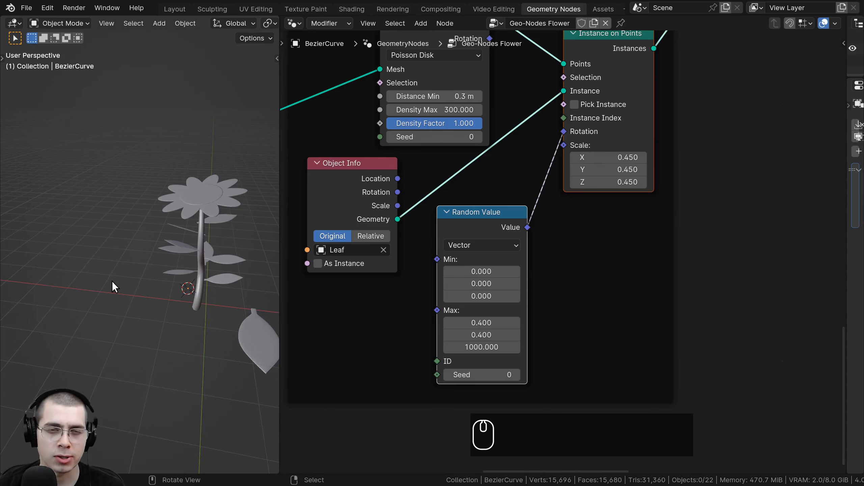
middle_drag(113, 282, 173, 207)
Select the flower curve, switch to the Layout workspace with Material Preview shading, and clear the selection.
click(180, 191)
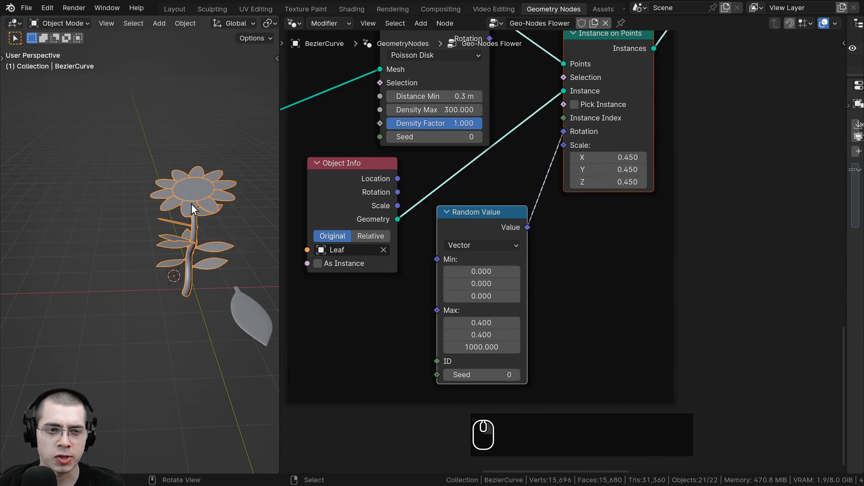
scroll(181, 261, down, 2)
scroll(575, 293, down, 3)
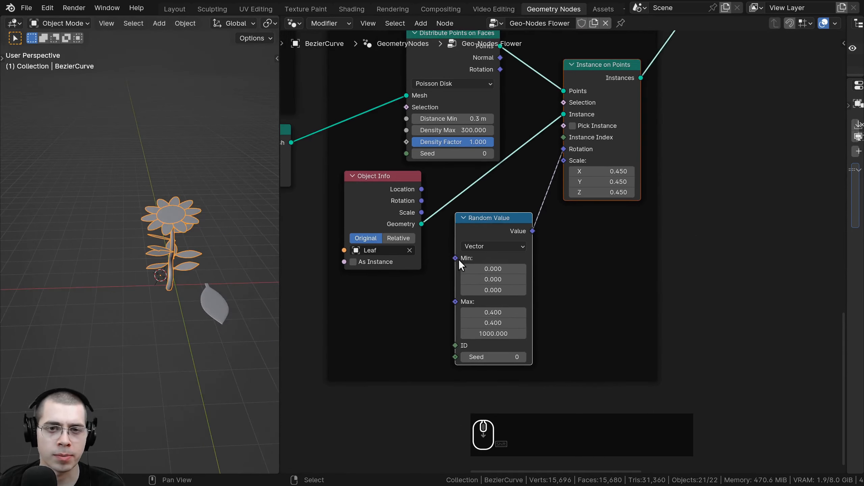
click(180, 9)
middle_drag(292, 178, 407, 208)
key(z)
click(351, 240)
key(alt+a)
Create a new material on the flower curve and set its Base Color to blue.
click(662, 309)
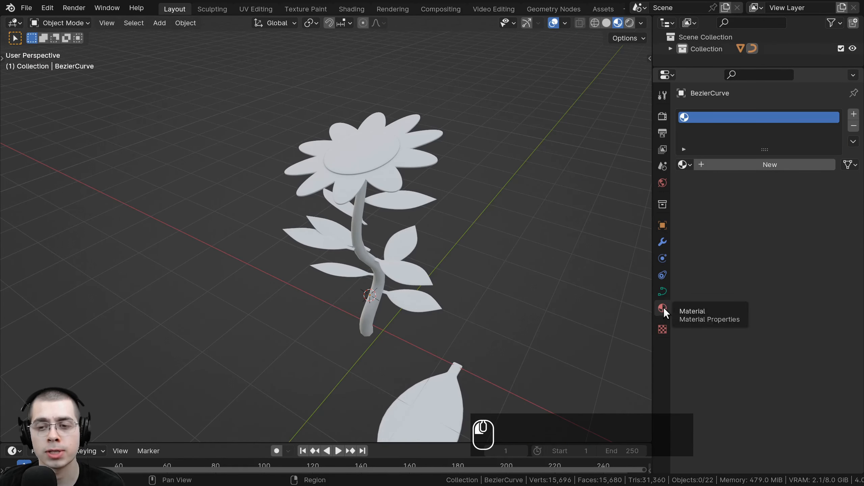
click(727, 162)
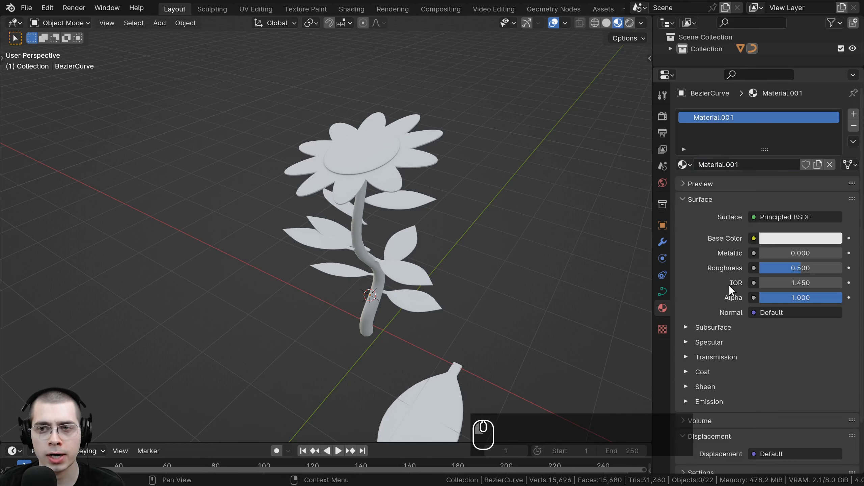
click(779, 238)
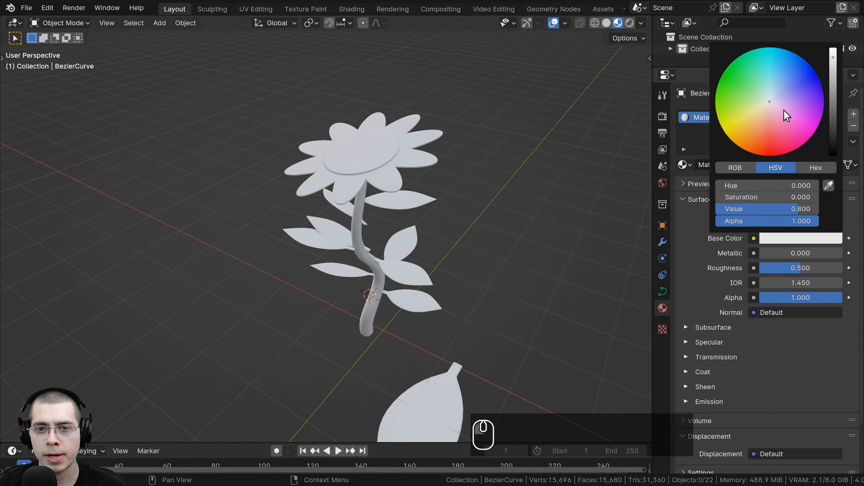
drag(783, 109, 789, 66)
middle_drag(335, 230, 295, 204)
click(790, 237)
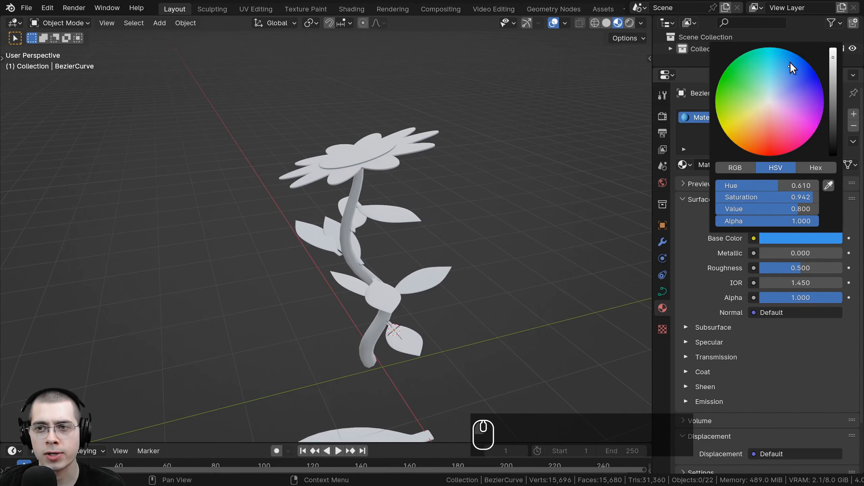
click(768, 239)
drag(787, 99, 798, 73)
middle_drag(440, 214, 309, 280)
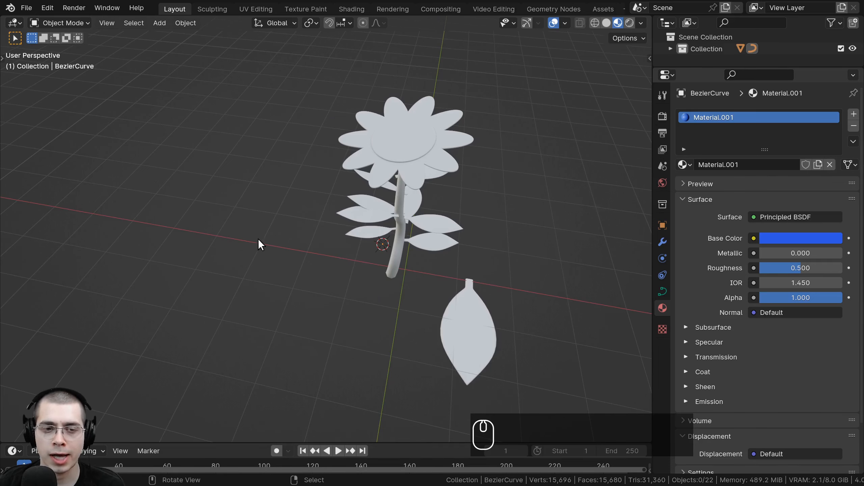
key(a)
mouse_move(384, 128)
middle_down()
mouse_move(378, 89)
mouse_move(463, 100)
mouse_move(398, 127)
middle_up()
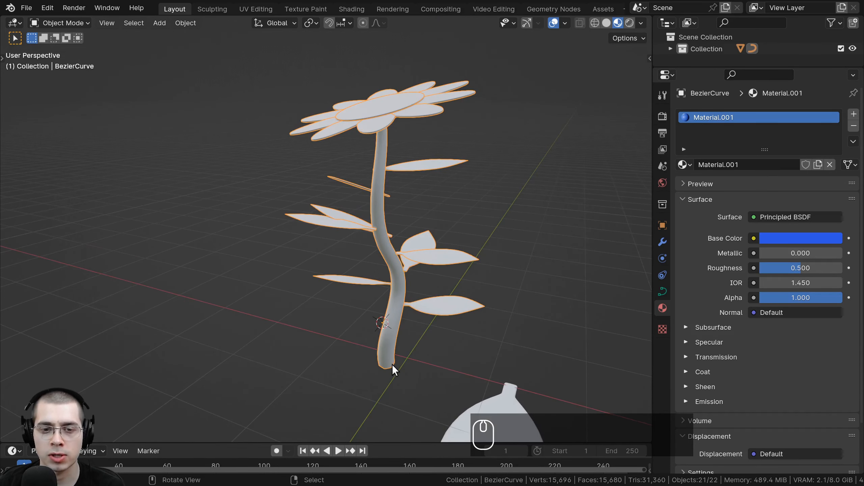
scroll(387, 109, down, 3)
middle_drag(388, 136, 307, 235)
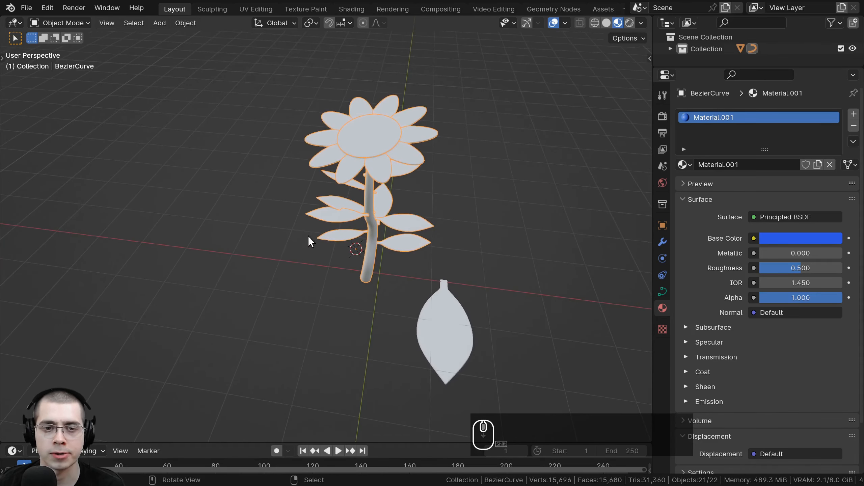
key(a)
Add a UV sphere and move it off the flower into the open space in front of the stem.
shift+middle_drag(220, 170, 270, 165)
key(shift+a)
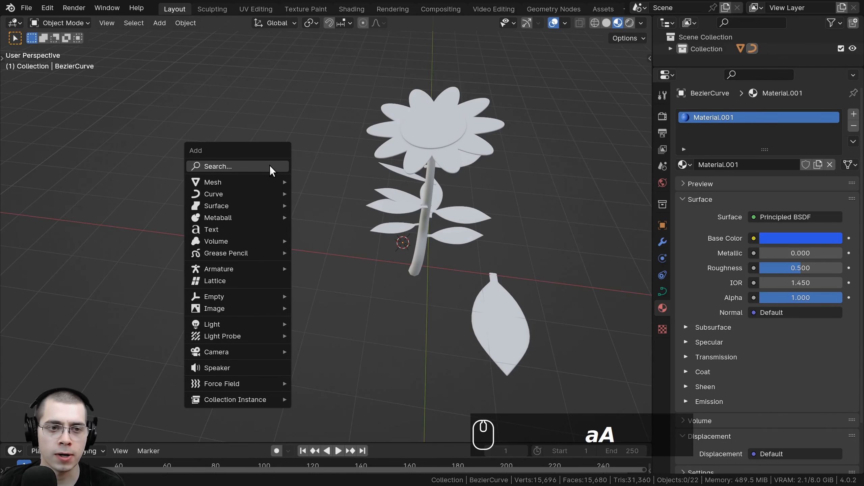
mouse_move(266, 184)
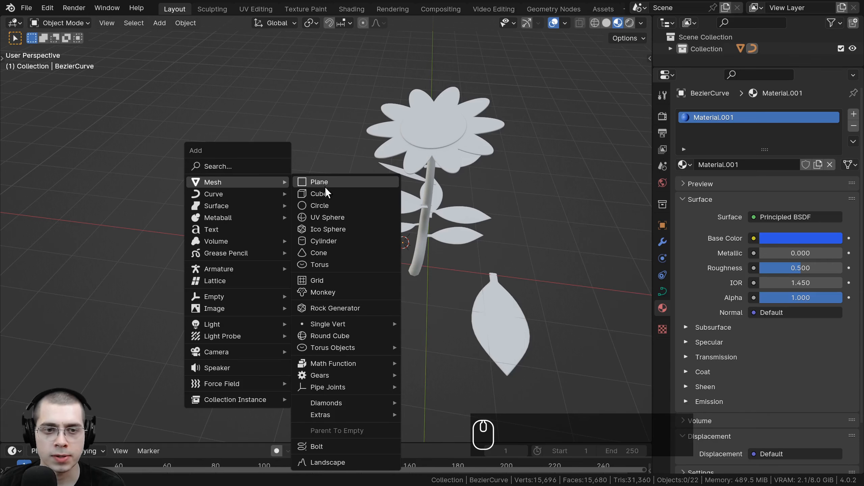
click(327, 217)
mouse_move(328, 217)
shift+middle_down()
mouse_move(296, 111)
mouse_move(424, 169)
shift+middle_up()
scroll(331, 90, up, 2)
key(w)
click(326, 95)
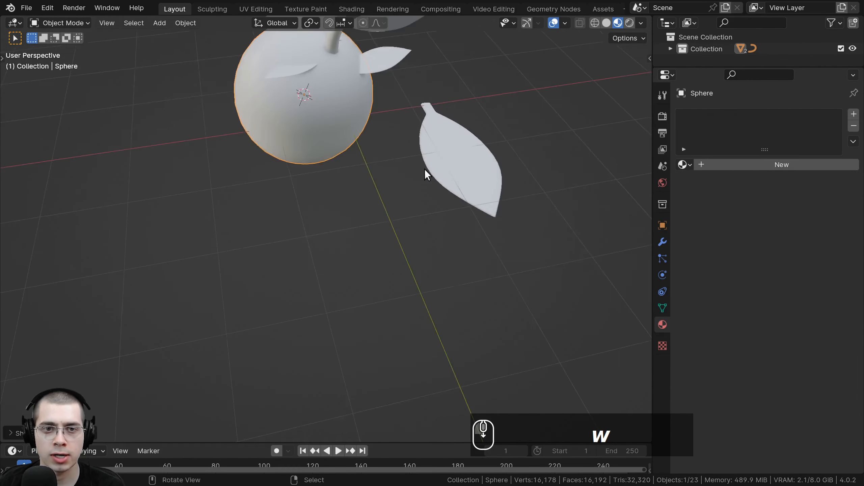
scroll(424, 169, down, 3)
key(g)
click(377, 218)
Add the standalone leaf to the selection and move it together with the sphere farther away from the flower.
shift+right_click(414, 201)
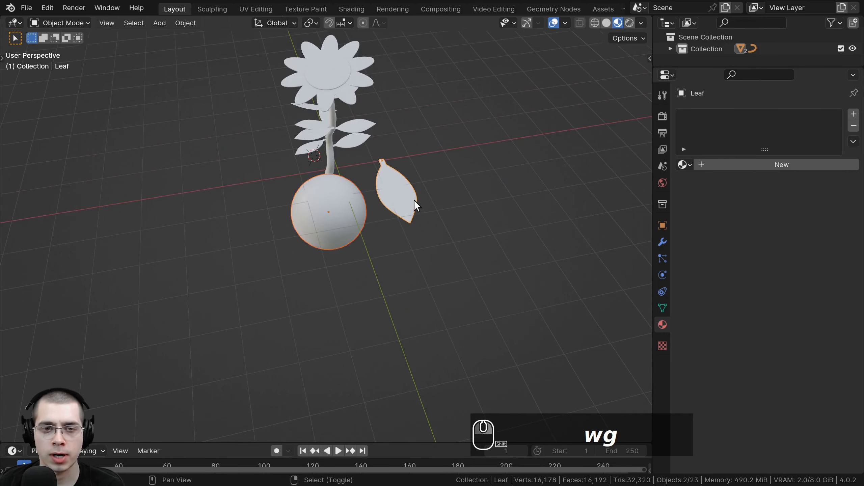
shift+middle_drag(416, 206, 304, 207)
key(g)
click(435, 245)
scroll(422, 248, up, 1)
Select only the sphere, scale it down and move it close beside the leaf.
click(422, 248)
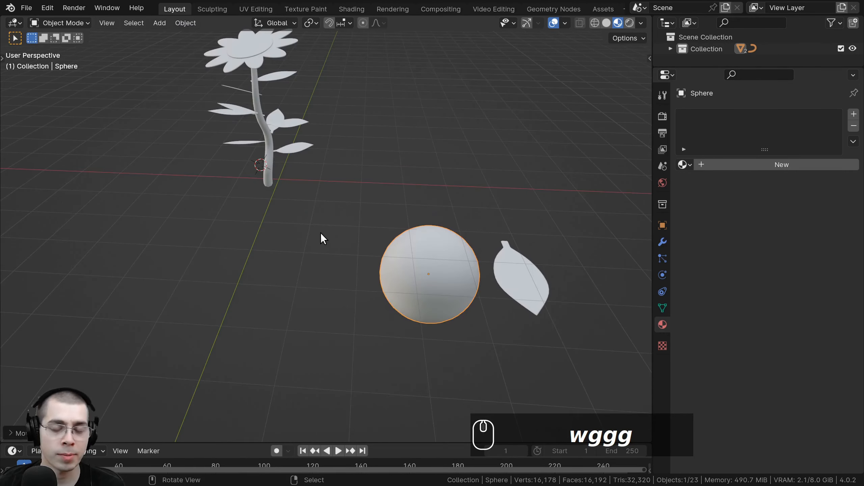
middle_drag(322, 237, 467, 219)
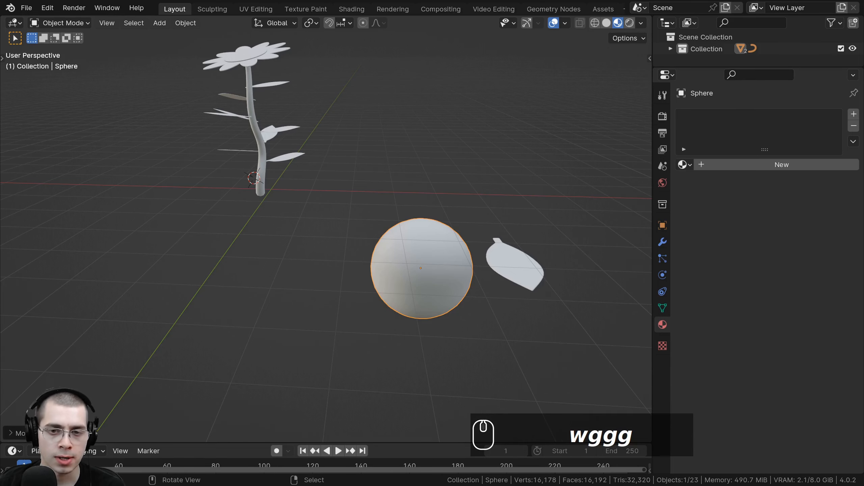
key(s)
key(g)
click(504, 235)
Duplicate the sphere twice, line the copies up in a row beside the leaf, and deselect everything.
key(shift+d)
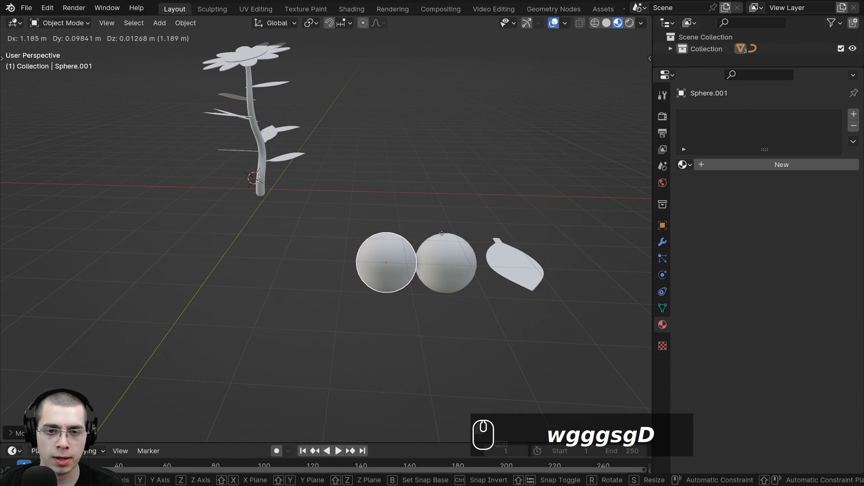
click(440, 235)
middle_drag(439, 235, 451, 264)
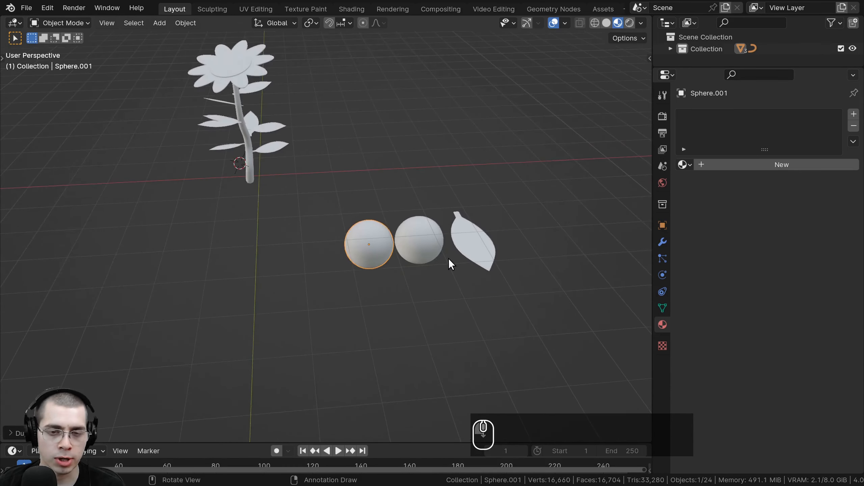
key(shift+d)
click(397, 249)
key(alt+a)
middle_drag(398, 248, 213, 272)
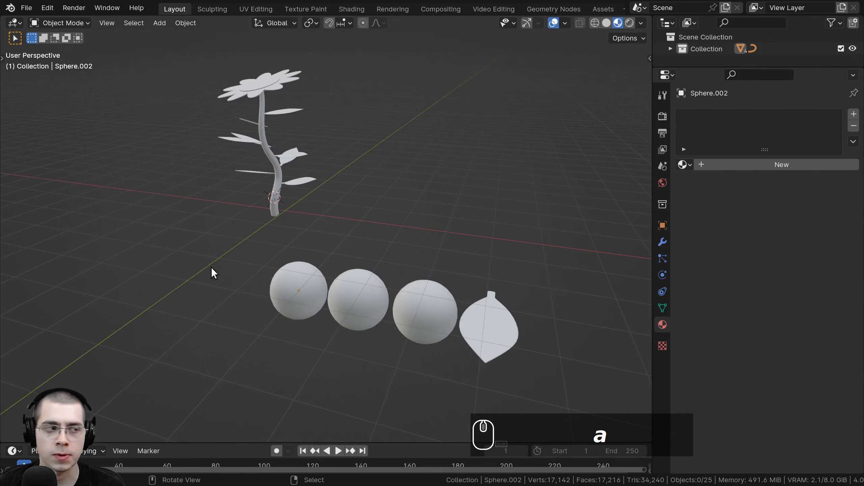
Give the sphere farthest from the leaf a new material named Stem with a green base color, hue 0.333, saturation 0.988, value about 0.70.
click(319, 293)
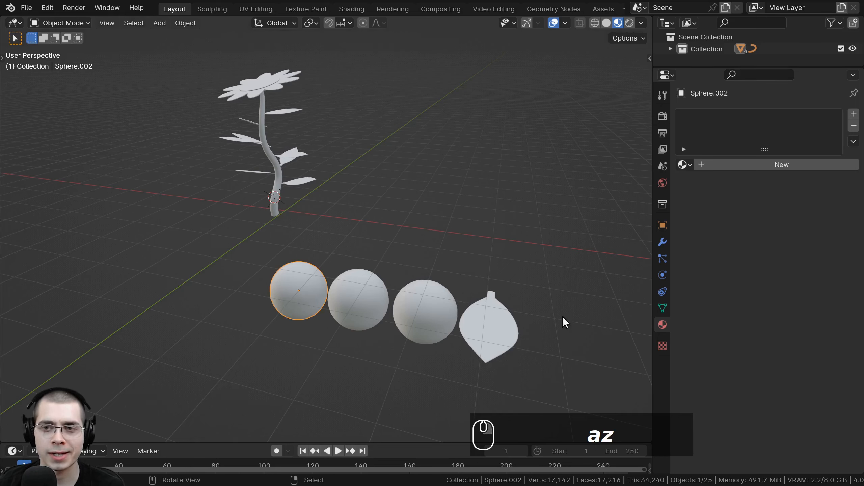
click(740, 167)
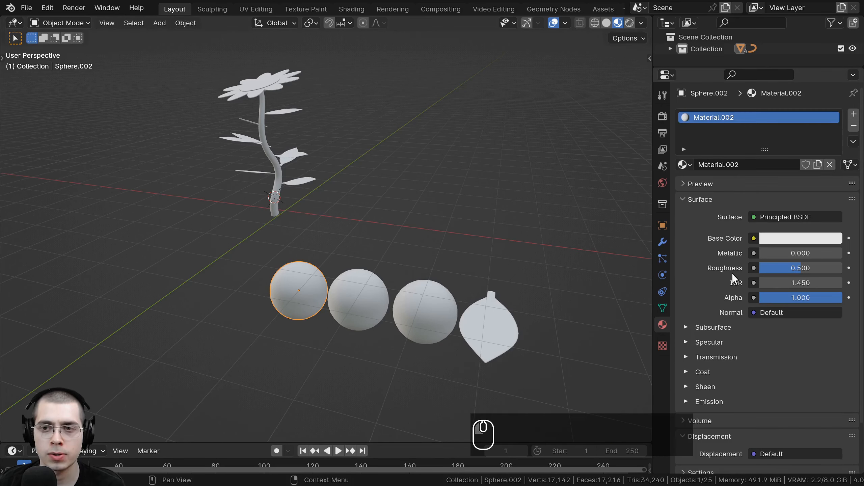
click(739, 164)
text(Stem)
key(Return)
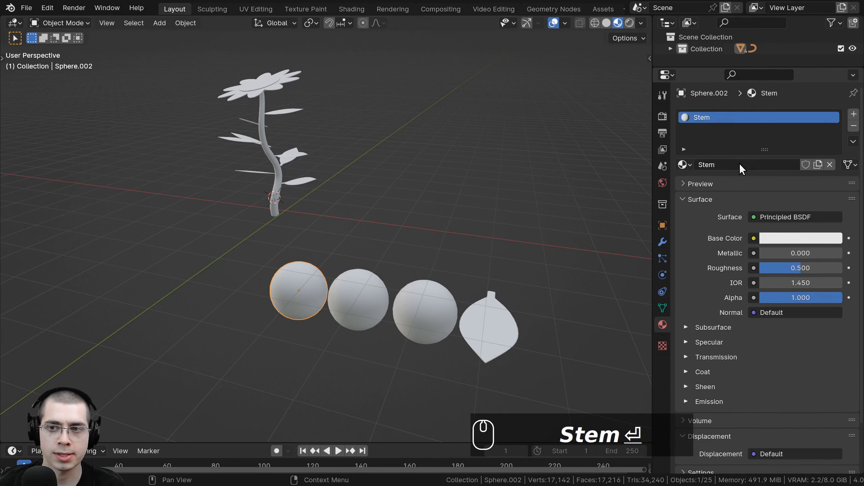
middle_drag(64, 121, 78, 119)
click(765, 239)
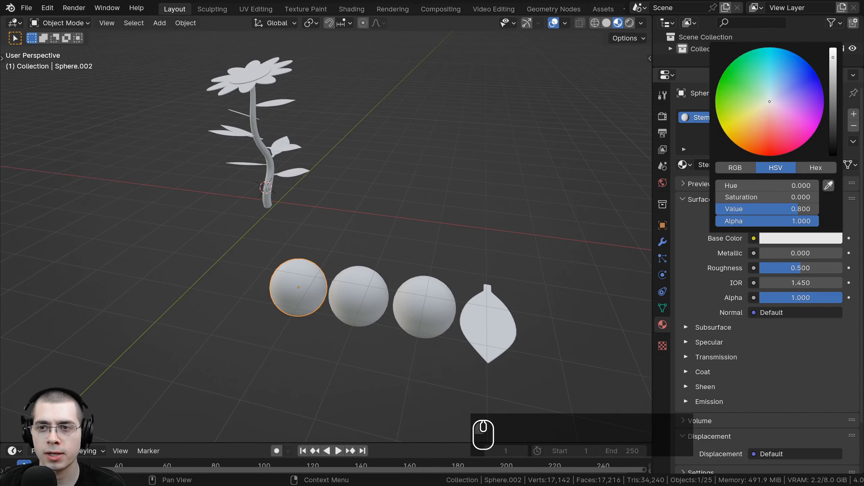
click(728, 79)
scroll(729, 79, down, 2)
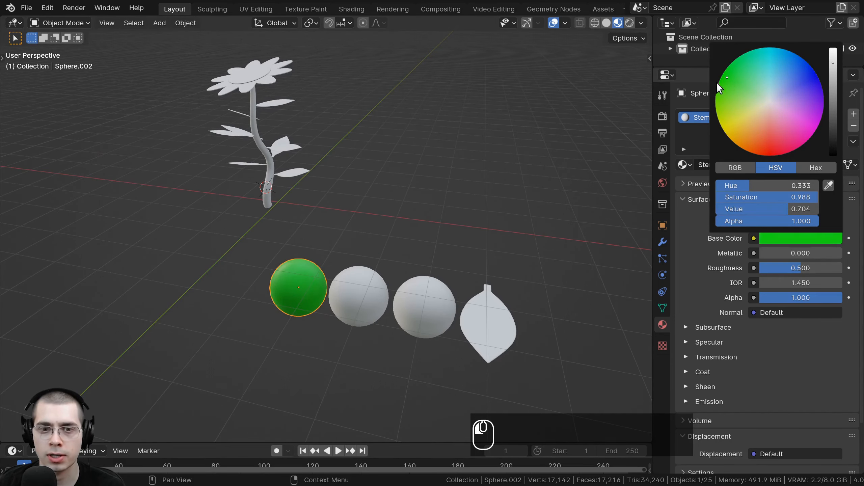
Give the standalone leaf a new material named Leaf with a bright, slightly yellowish green base color.
click(503, 328)
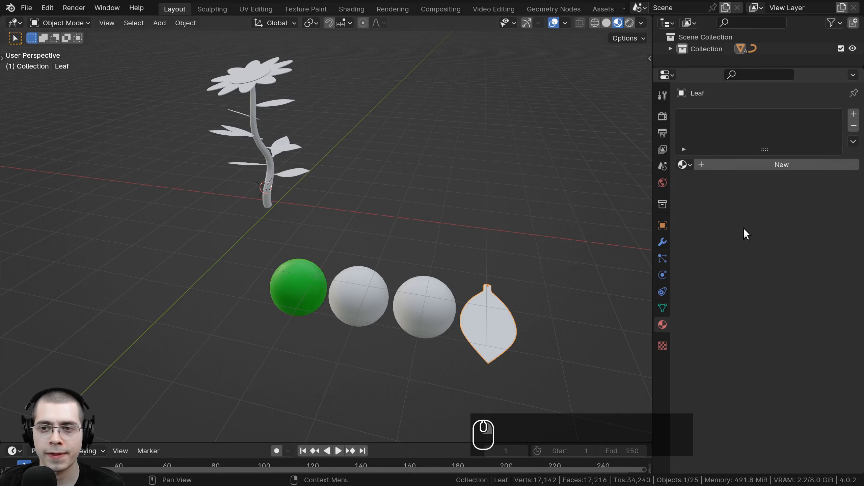
click(751, 164)
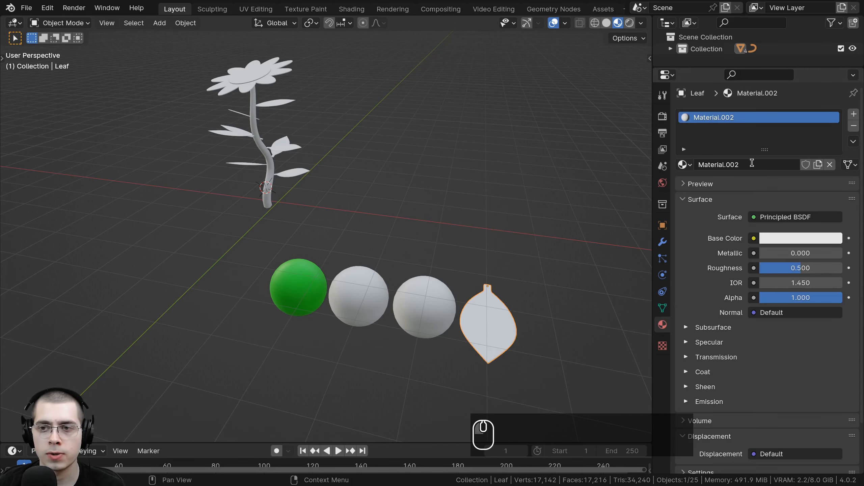
double_click(753, 165)
text(Leaf)
key(Return)
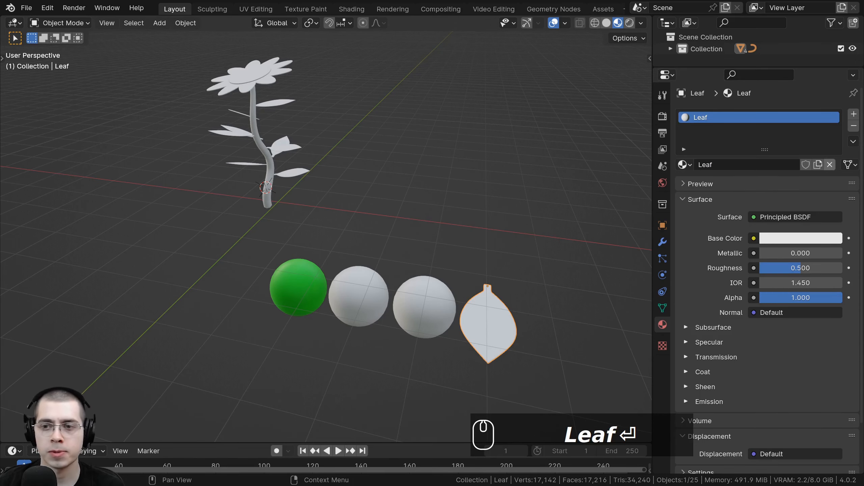
click(799, 239)
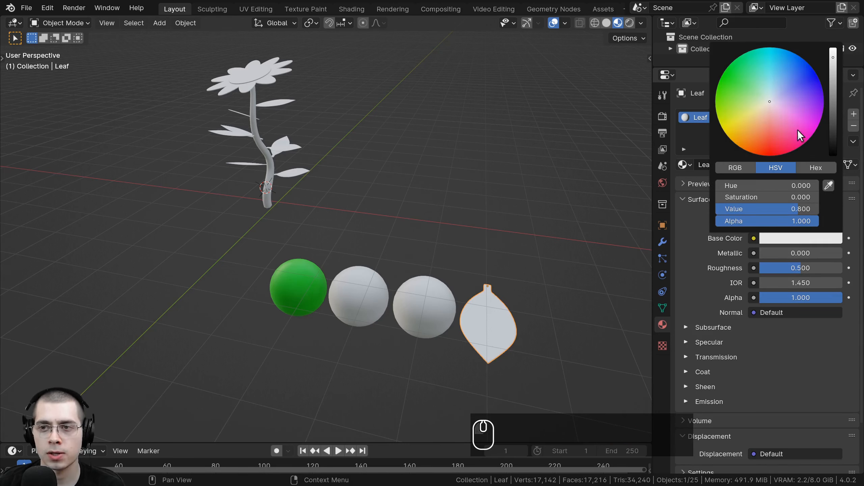
drag(758, 97, 729, 83)
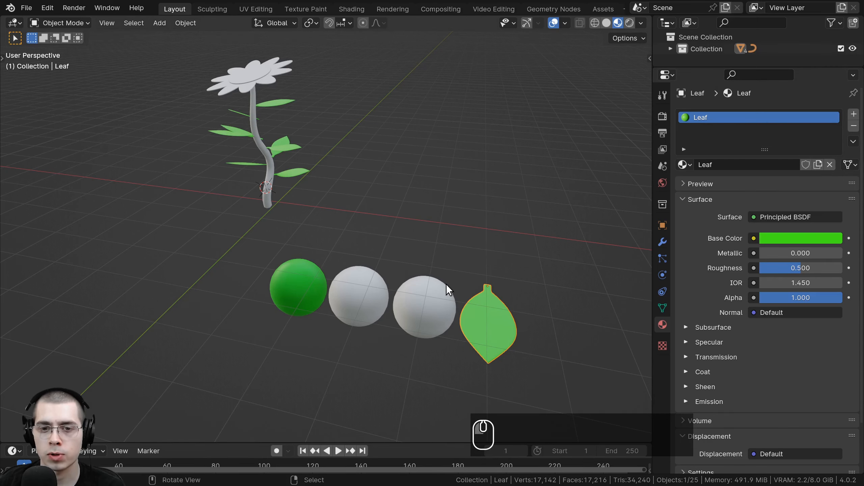
Give the sphere next to the leaf a new material named Center with an orange-yellow base color, hue 0.075, saturation 1.000.
middle_drag(446, 284, 445, 289)
click(434, 277)
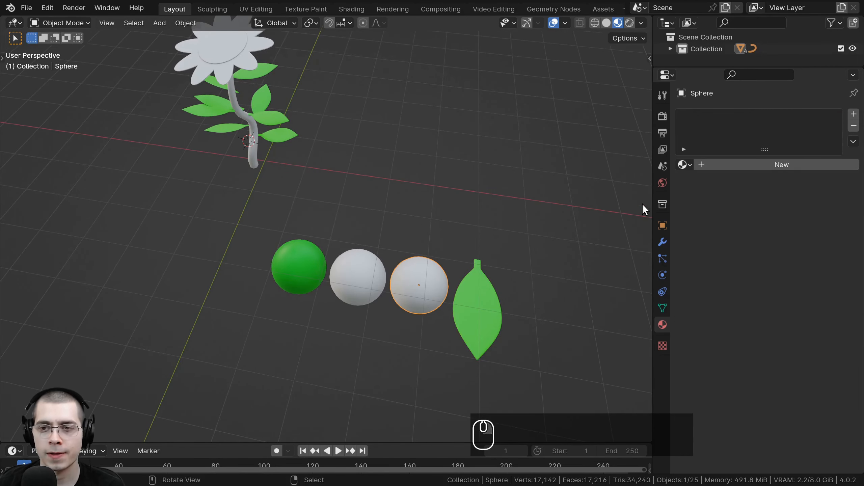
click(731, 166)
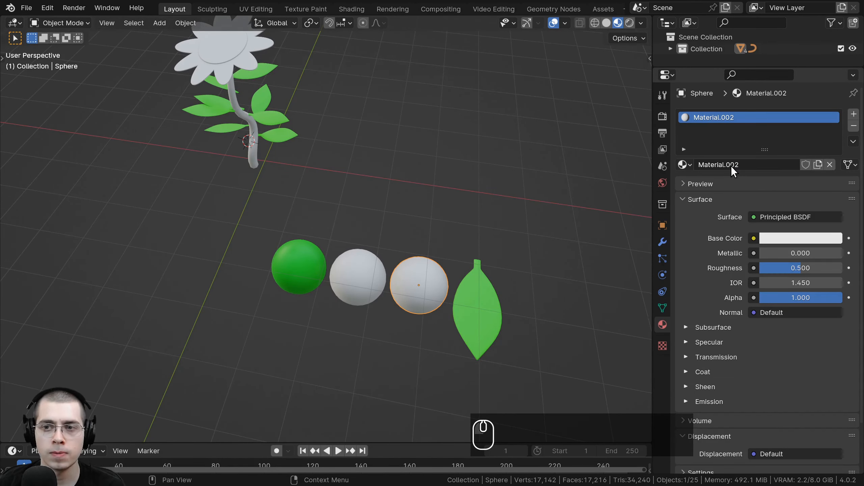
double_click(731, 166)
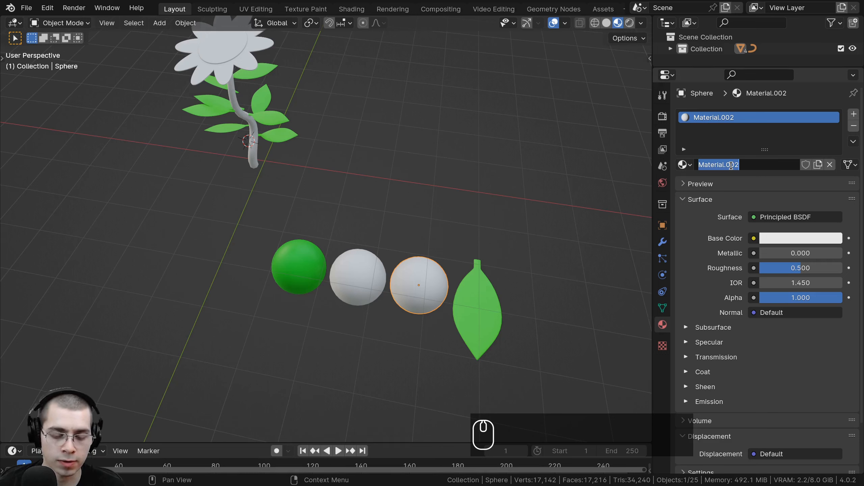
key(BackSpace)
text(Cent)
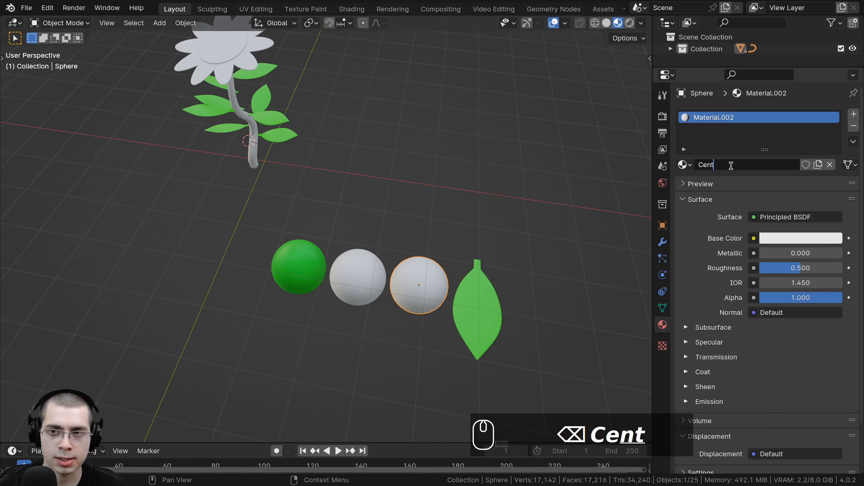
text(er)
key(Return)
click(788, 238)
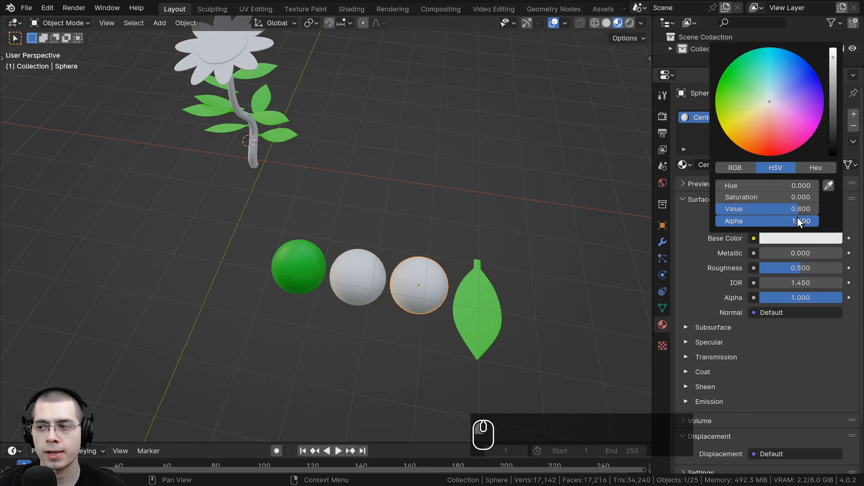
drag(767, 106, 822, 114)
drag(770, 124, 732, 140)
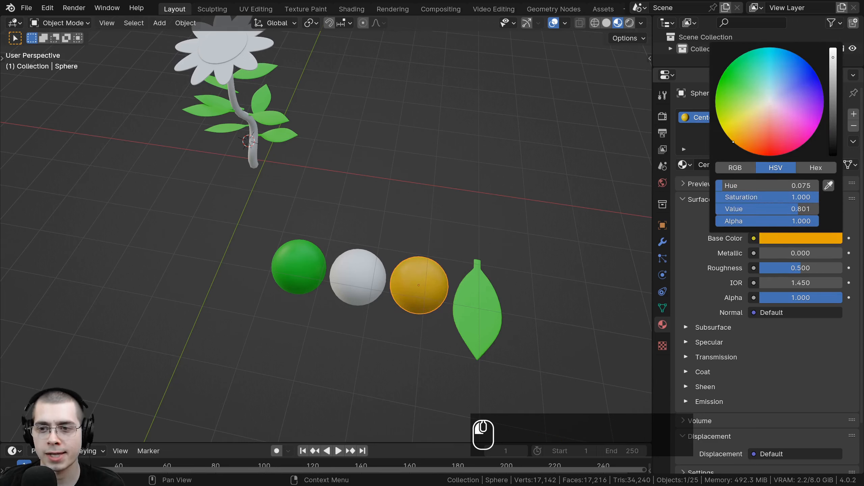
Give the middle sphere a new material named Petals with a red base color, hue 0.995, saturation 1.000.
click(344, 291)
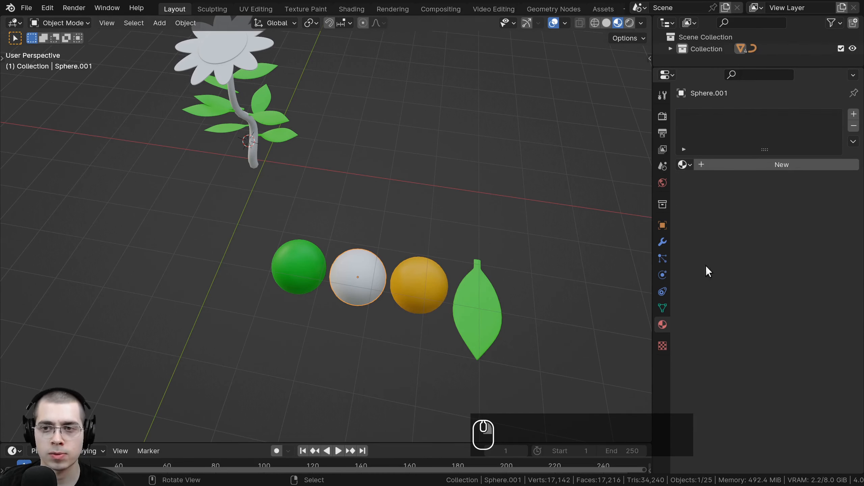
click(749, 165)
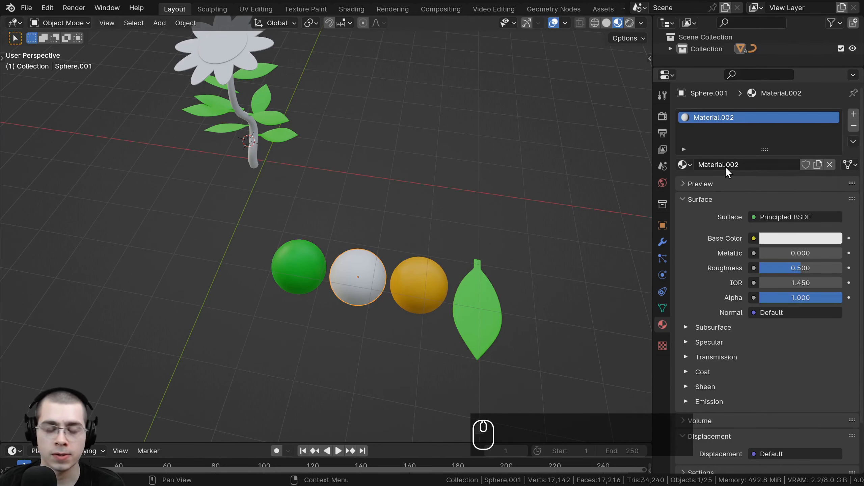
click(725, 166)
text(Petal)
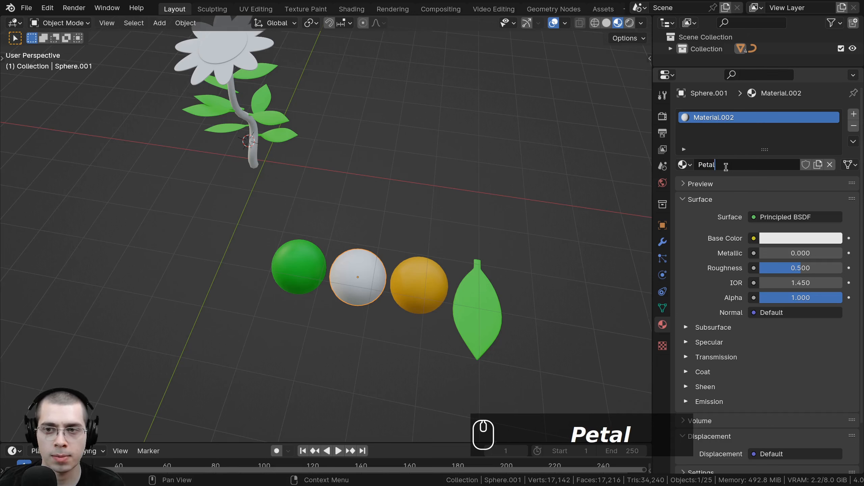
text(s)
key(Return)
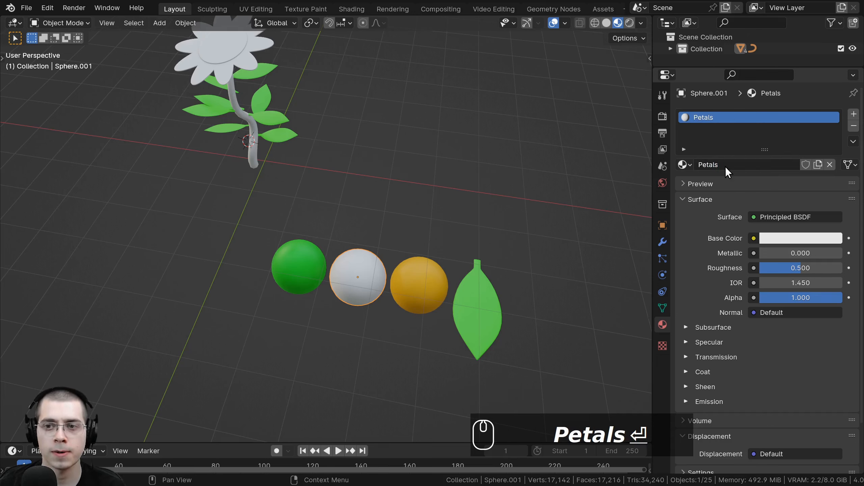
click(775, 235)
click(800, 146)
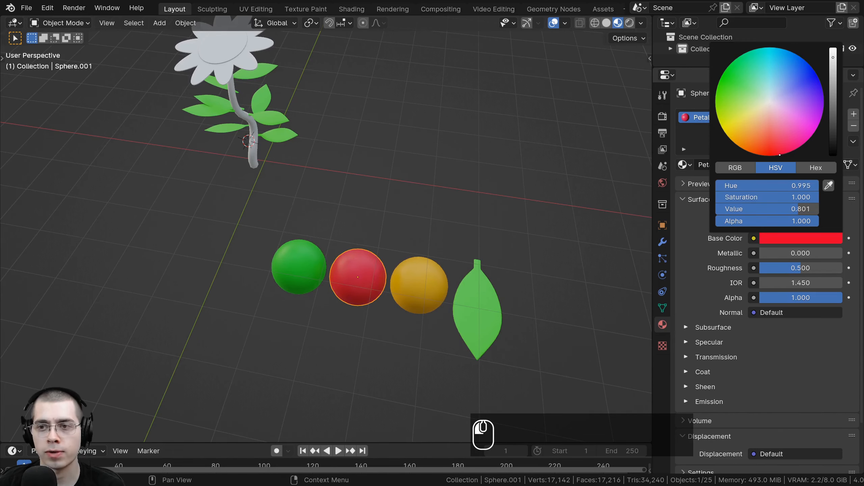
Select the red sphere that carries the Petals material.
middle_drag(394, 216, 338, 210)
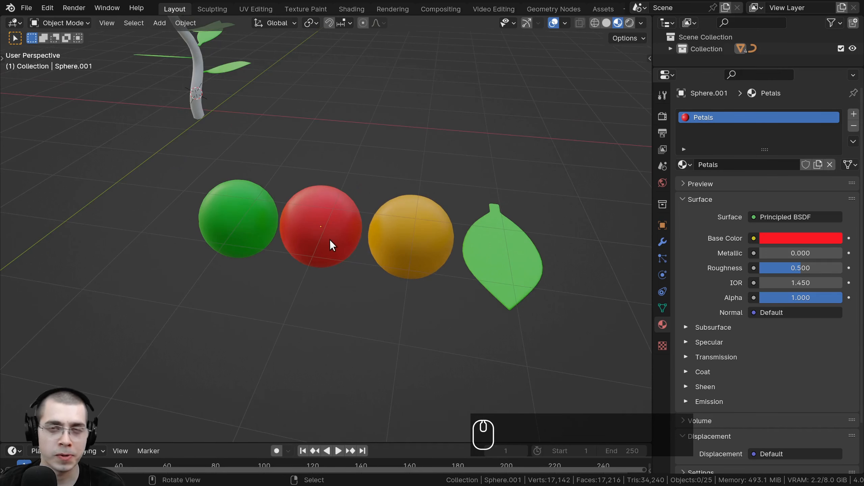
shift+middle_drag(329, 240, 319, 252)
click(315, 230)
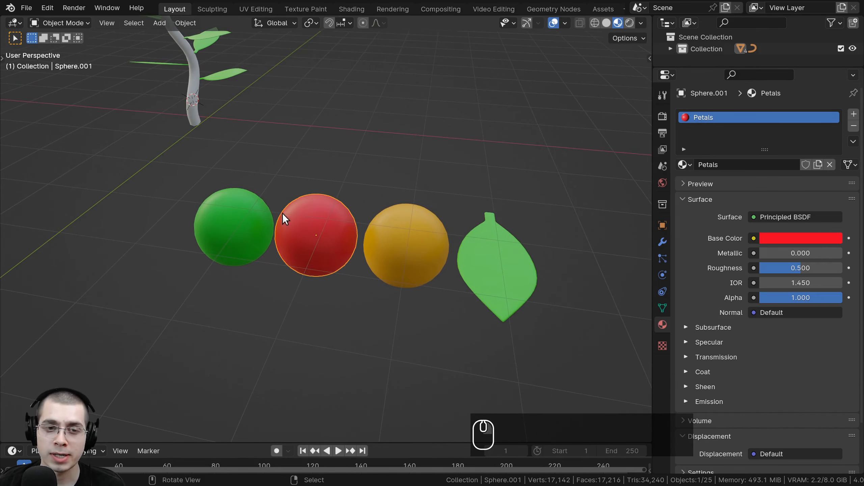
middle_drag(310, 233, 259, 119)
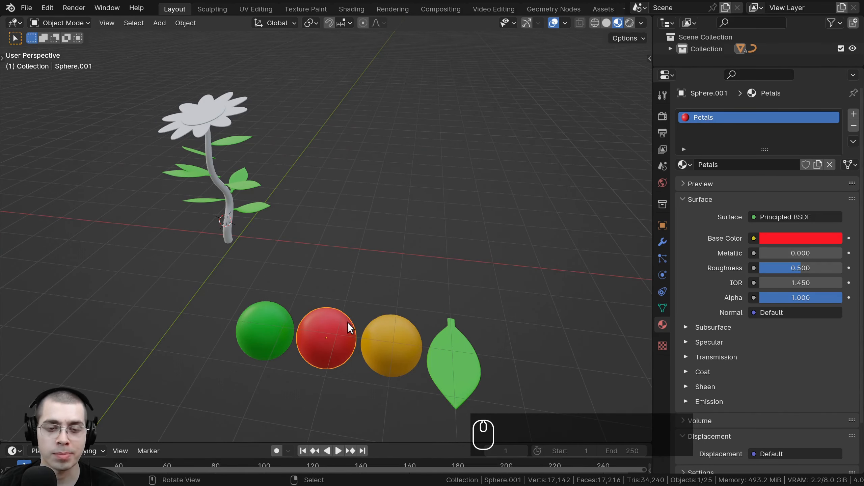
shift+middle_drag(347, 322, 323, 242)
scroll(338, 267, up, 2)
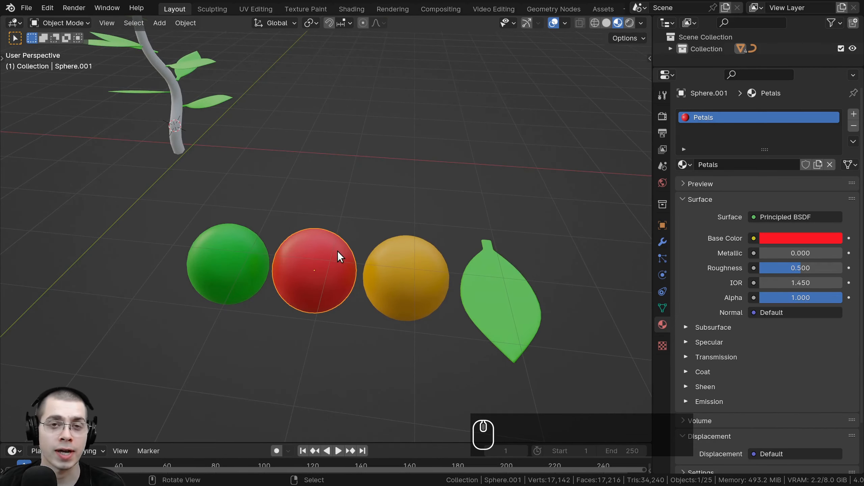
key(g)
right_click(320, 281)
key(g)
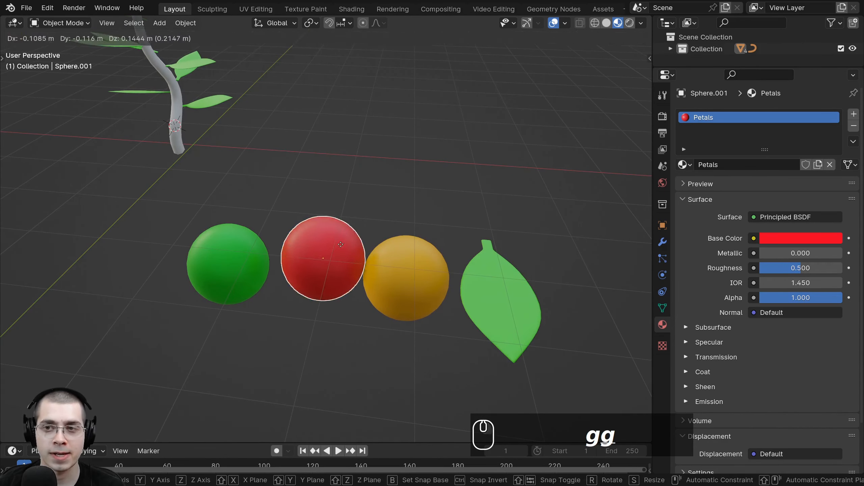
right_click(327, 258)
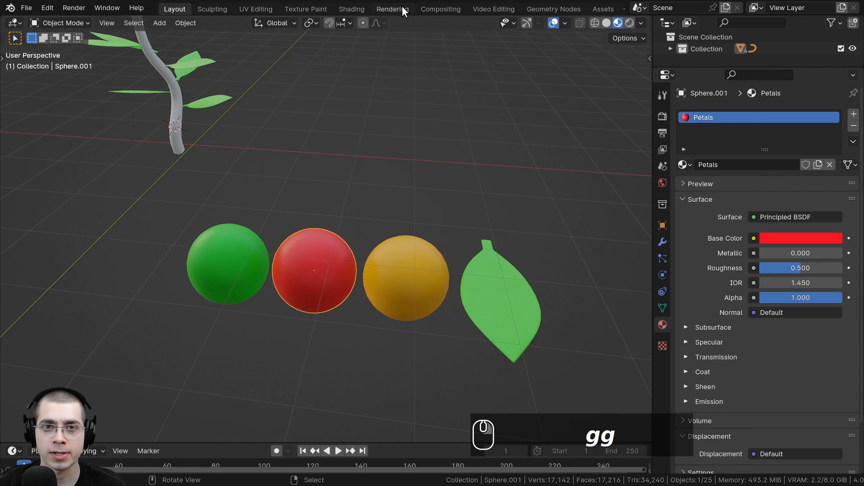
Switch to the Shading workspace and show the flower and spheres in material preview, framed closely on the red sphere.
click(350, 9)
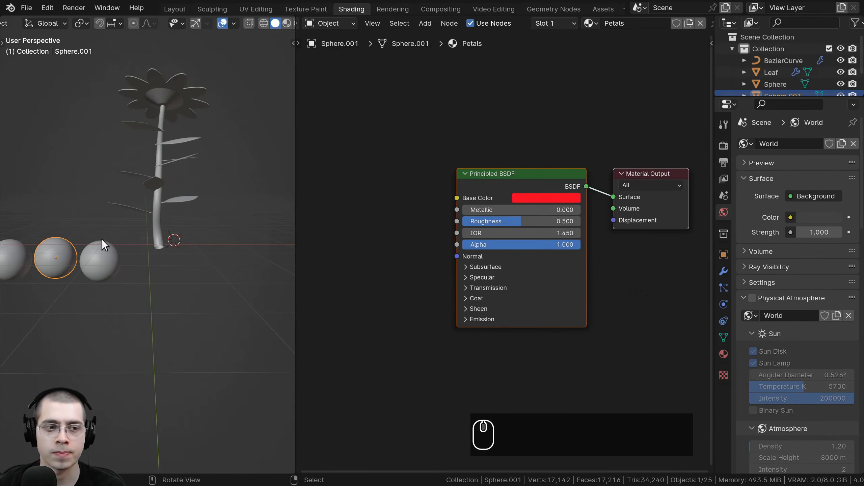
middle_drag(102, 239, 172, 144)
key(z)
click(174, 215)
mouse_move(174, 215)
middle_down()
mouse_move(218, 221)
mouse_move(89, 234)
mouse_move(221, 233)
mouse_move(212, 234)
middle_up()
scroll(222, 233, up, 3)
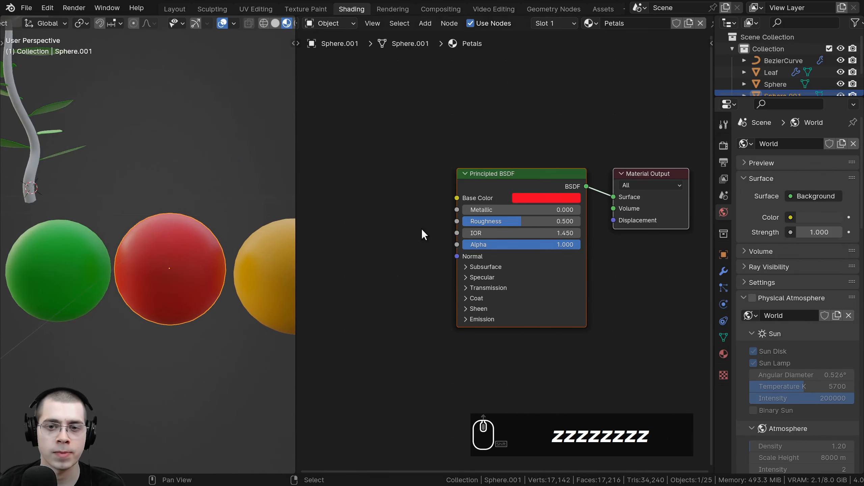
Make room in the Petals material's node tree and add an Object Info node in front of the Principled BSDF.
middle_drag(347, 195, 396, 251)
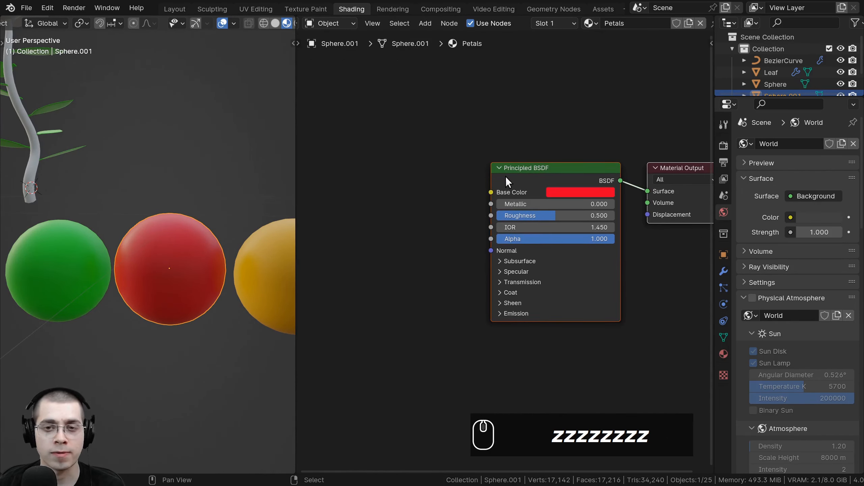
drag(507, 175, 530, 174)
key(shift+a)
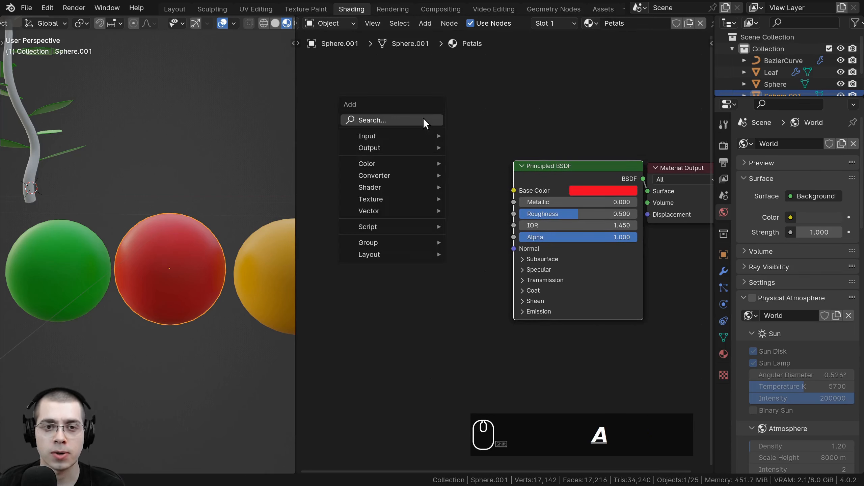
click(423, 119)
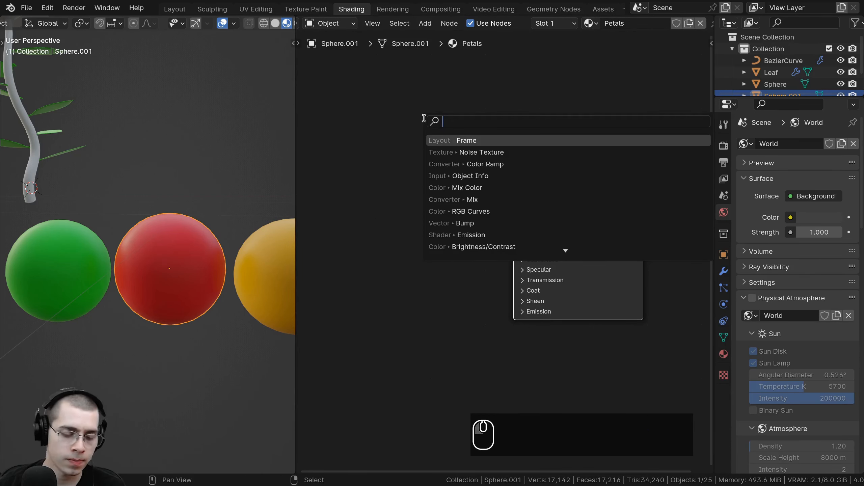
text(object)
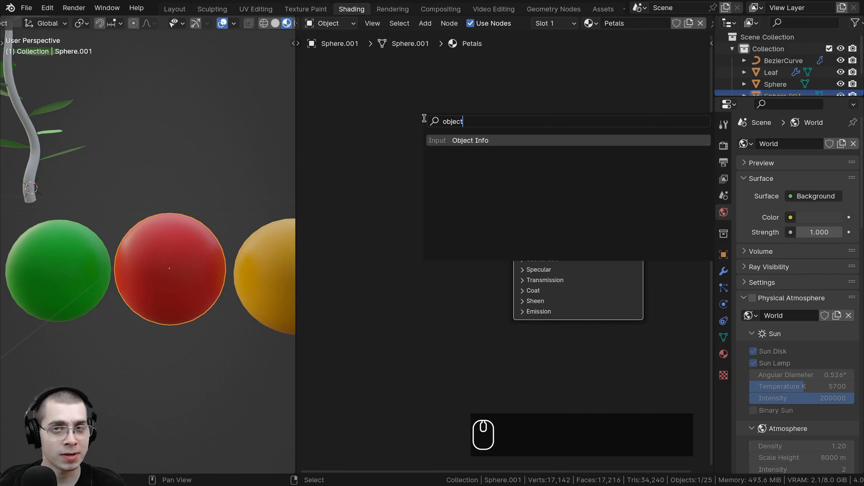
key(Return)
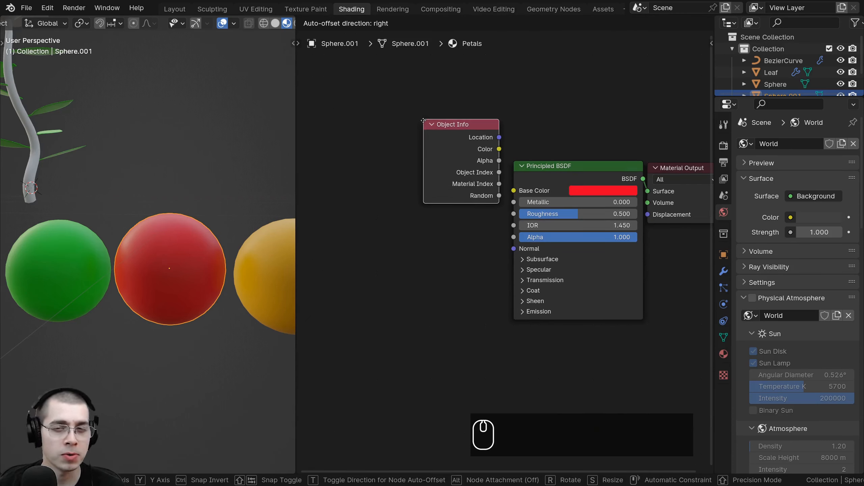
click(385, 223)
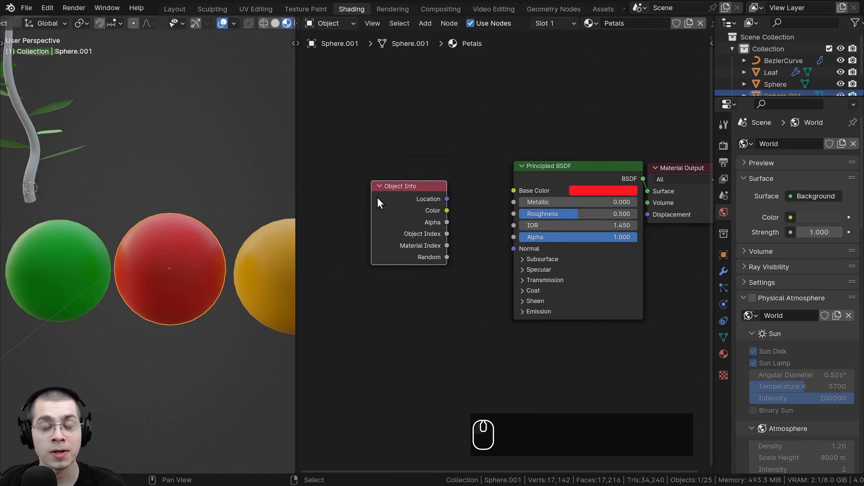
Position the Object Info node in front of the shader and connect its Random output to the Principled BSDF's Base Color.
drag(396, 213, 364, 223)
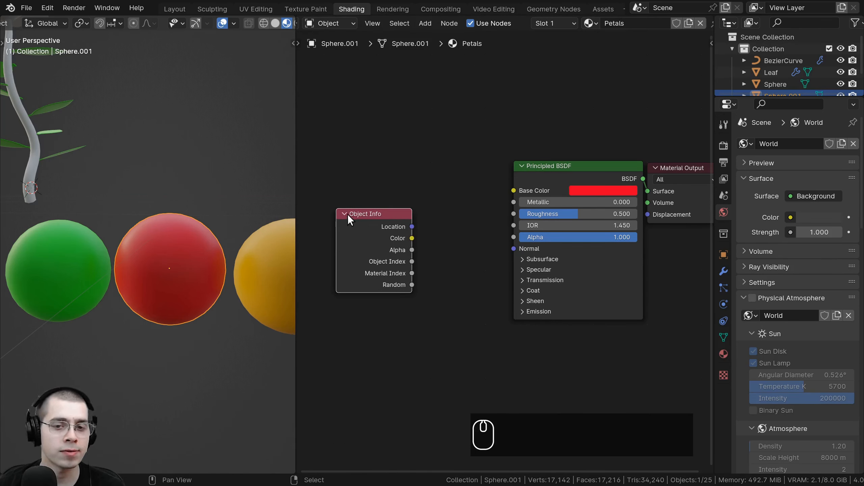
middle_drag(366, 216, 393, 199)
drag(390, 208, 399, 208)
click(395, 213)
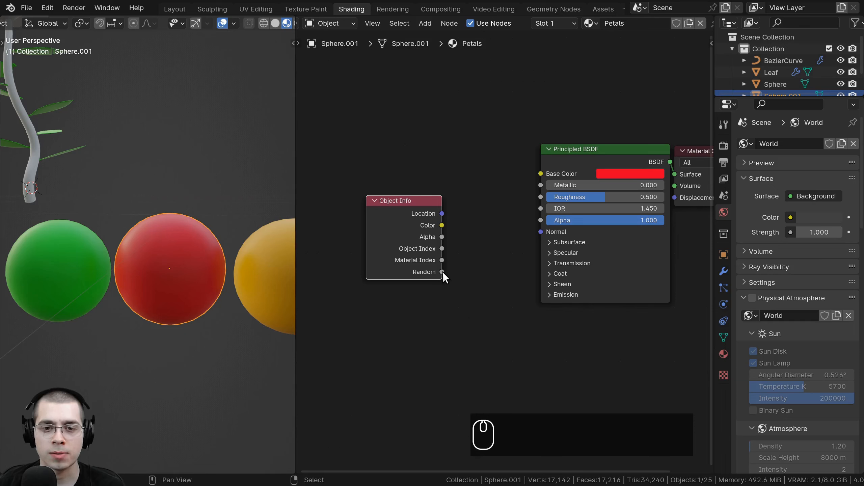
drag(443, 272, 514, 231)
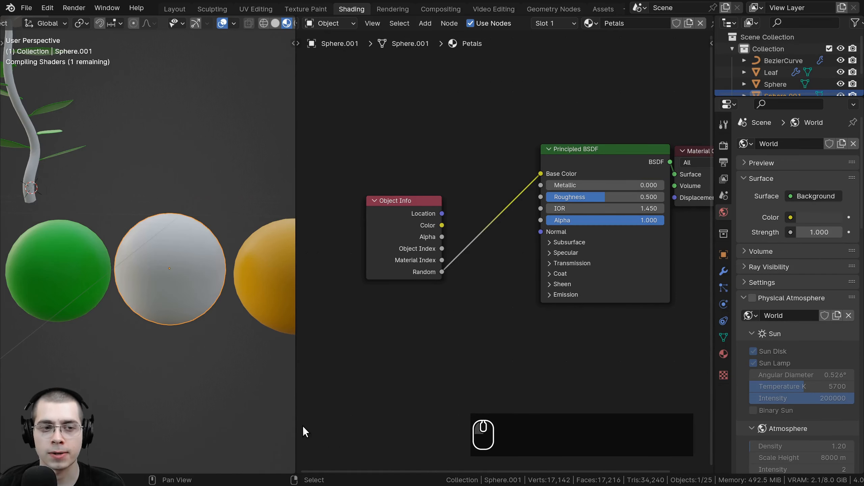
middle_drag(218, 340, 192, 297)
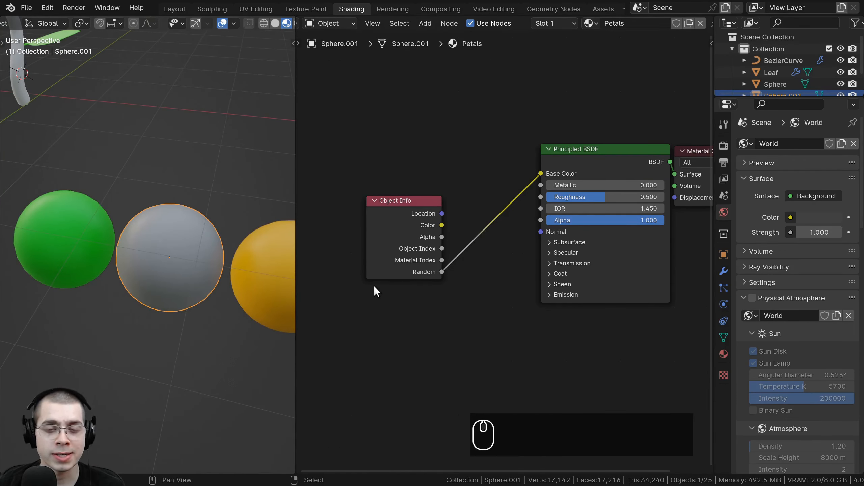
drag(391, 268, 384, 268)
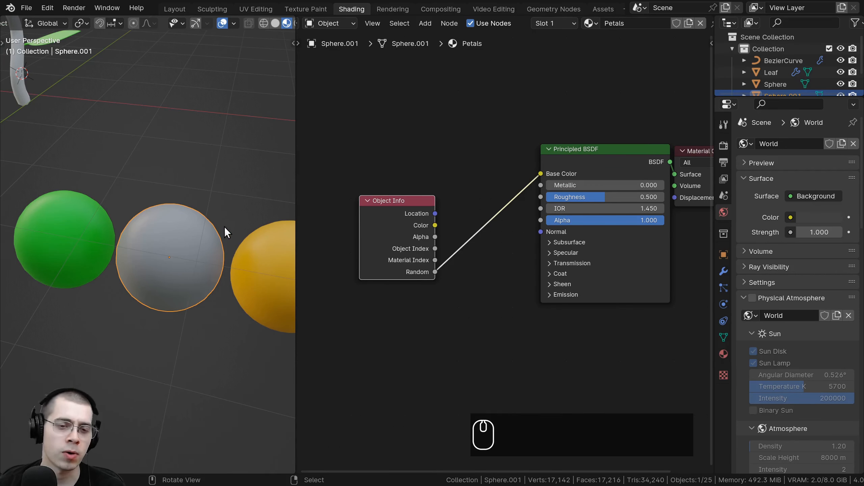
middle_drag(225, 226, 212, 212)
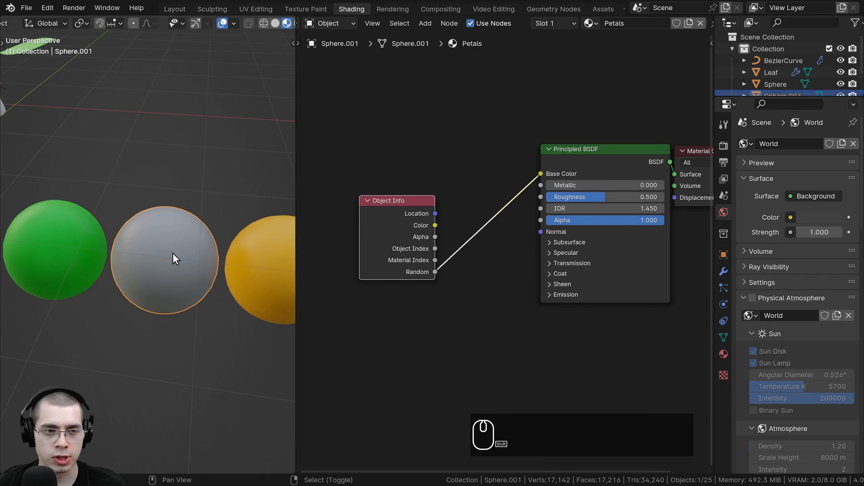
Duplicate the Petals sphere repeatedly into an overlapping stack to test the random grayscale shading per object.
key(shift+d)
click(190, 173)
key(shift+d)
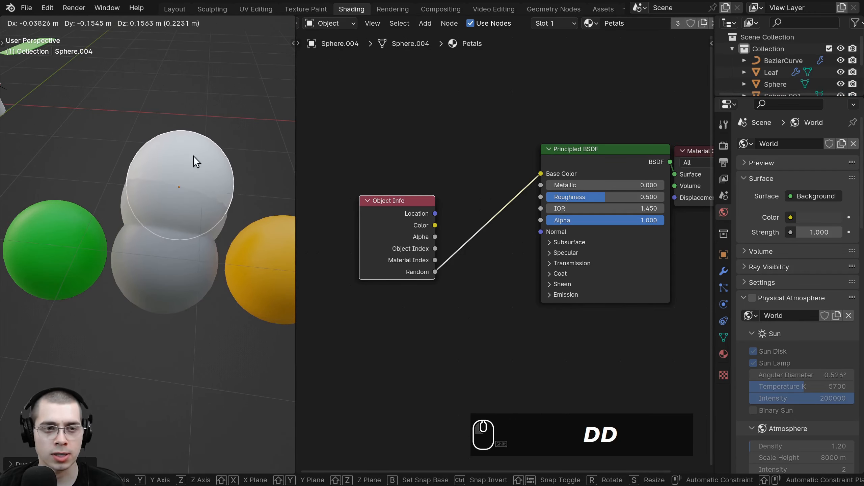
click(194, 154)
key(shift+d)
click(197, 135)
key(shift+d)
click(201, 116)
key(shift+d)
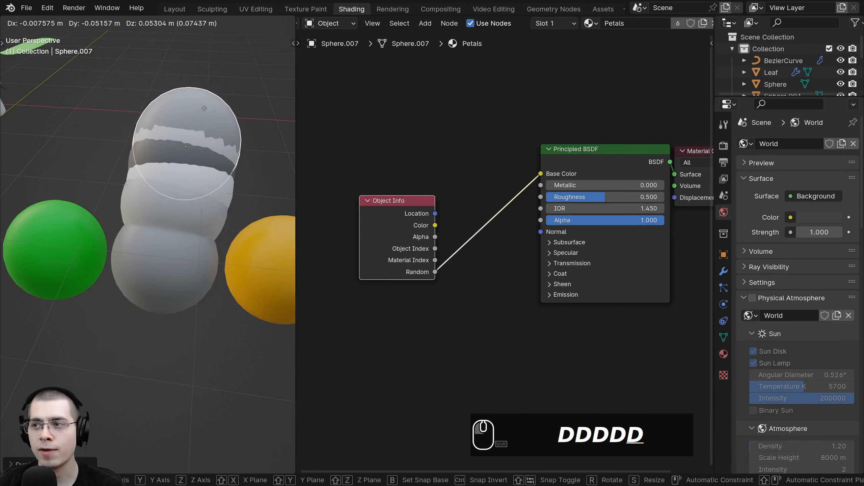
click(206, 103)
key(shift+d)
click(216, 78)
key(shift+d)
click(208, 99)
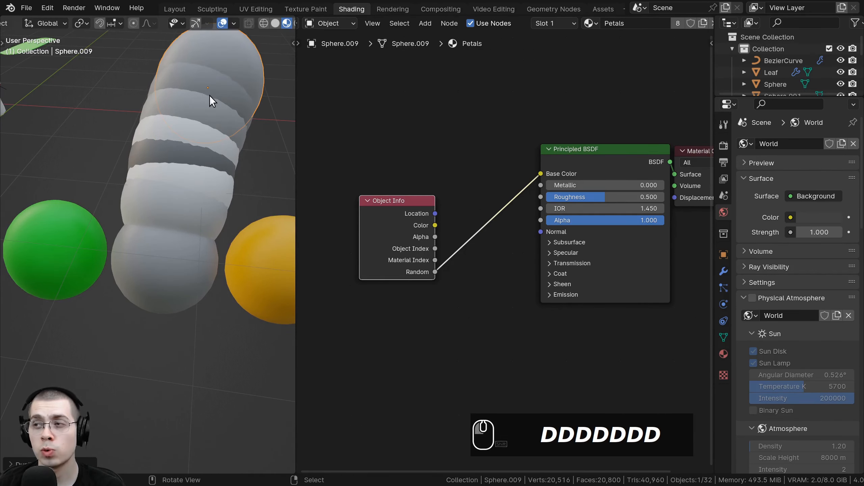
key(shift+d)
click(217, 75)
middle_drag(217, 75, 205, 150)
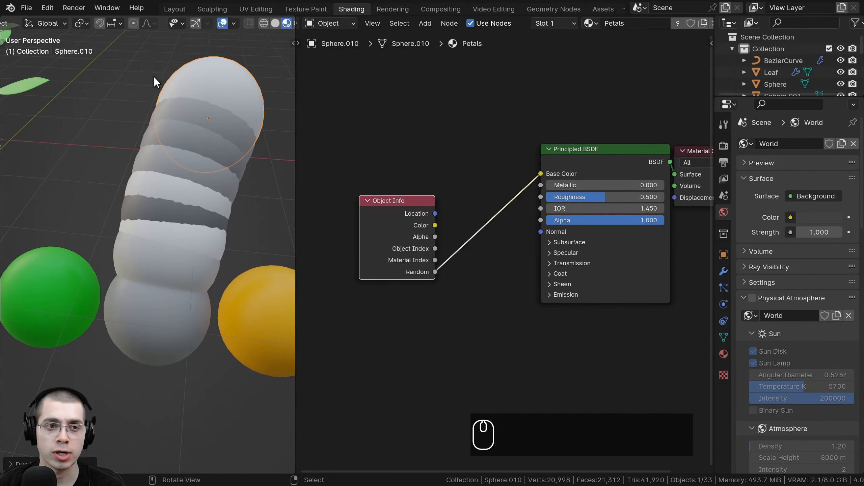
Undo all the sphere duplicates, keeping only the original Petals sphere.
key(ctrl+z)
key(ctrl+z)
key(ctrl+z)
key(ctrl+z)
key(ctrl+z)
key(ctrl+z)
key(ctrl+z)
key(ctrl+z)
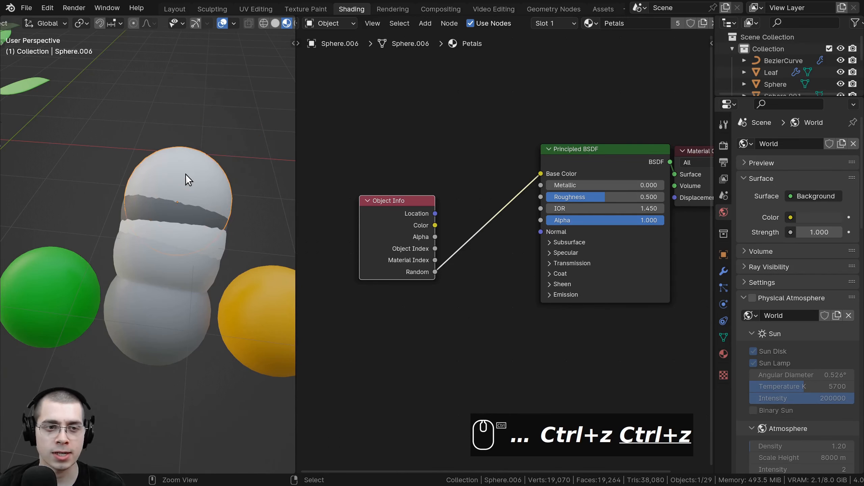
Insert a Color Ramp node on the link between Object Info's Random output and the Principled BSDF's Base Color.
scroll(190, 231, up, 2)
shift+middle_drag(191, 231, 188, 229)
scroll(395, 216, down, 1)
middle_drag(397, 217, 456, 213)
middle_drag(532, 209, 511, 208)
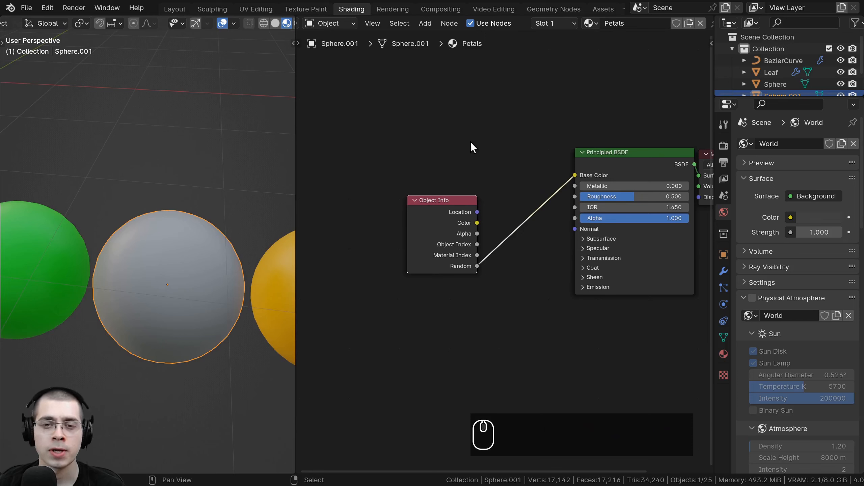
key(shift+a)
click(471, 140)
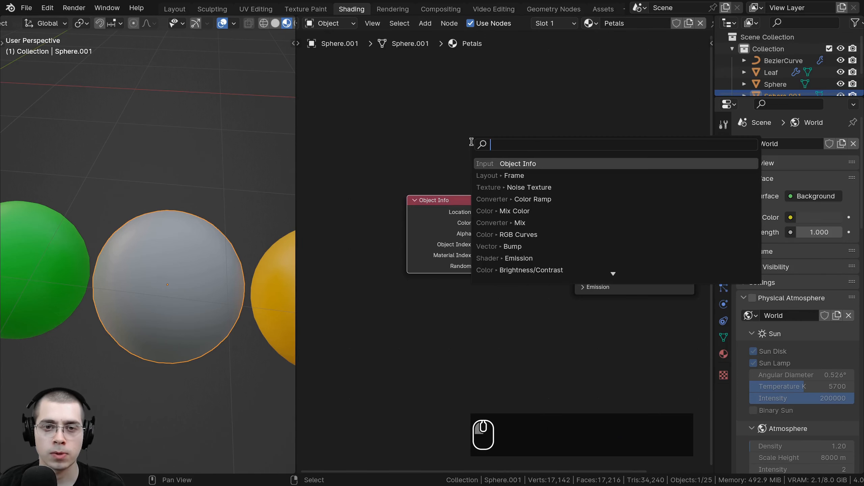
text(color)
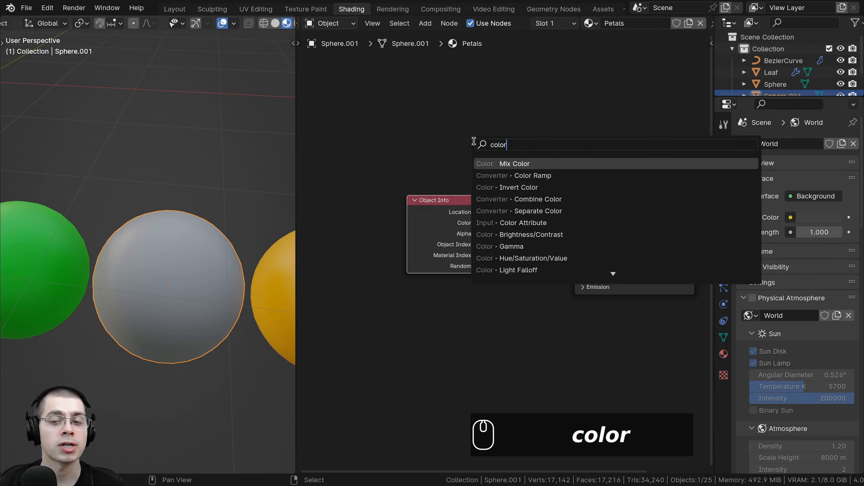
key(Down)
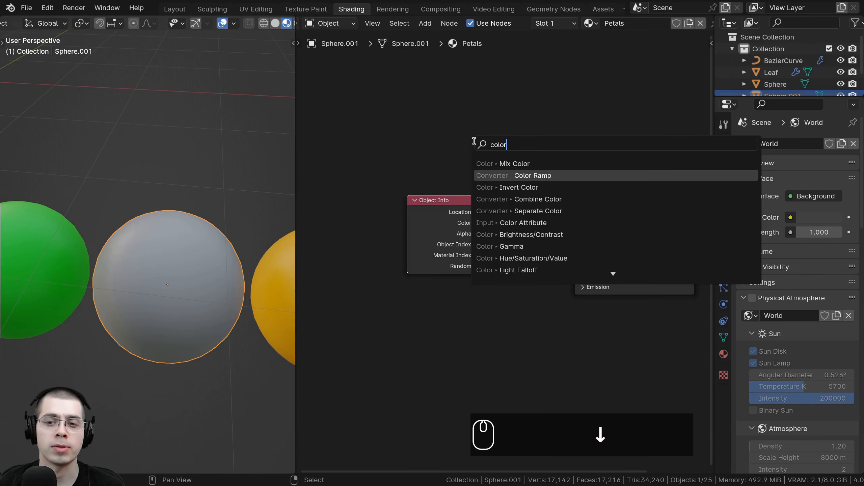
key(Return)
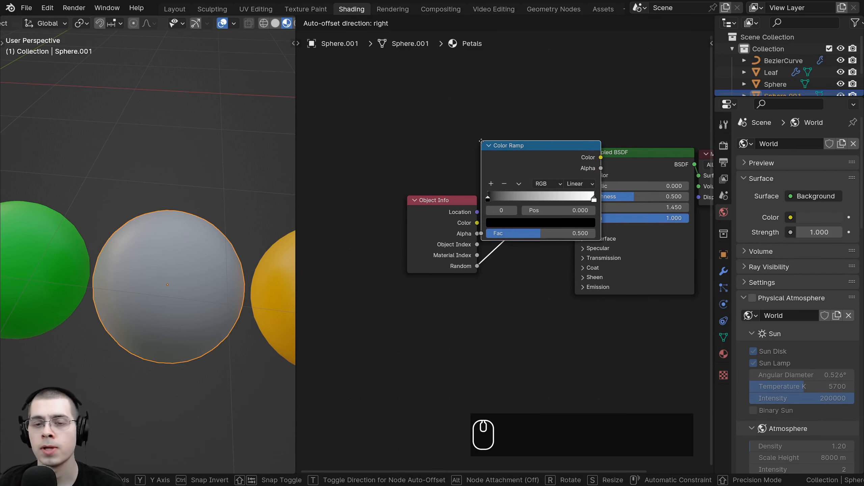
click(532, 149)
middle_drag(534, 149, 428, 136)
Arrange the Object Info, Color Ramp and Principled BSDF nodes in a compact row.
drag(459, 145, 465, 149)
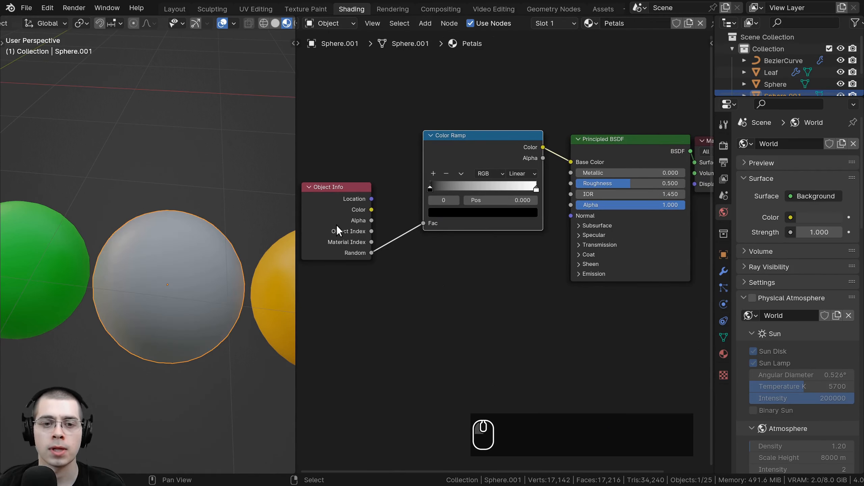
drag(347, 211, 378, 211)
click(479, 156)
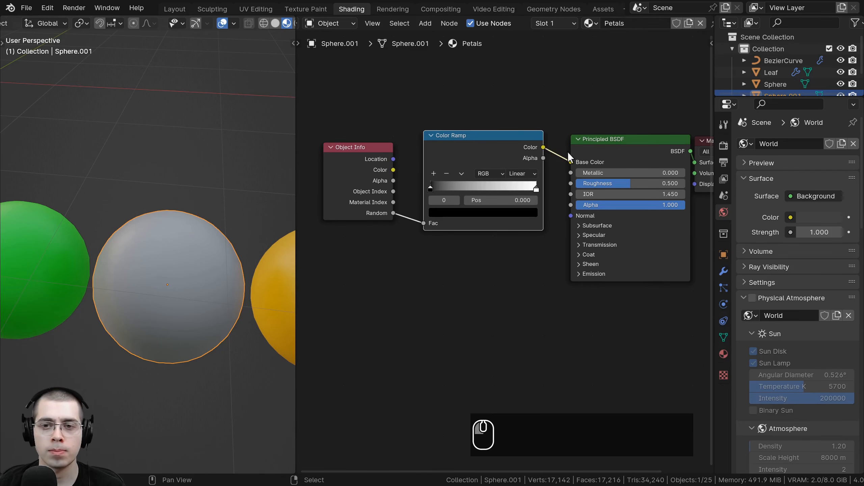
drag(595, 152, 584, 152)
scroll(391, 240, up, 2)
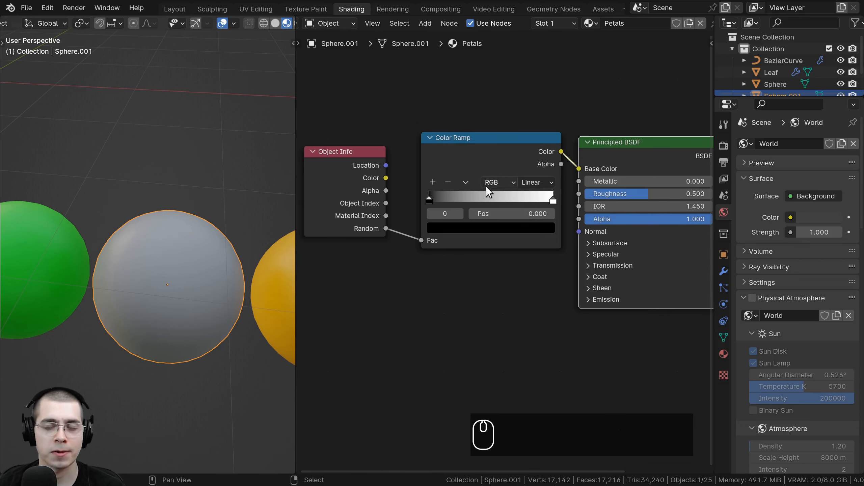
scroll(484, 197, up, 1)
Color the ramp's first stop bright red and its last stop magenta-pink.
middle_drag(143, 246, 122, 254)
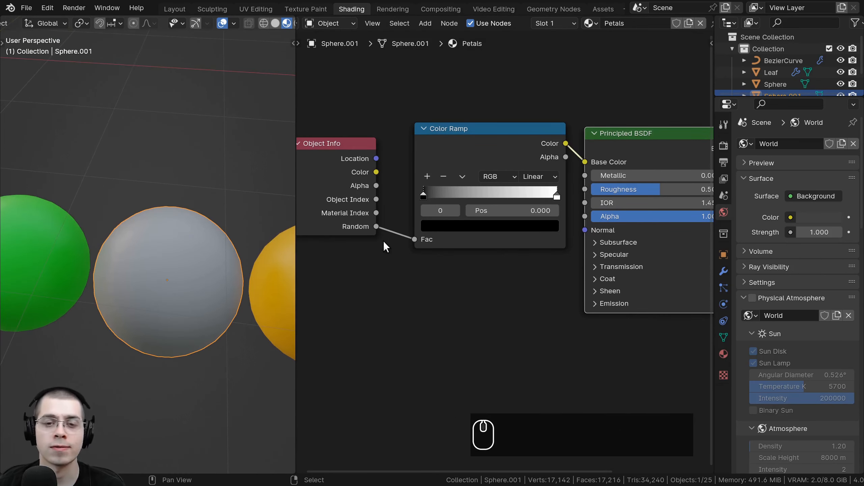
click(437, 226)
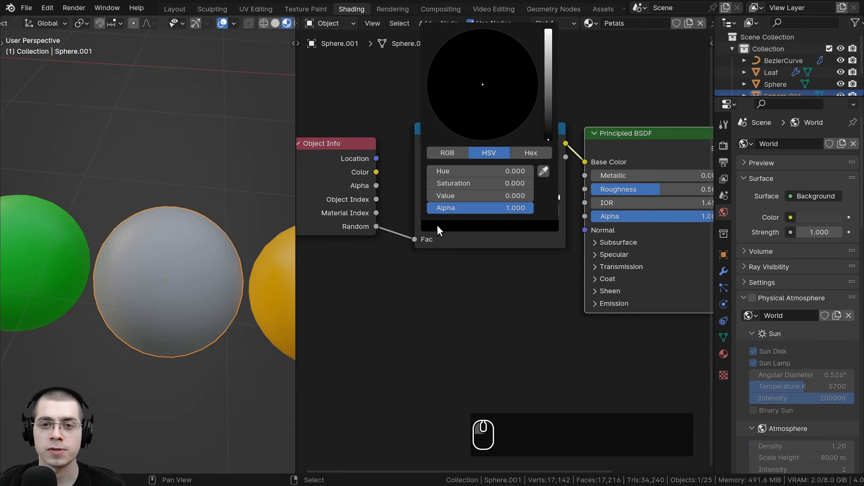
drag(548, 113, 548, 29)
drag(467, 117, 484, 141)
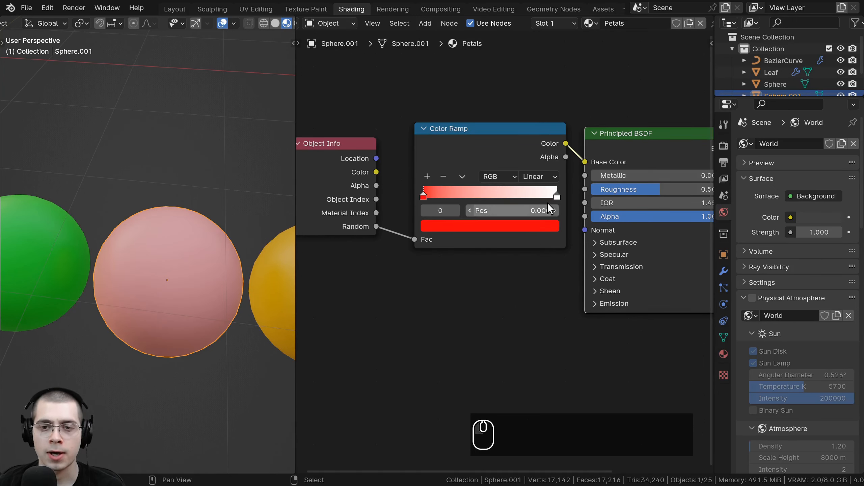
click(555, 195)
click(541, 226)
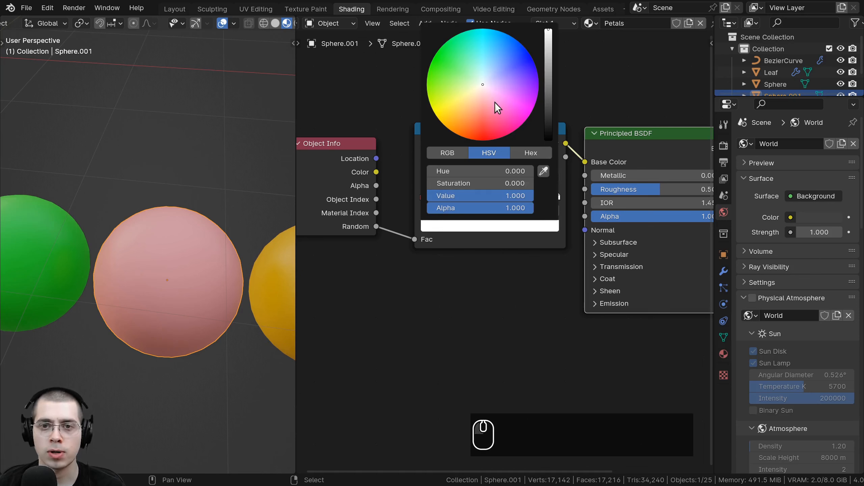
drag(495, 103, 525, 122)
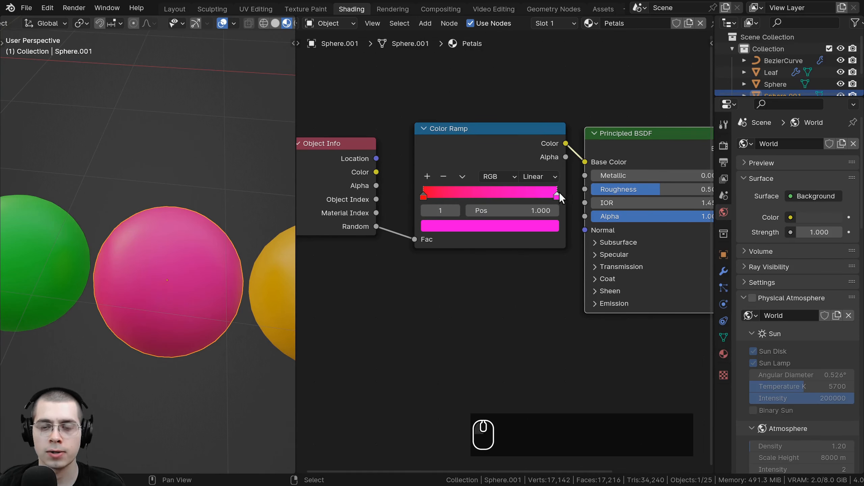
Move the magenta stop toward the red one and add four more stops spread along the rest of the ramp.
drag(558, 194, 466, 198)
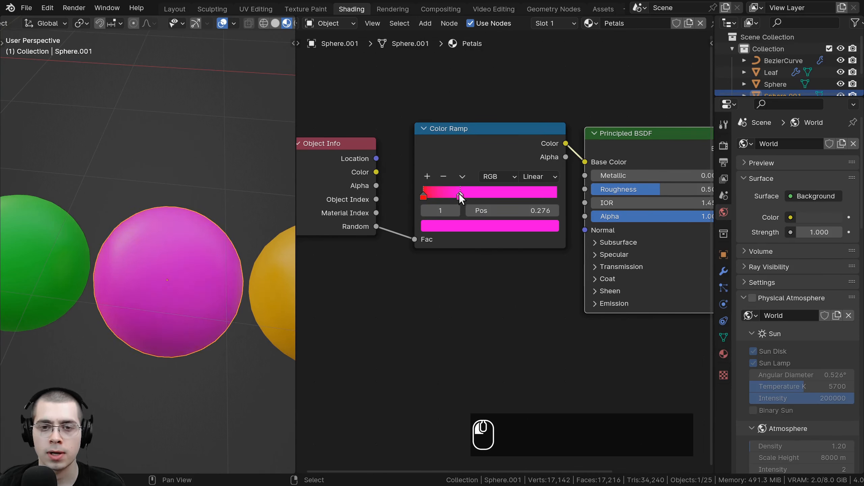
ctrl+click(489, 194)
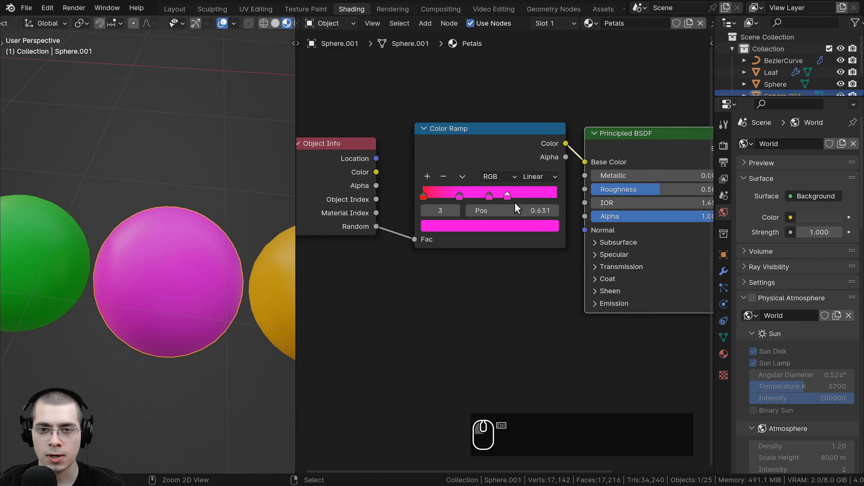
ctrl+click(545, 194)
drag(530, 195, 466, 170)
Color the ramp's third stop purple and shift the fourth stop's hue to blue-violet.
click(471, 195)
click(475, 227)
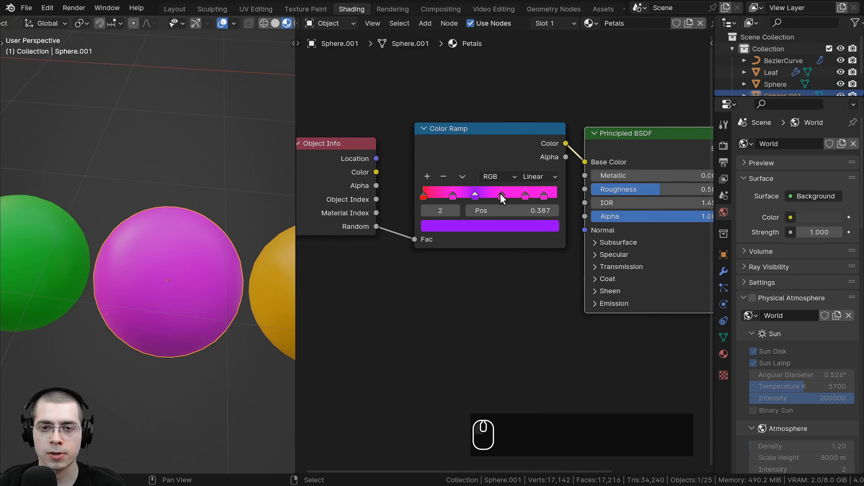
click(503, 197)
click(506, 227)
drag(486, 171, 473, 171)
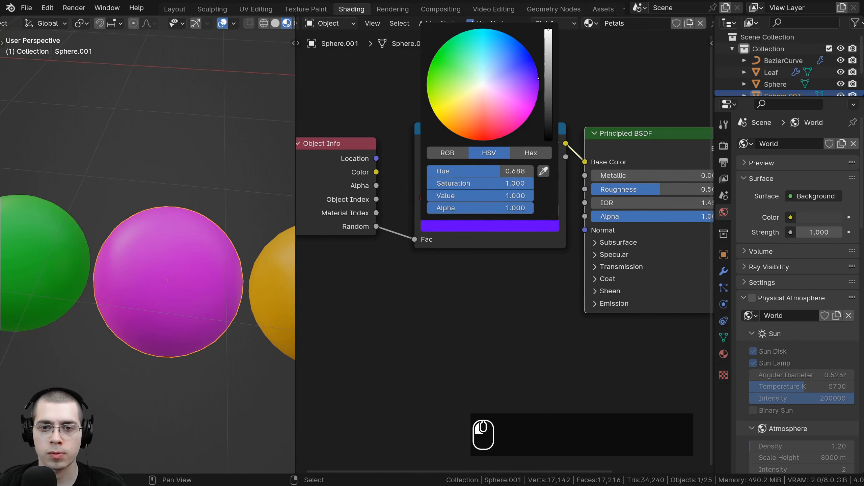
Color the ramp's fifth stop deep blue and the last stop light blue.
click(525, 193)
click(526, 224)
mouse_move(533, 89)
mouse_down()
mouse_move(535, 65)
mouse_move(518, 41)
mouse_move(500, 43)
mouse_up()
click(546, 196)
click(544, 226)
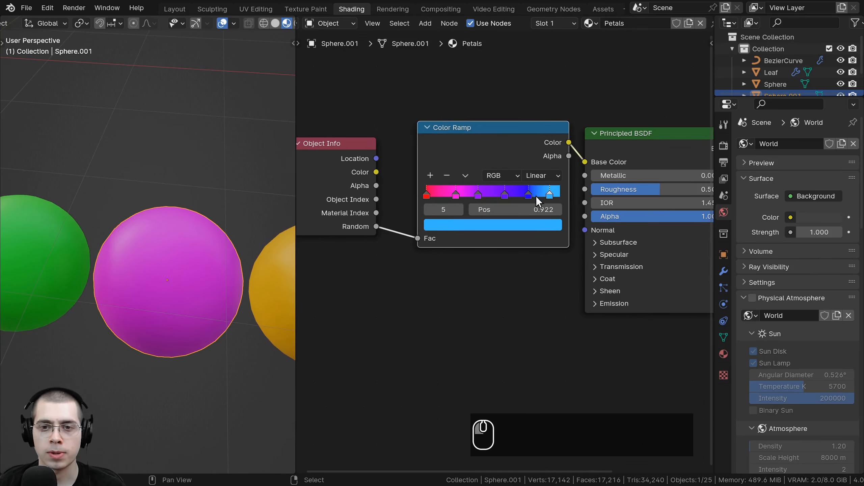
Adjust the spacing of the ramp's inner stops, placing the magenta one at 0.158, and nudge the Color Ramp and Object Info nodes.
drag(529, 195, 451, 195)
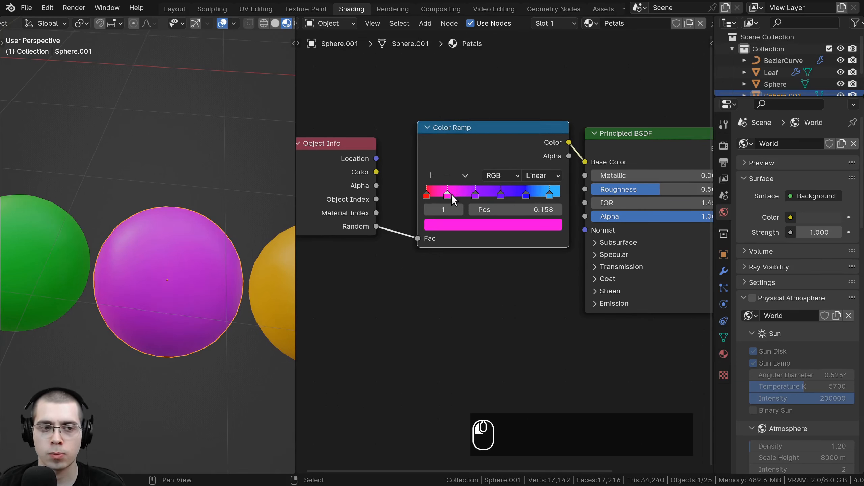
scroll(182, 272, down, 3)
middle_drag(183, 272, 177, 269)
scroll(177, 269, up, 1)
drag(456, 165, 467, 165)
drag(347, 170, 349, 170)
Duplicate the Petals sphere several times in a stack to preview the color ramp's random colors.
key(shift+d)
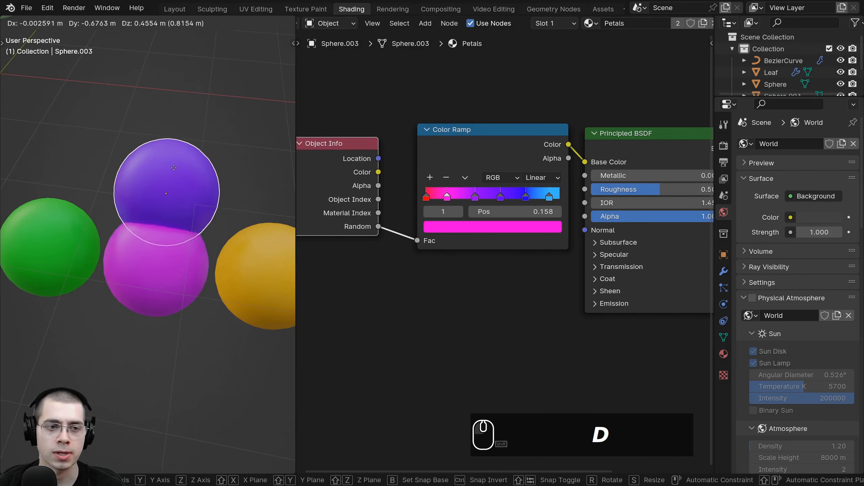
click(174, 165)
key(shift+d)
click(177, 140)
key(shift+d)
click(180, 116)
key(shift+d)
click(190, 85)
key(shift+d)
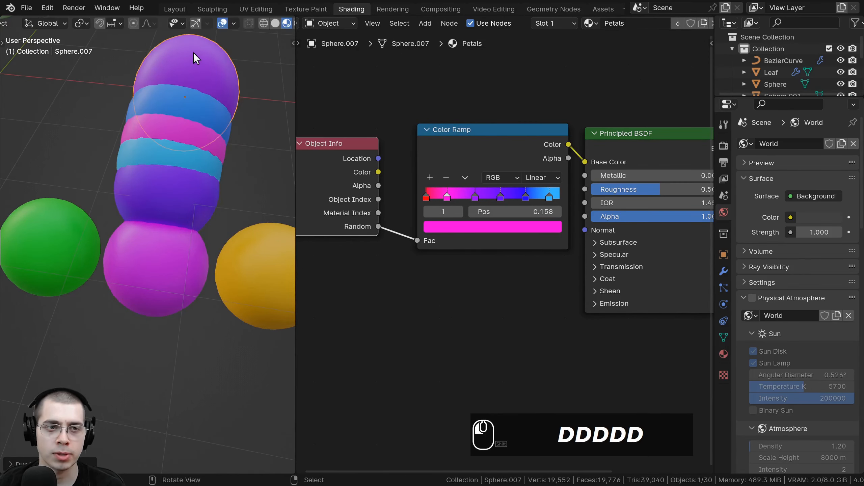
click(193, 52)
key(shift+d)
Undo the test duplicates of the colored Petals sphere.
key(ctrl+z)
key(ctrl+z)
key(ctrl+z)
key(ctrl+z)
key(ctrl+z)
key(ctrl+z)
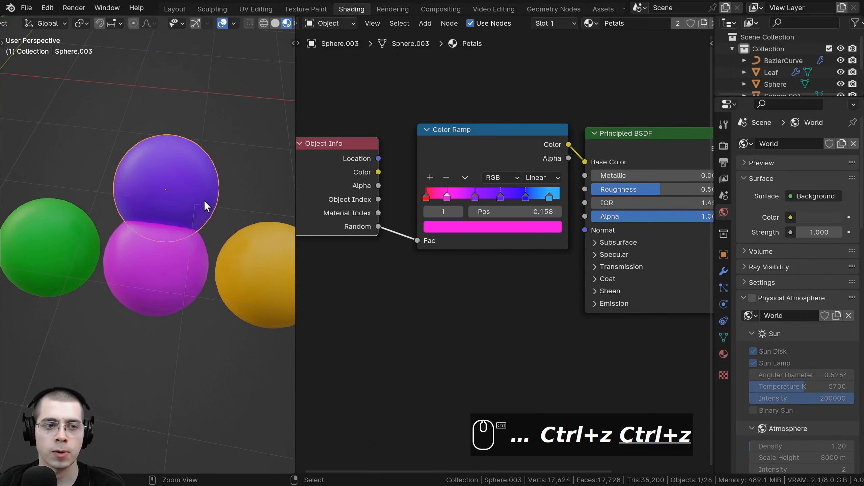
Move the Object Info node closer to the Color Ramp and bring the orange sphere and leaf into view.
click(495, 197)
scroll(354, 190, down, 2)
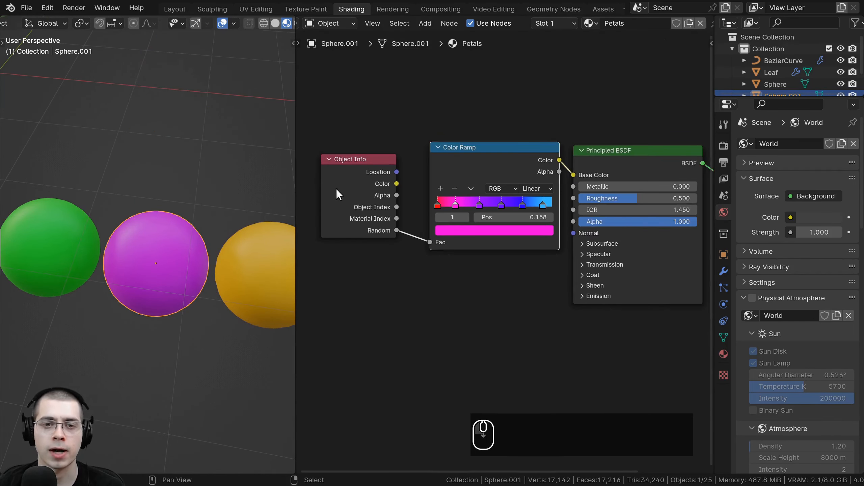
drag(337, 191, 346, 190)
shift+middle_drag(228, 266, 208, 306)
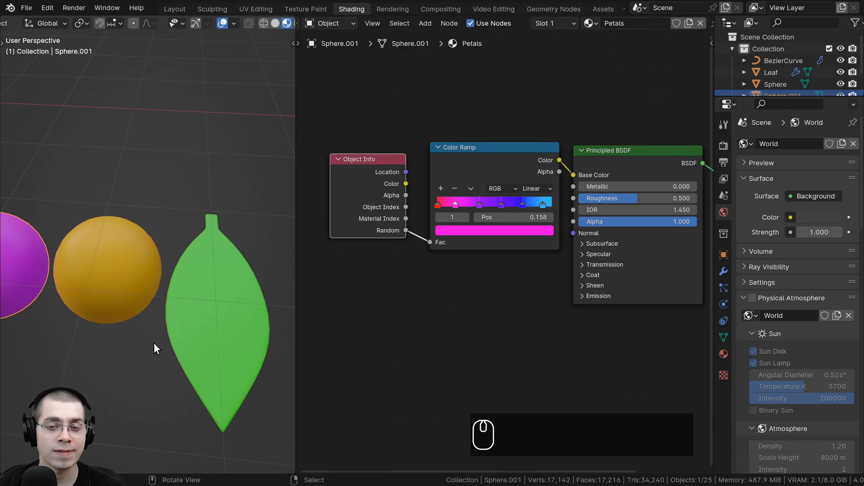
Add an Object Info node to the leaf's material and connect its Random output to the Principled BSDF's Base Color.
shift+middle_drag(202, 332, 180, 290)
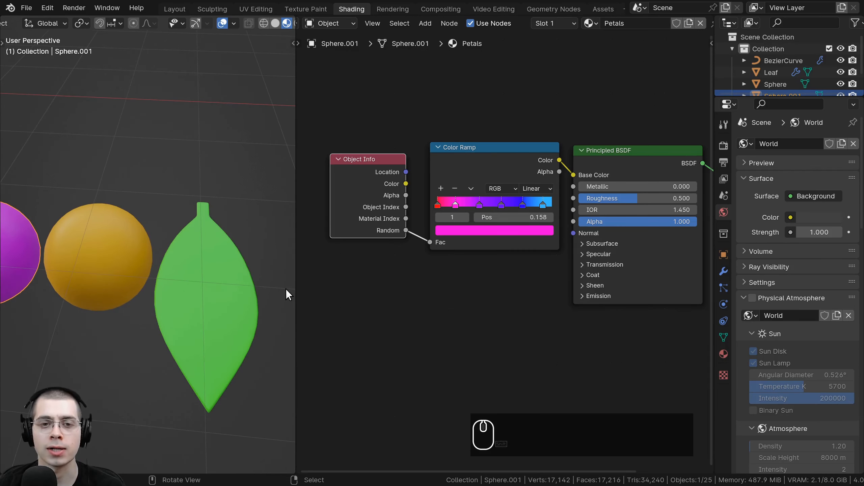
click(233, 282)
middle_drag(405, 157, 468, 155)
key(shift+a)
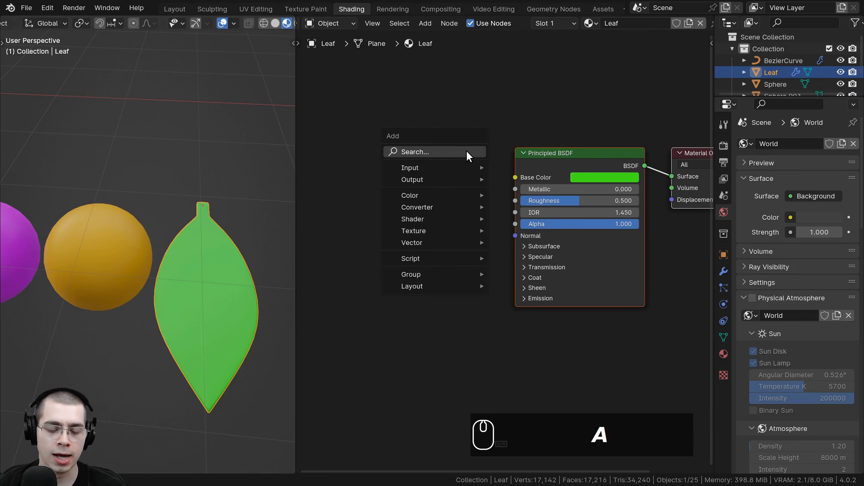
text(obje)
key(Return)
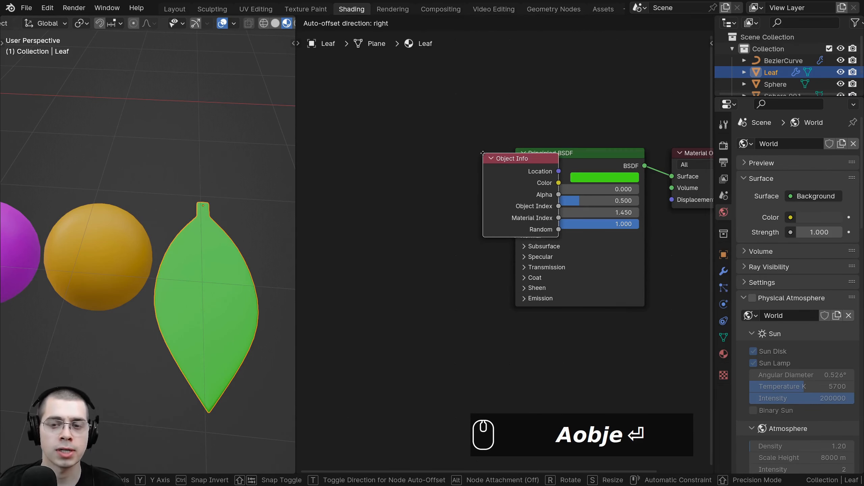
click(326, 173)
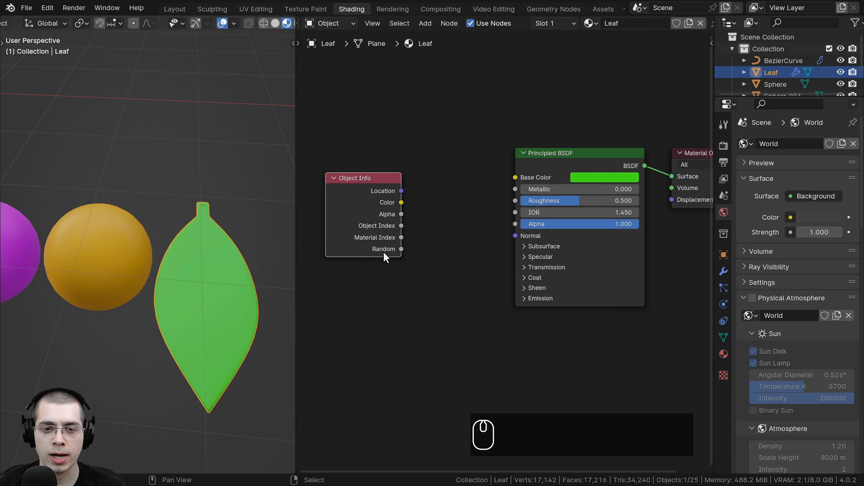
drag(401, 249, 516, 176)
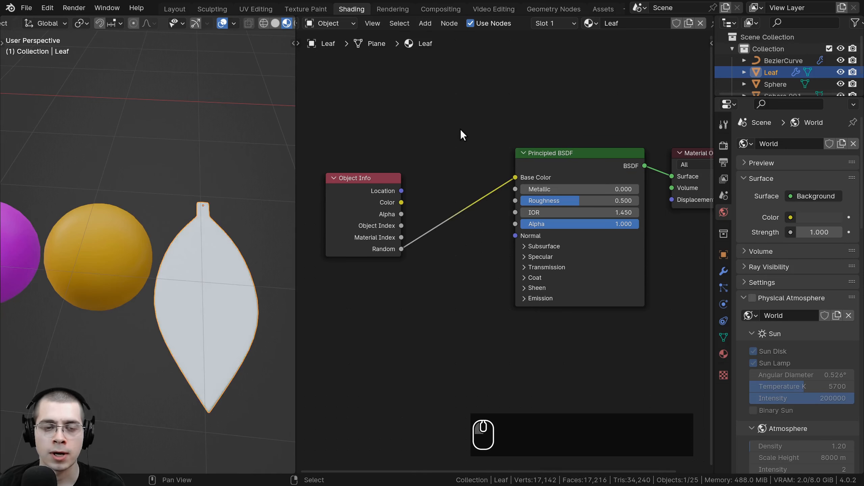
Insert a Color Ramp node on the link between Object Info's Random output and the Base Color.
key(shift+a)
click(459, 129)
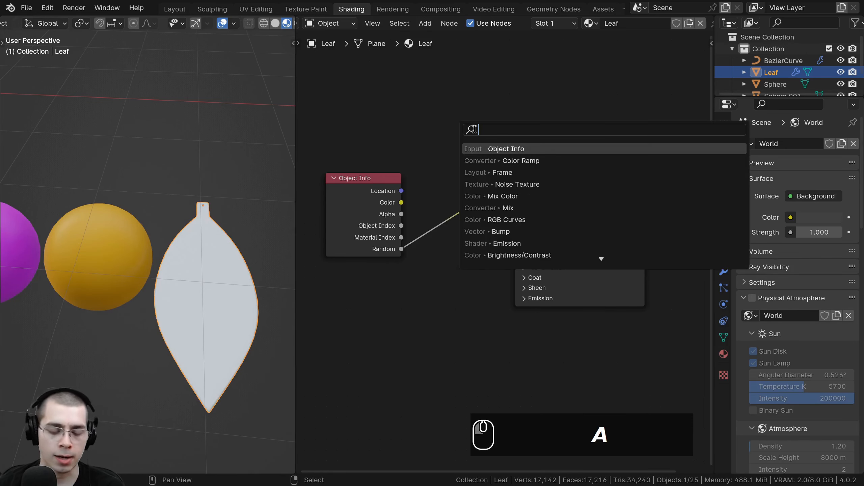
text(color)
key(Down)
key(Return)
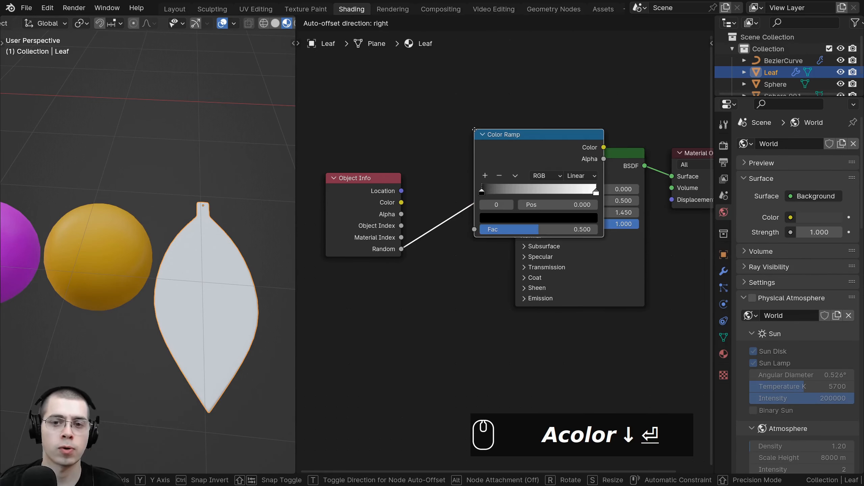
click(508, 166)
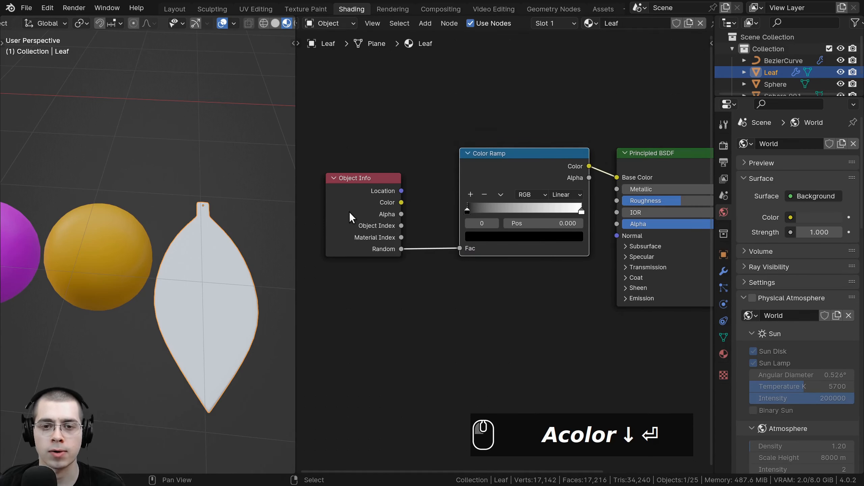
Set the ramp's first stop to dark green (hue 0.334, saturation 1, value 0.445) and its last stop to yellow-green (hue 0.264, value 0.890).
scroll(421, 214, up, 1)
click(435, 244)
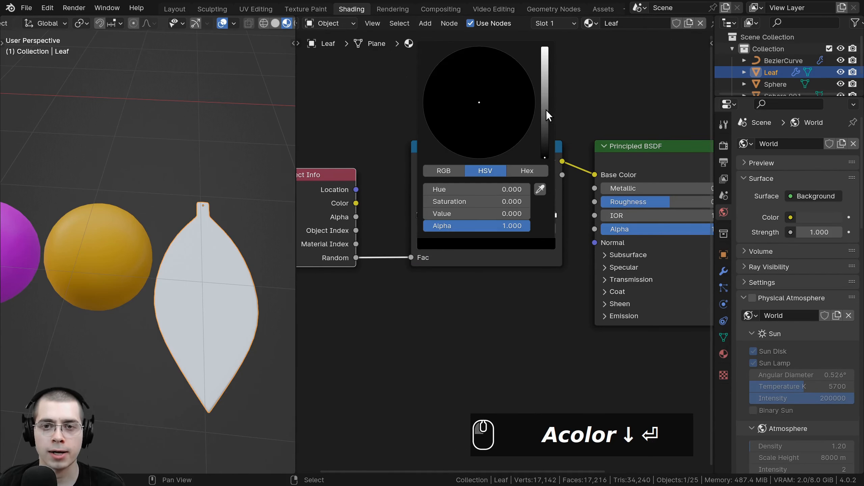
drag(546, 110, 545, 80)
drag(480, 93, 431, 70)
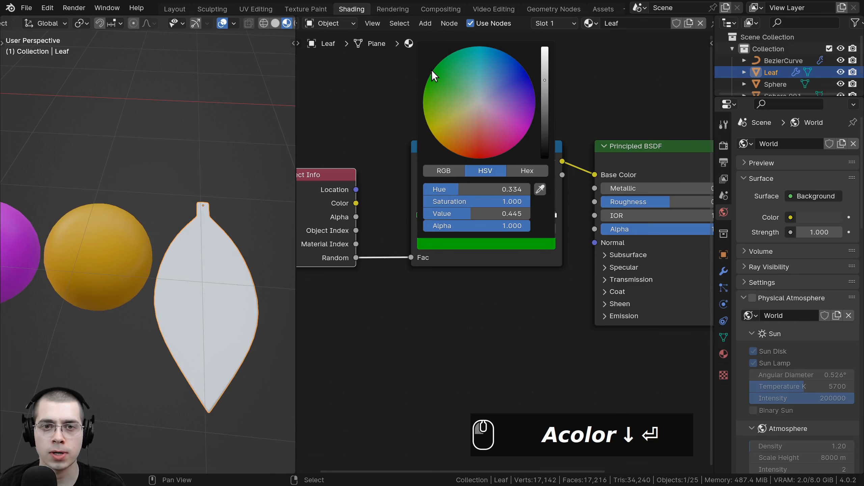
scroll(431, 70, down, 1)
click(553, 214)
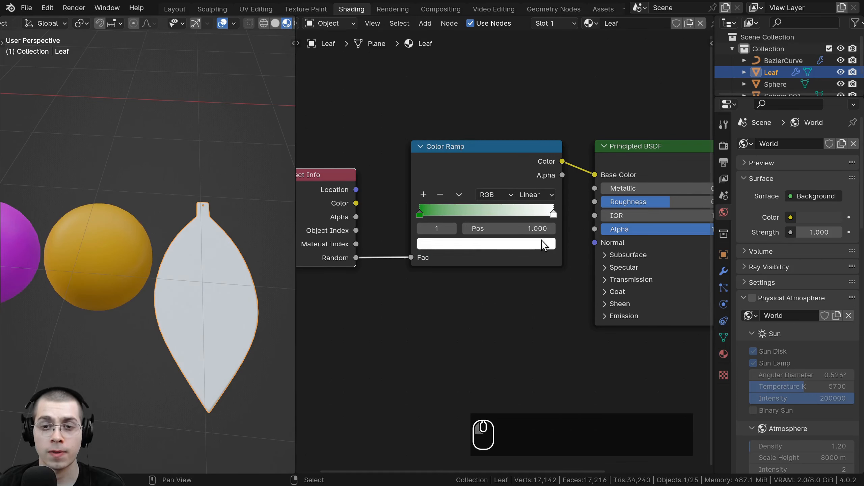
click(541, 241)
drag(511, 81, 424, 109)
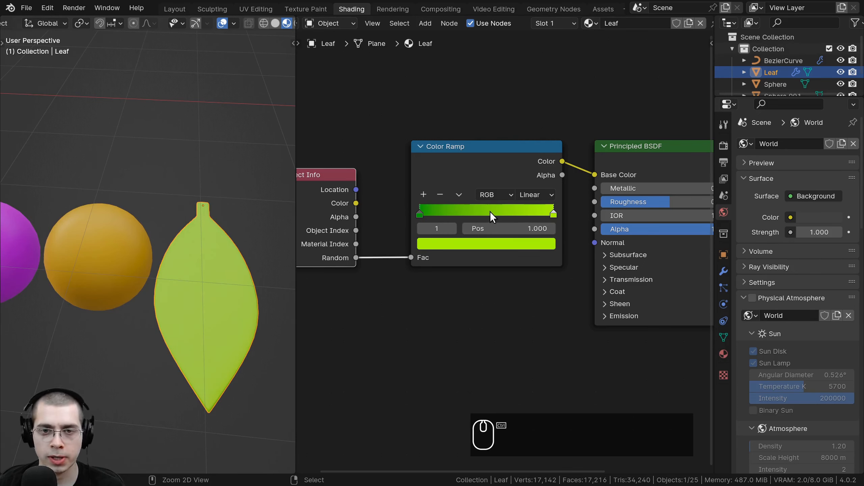
Add a bright green middle stop to the leaf's color ramp at position 0.530.
click(483, 245)
drag(545, 62, 543, 45)
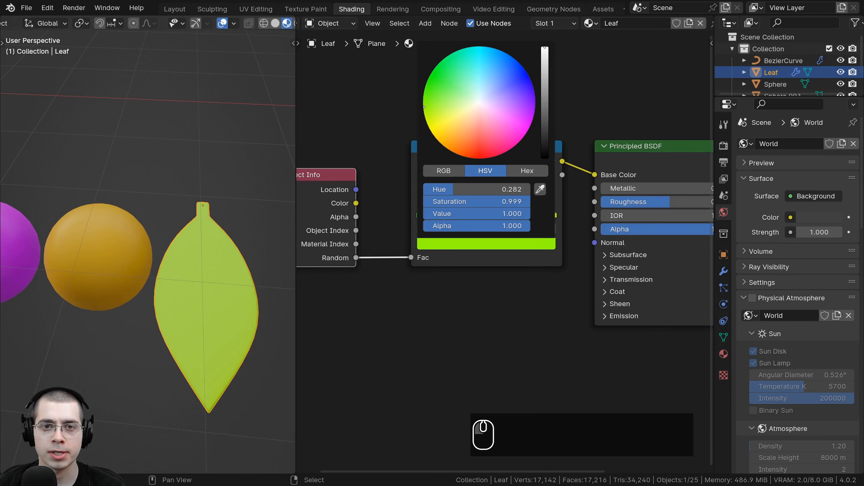
drag(428, 102, 428, 78)
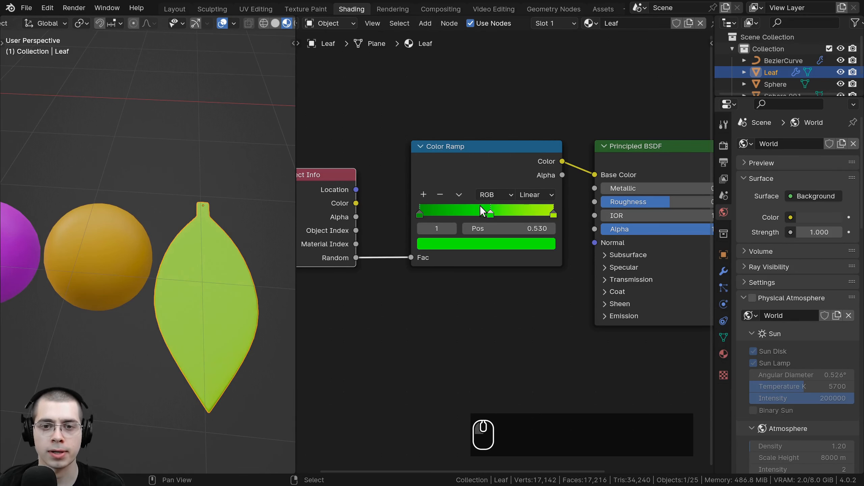
Darken the green of the ramp's first stop and shift the last stop's yellow-green slightly toward green.
click(450, 215)
click(441, 241)
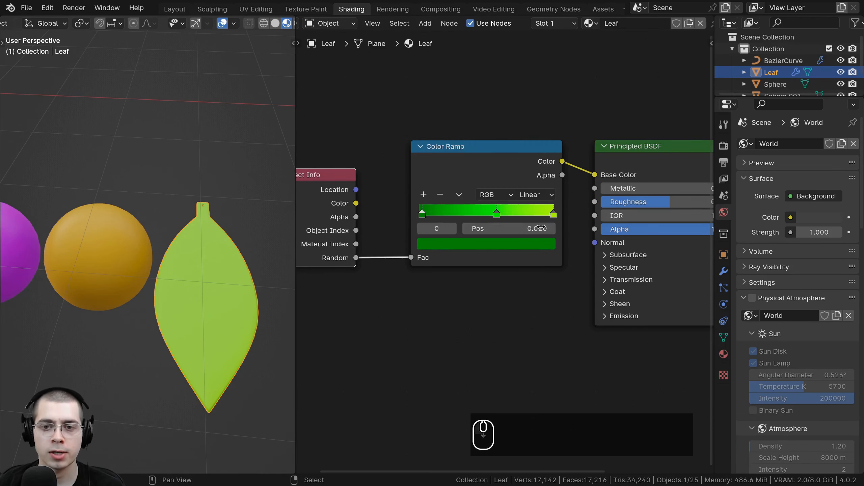
click(553, 214)
click(533, 243)
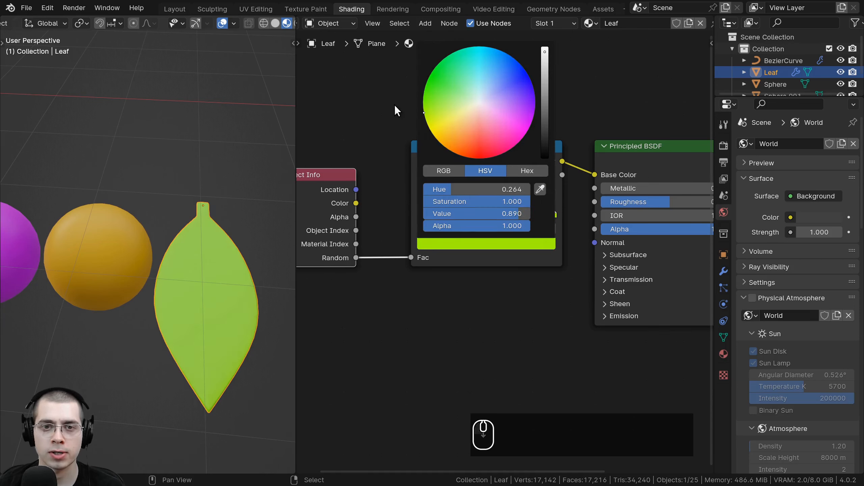
click(421, 109)
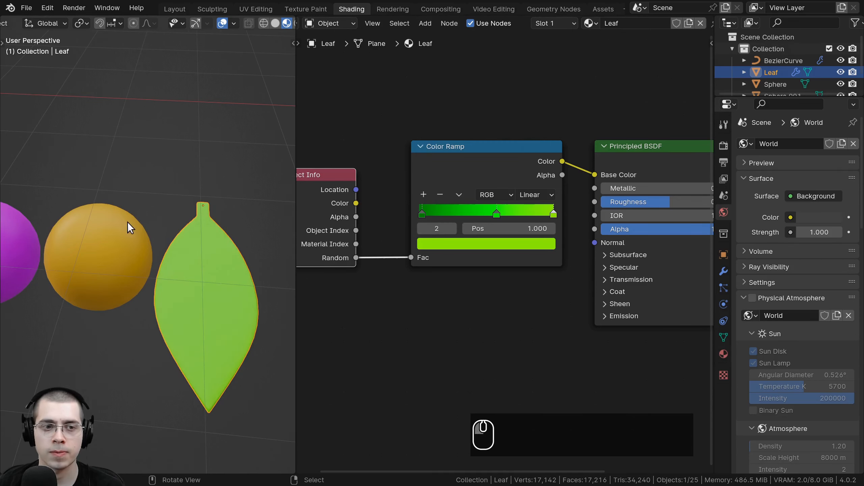
Duplicate the leaf six times in a stack to preview the ramp's random greens.
scroll(133, 223, down, 2)
key(shift+d)
click(196, 185)
key(shift+d)
click(213, 147)
key(shift+d)
click(219, 130)
key(shift+d)
click(224, 111)
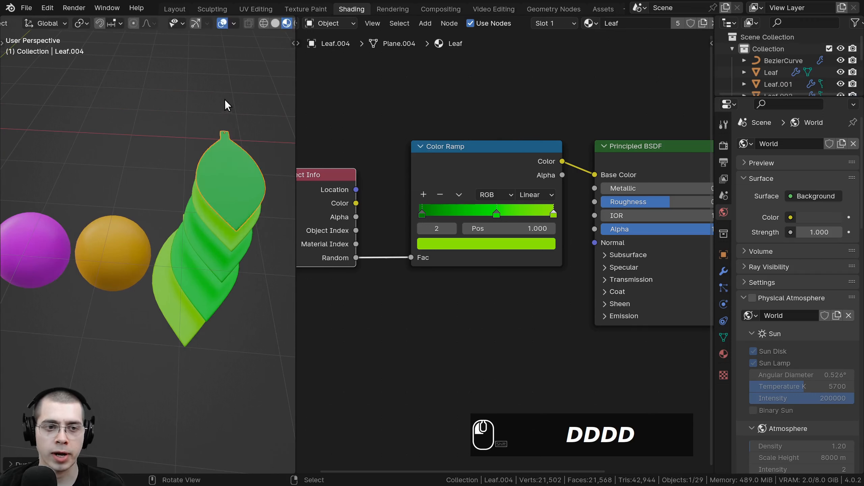
key(shift+d)
click(229, 85)
key(shift+d)
middle_drag(204, 297, 229, 297)
scroll(227, 291, up, 2)
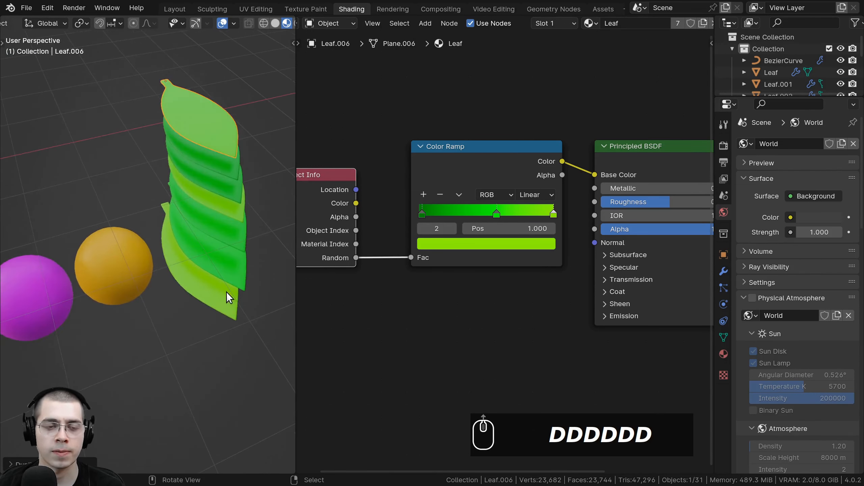
middle_drag(199, 183, 128, 194)
middle_drag(128, 194, 166, 199)
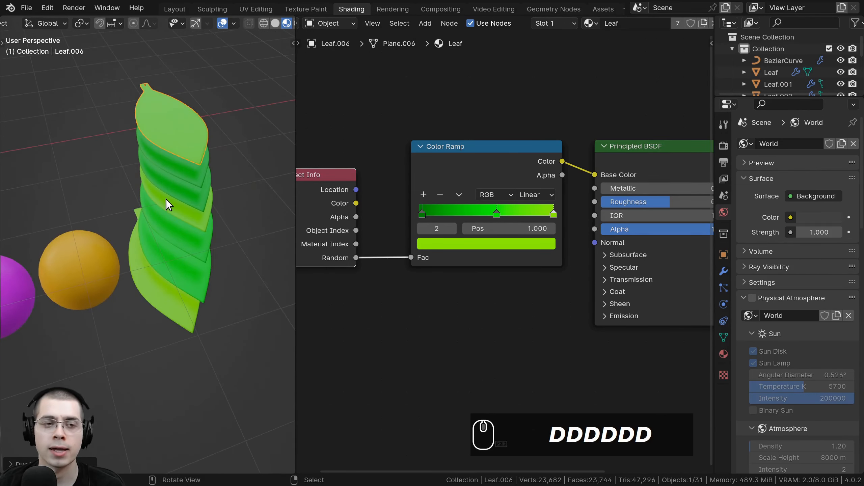
Undo the test duplicates of the leaf.
key(ctrl+z)
key(ctrl+z)
key(ctrl+z)
key(ctrl+z)
key(ctrl+z)
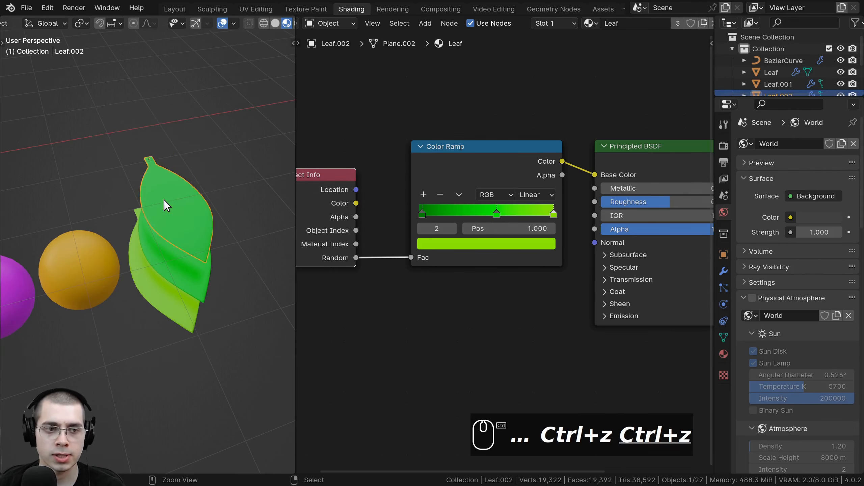
key(ctrl+z)
Deselect everything and examine the random leaf colors on the whole flower.
scroll(164, 200, down, 4)
shift+middle_drag(113, 271, 201, 201)
key(a)
scroll(186, 225, up, 3)
shift+middle_drag(201, 201, 159, 245)
shift+middle_drag(159, 245, 137, 237)
scroll(157, 192, up, 3)
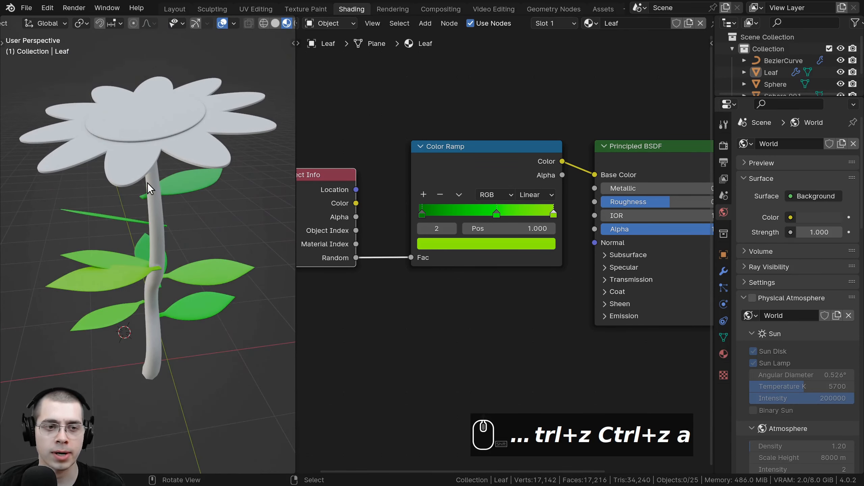
middle_drag(147, 183, 169, 264)
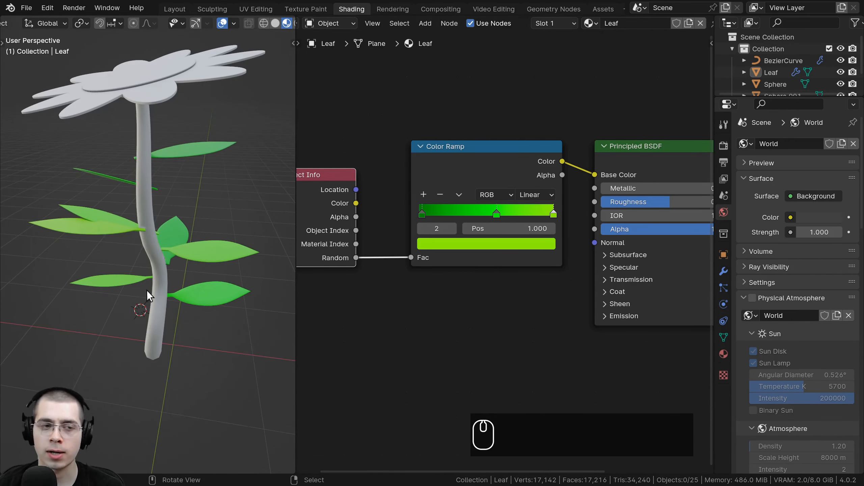
Select the flower's Bezier curve, switch to the Geometry Nodes workspace and save the file.
click(140, 215)
middle_drag(138, 213, 133, 239)
key(a)
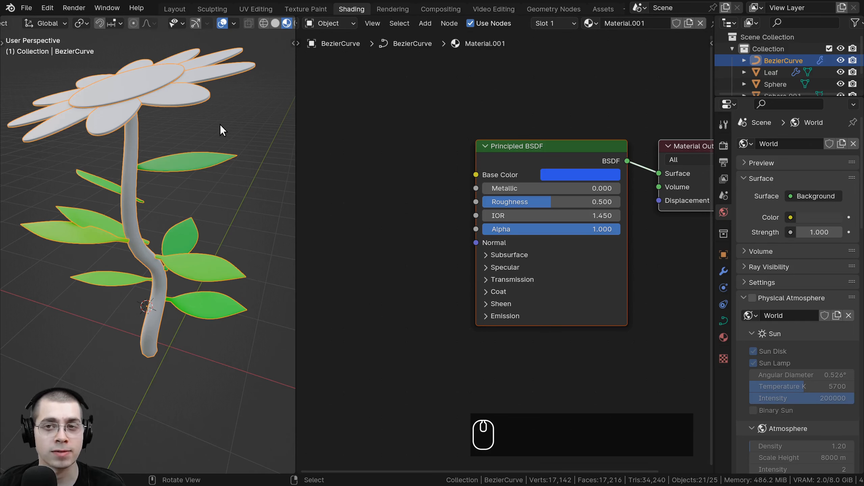
click(559, 11)
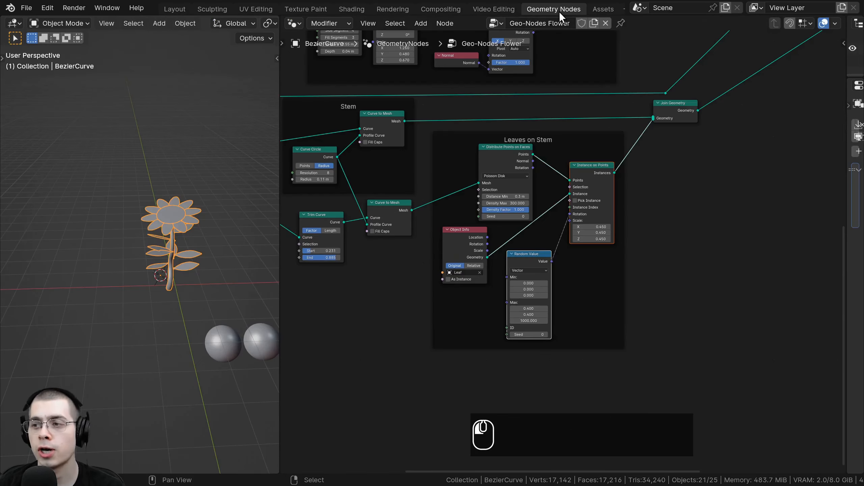
scroll(370, 182, down, 1)
key(ctrl+s)
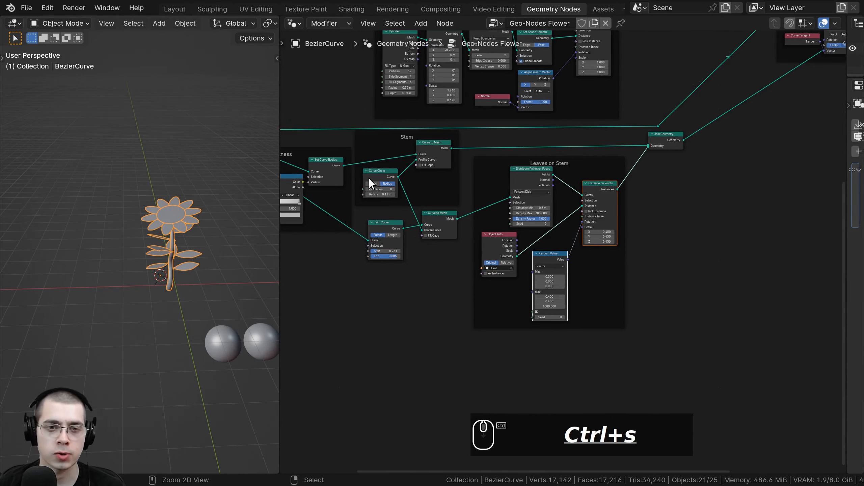
Add a Set Material node to the Geo-Nodes Flower tree beside the Flower Center frame.
middle_drag(372, 197, 415, 303)
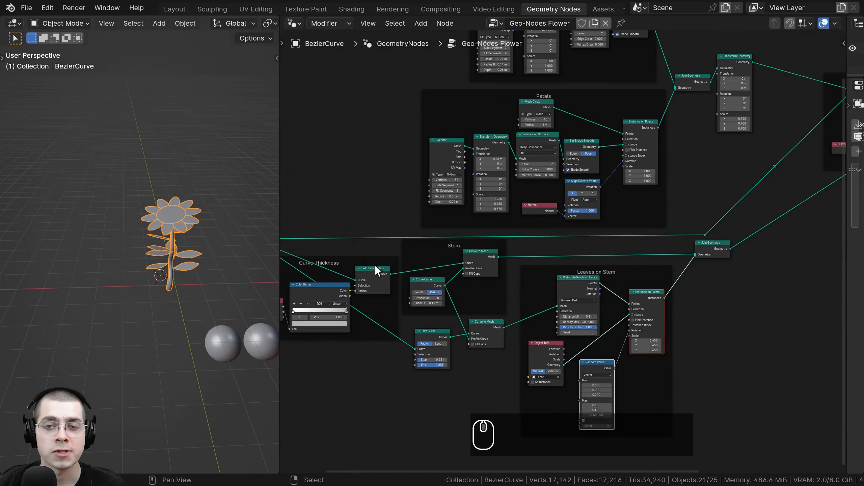
scroll(370, 221, down, 2)
middle_drag(370, 221, 389, 259)
middle_drag(370, 206, 395, 247)
scroll(395, 247, up, 1)
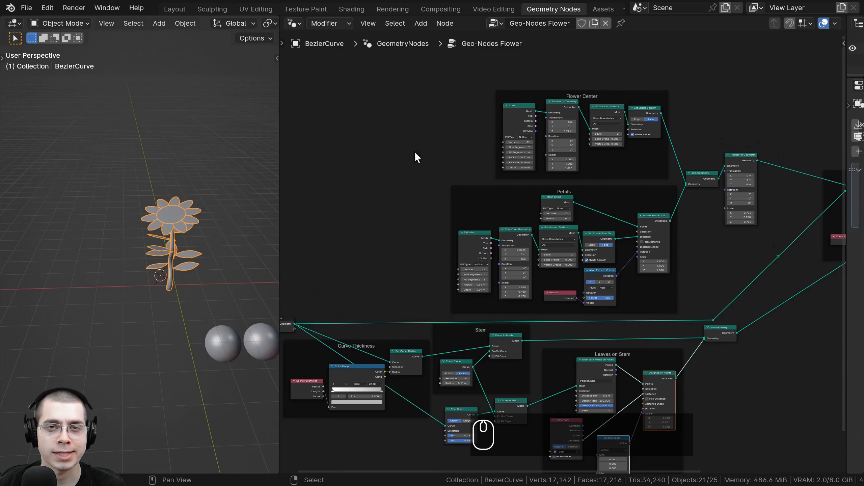
middle_drag(392, 184, 401, 186)
key(shift+a)
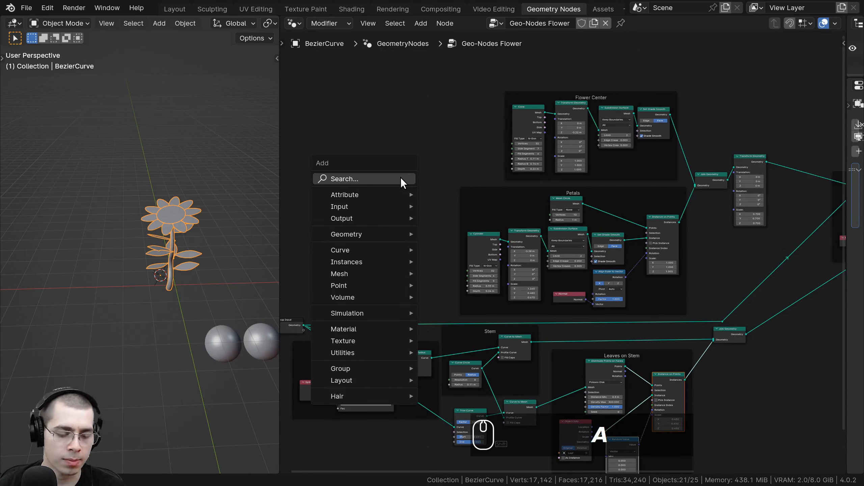
text(set mat)
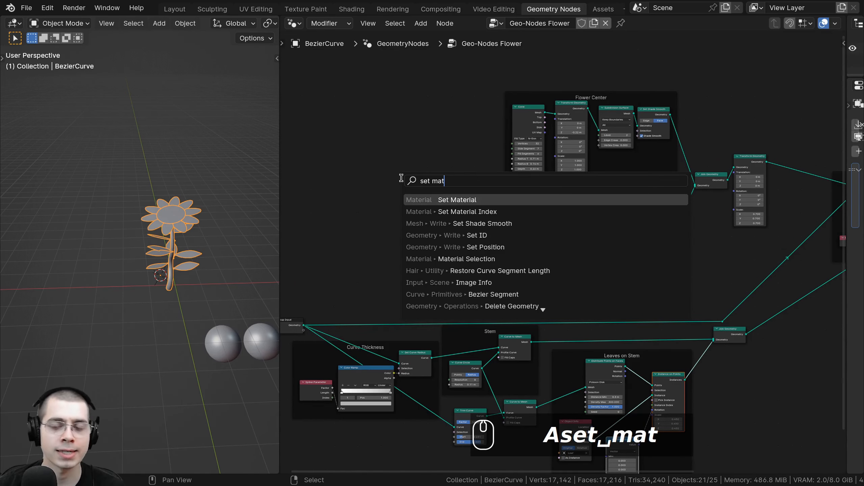
key(Return)
click(430, 131)
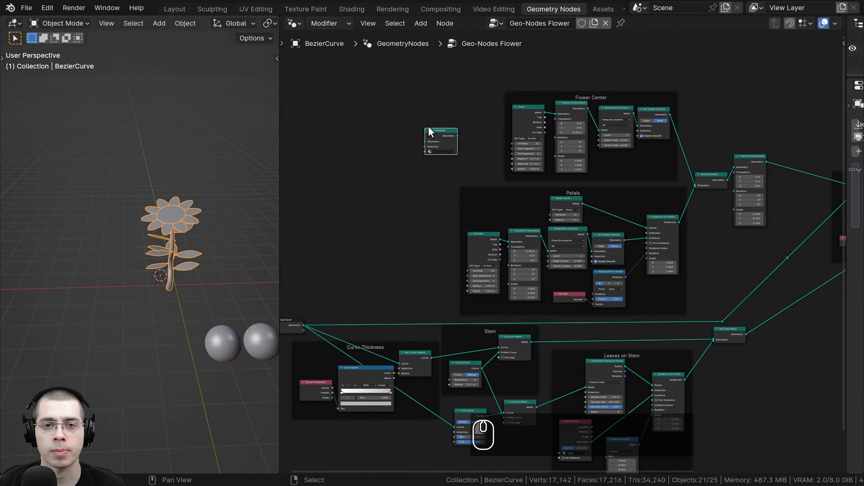
Move the Set Material node directly above the Flower Center frame.
middle_drag(445, 148, 382, 226)
scroll(394, 192, up, 4)
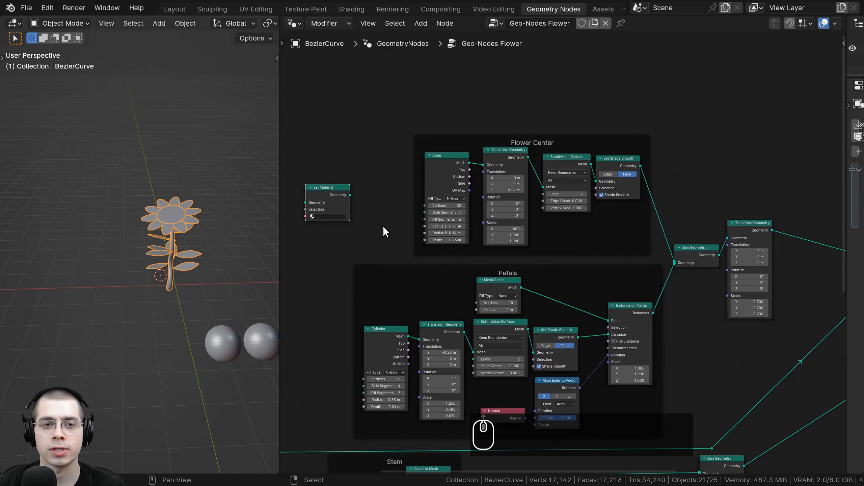
key(g)
click(558, 115)
Switch the viewport to Material Preview shading and deselect everything, with the flower framed closely.
key(z)
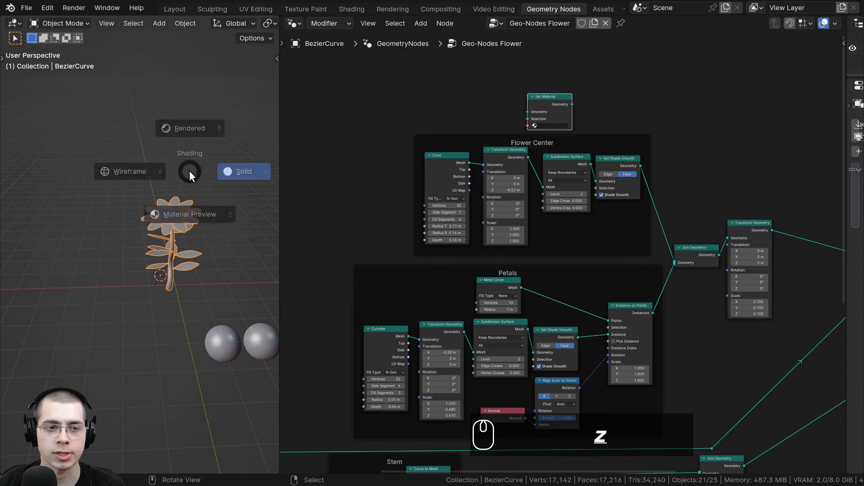
key(z)
scroll(189, 218, up, 1)
shift+middle_drag(189, 218, 144, 181)
scroll(168, 228, up, 3)
scroll(134, 191, up, 1)
key(alt+a)
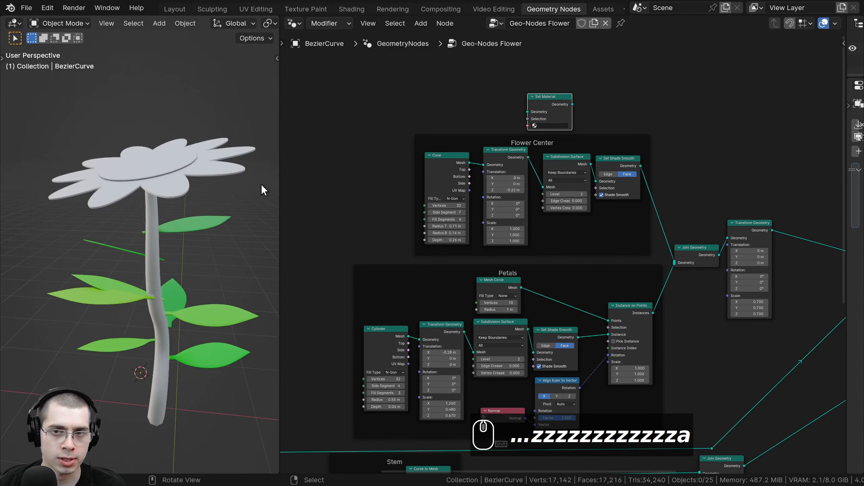
Insert the Set Material node after Set Shade Smooth in the Flower Center frame, feeding the Join Geometry node.
scroll(535, 174, down, 1)
middle_drag(537, 173, 441, 176)
scroll(446, 258, up, 4)
scroll(471, 208, up, 1)
click(441, 177)
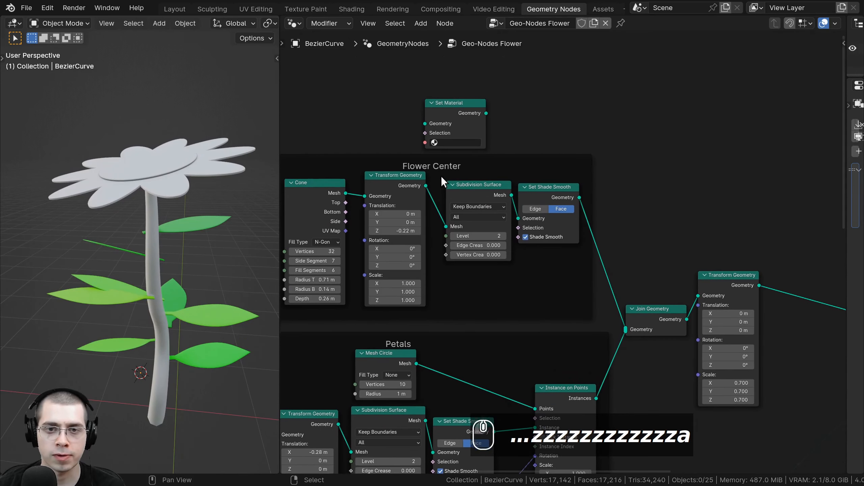
middle_drag(495, 167, 480, 160)
drag(442, 104, 581, 202)
drag(579, 246, 573, 185)
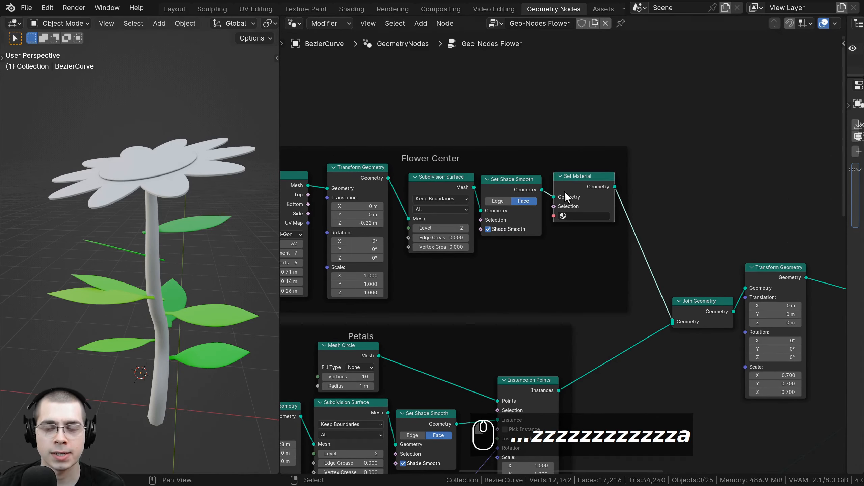
Assign the Center material in the Flower Center's Set Material node and view the flower head.
middle_drag(570, 218, 567, 218)
scroll(572, 216, up, 2)
click(568, 202)
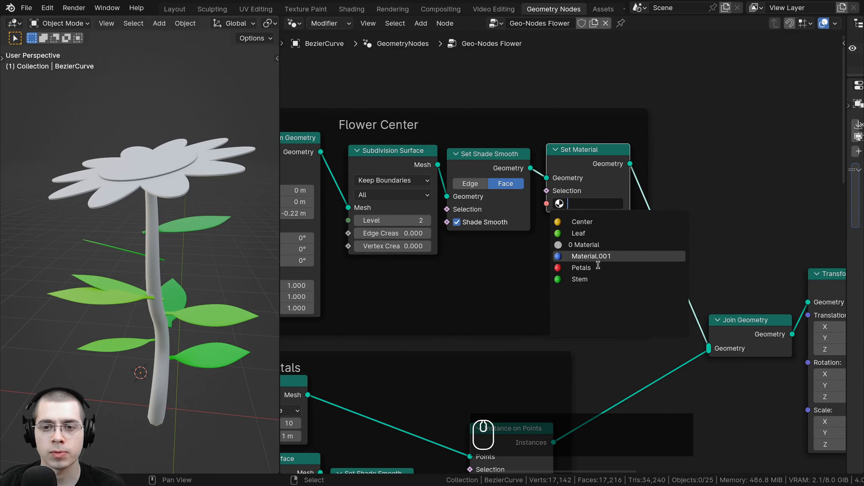
click(589, 223)
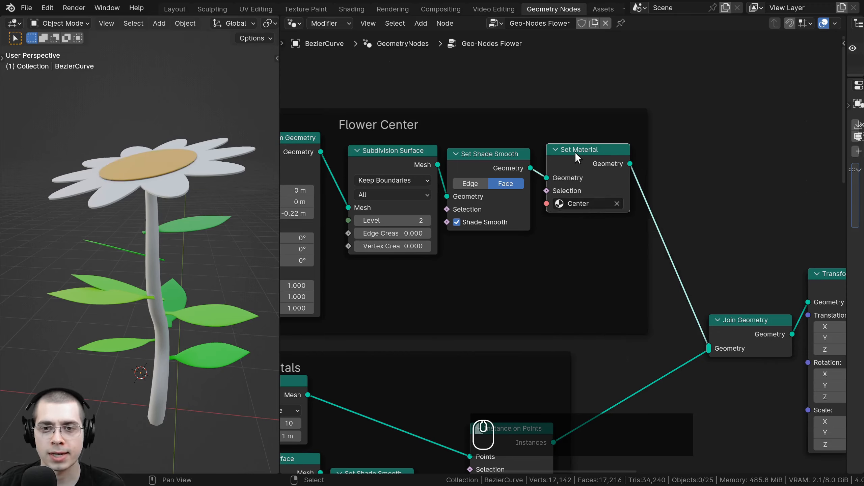
drag(574, 152, 573, 153)
middle_drag(198, 229, 121, 295)
scroll(122, 295, up, 3)
scroll(122, 295, down, 3)
middle_drag(207, 245, 246, 225)
scroll(594, 247, down, 3)
middle_drag(594, 247, 560, 173)
key(shift+a)
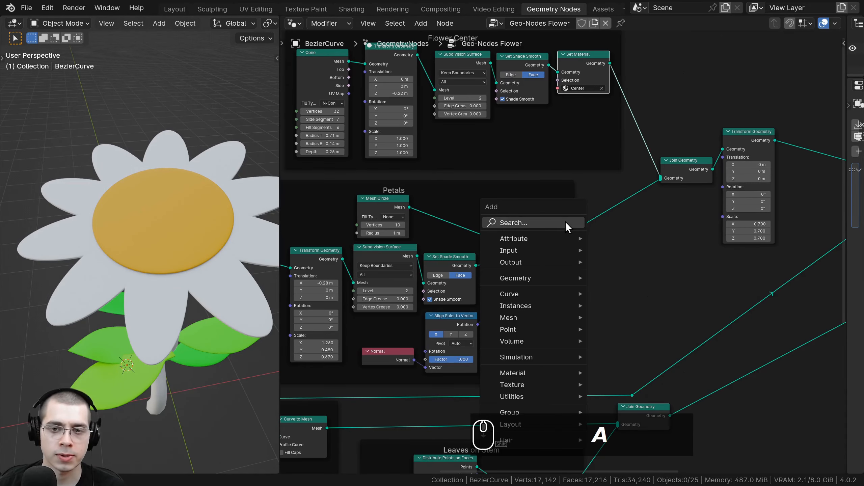
click(567, 223)
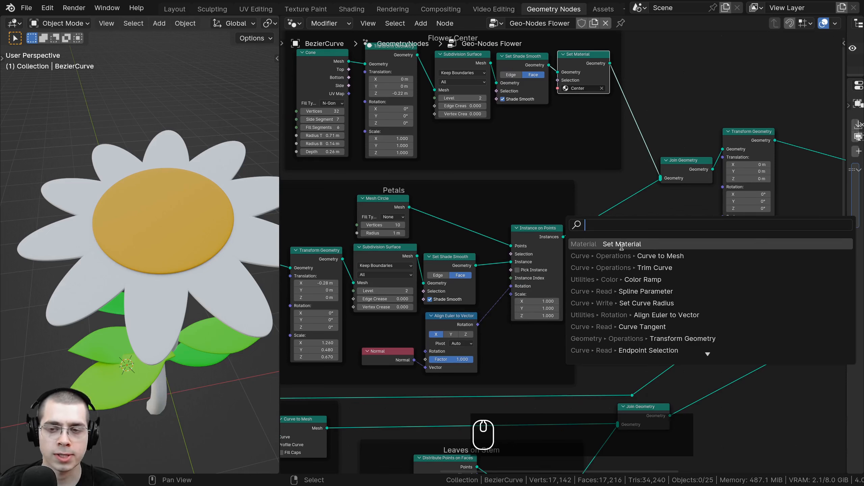
key(Escape)
Add a Set Material node between Instance on Points and Join Geometry, inside the Petals frame.
key(shift+a)
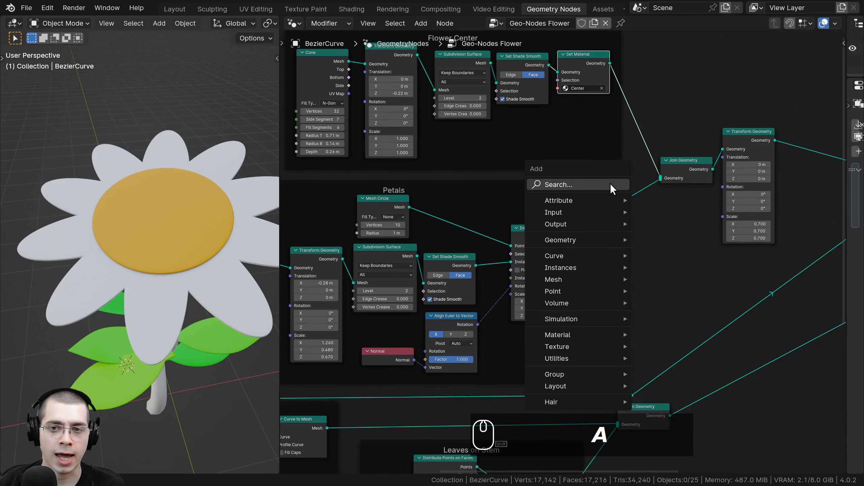
click(567, 185)
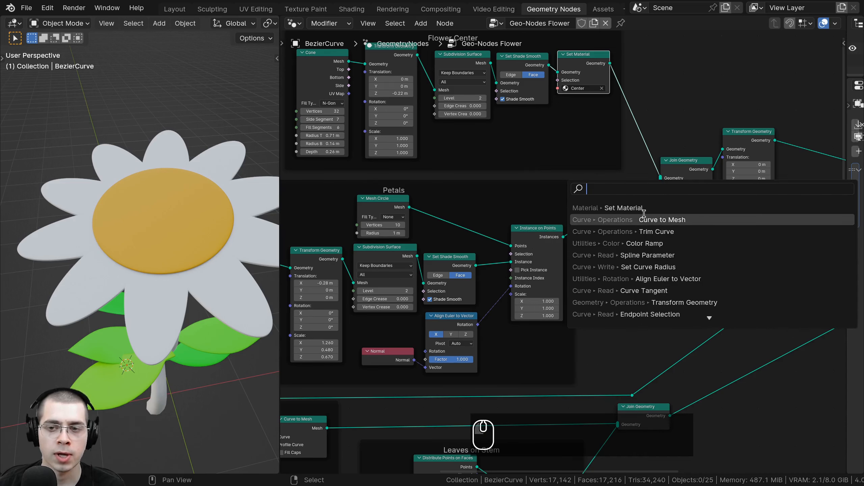
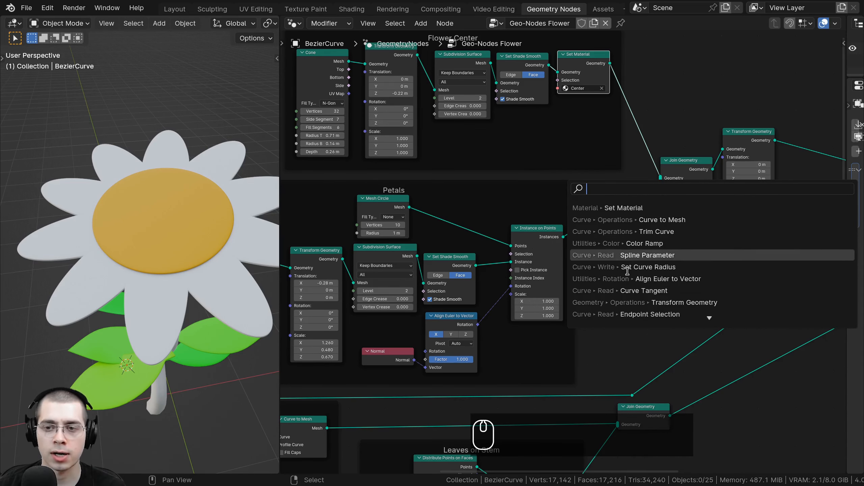
click(607, 209)
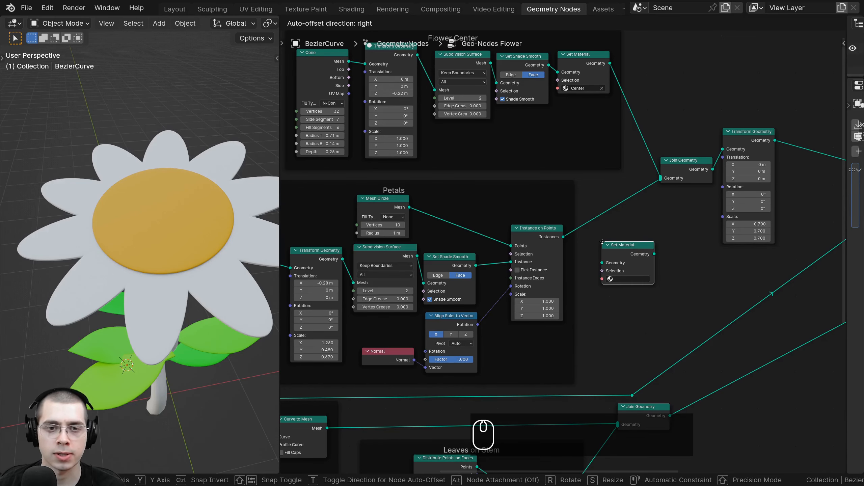
click(603, 242)
scroll(620, 249, up, 2)
key(g)
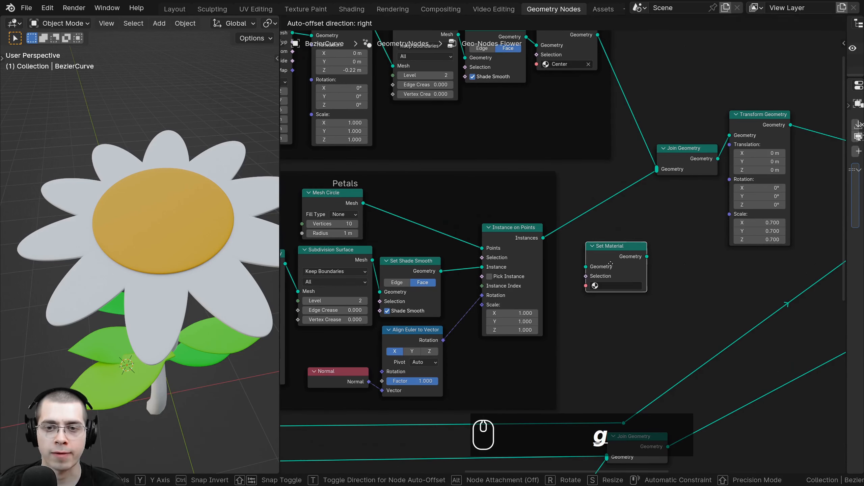
click(541, 213)
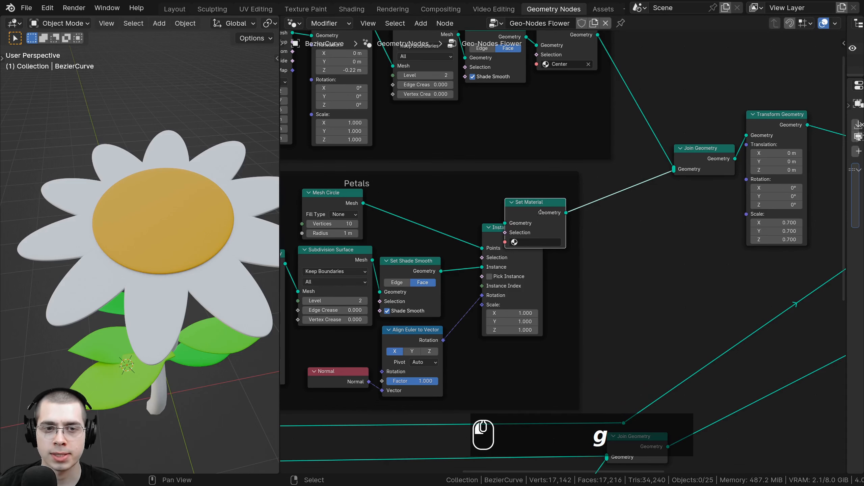
drag(540, 213, 590, 242)
Assign the Petals material in the Petals frame's Set Material node.
middle_drag(578, 267, 564, 243)
scroll(564, 244, up, 3)
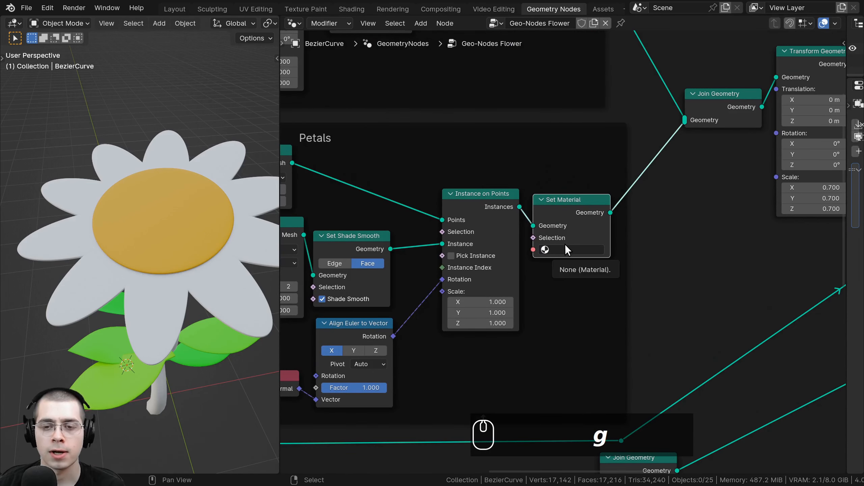
click(564, 248)
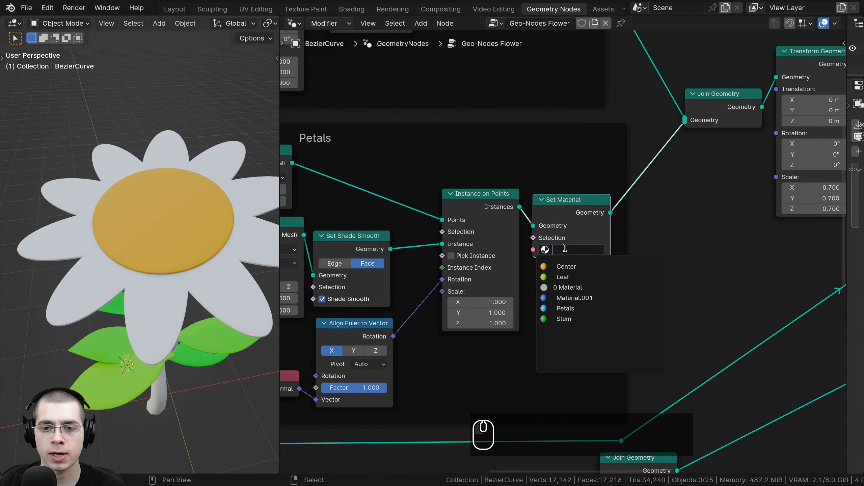
click(575, 309)
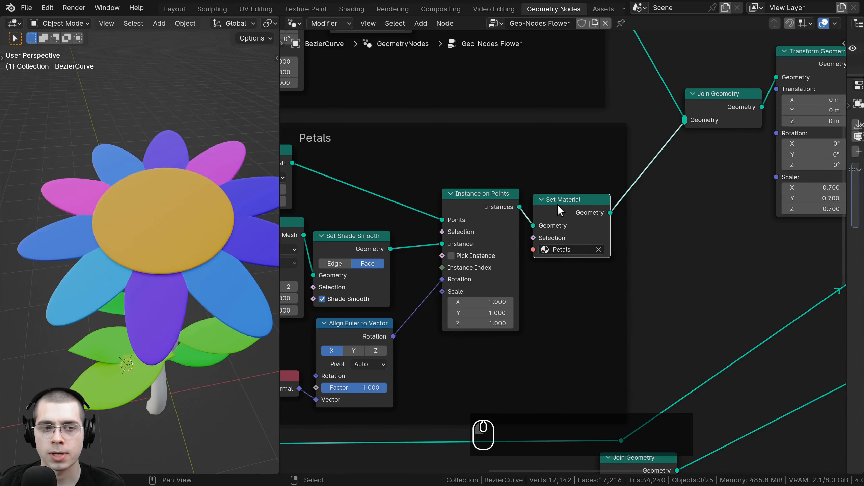
Review the Petals node chain from the Cylinder through to the Set Material node.
scroll(456, 210, down, 4)
middle_drag(475, 165, 613, 65)
scroll(613, 65, up, 4)
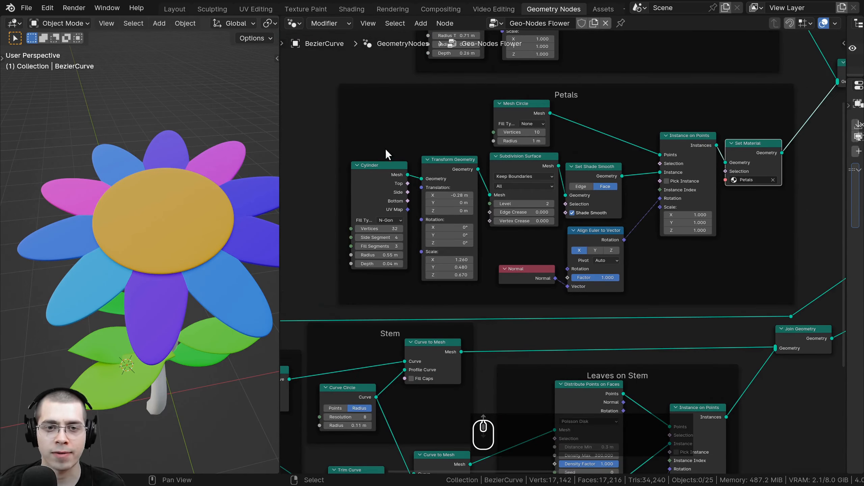
drag(379, 121, 698, 244)
middle_drag(524, 205, 506, 214)
click(373, 188)
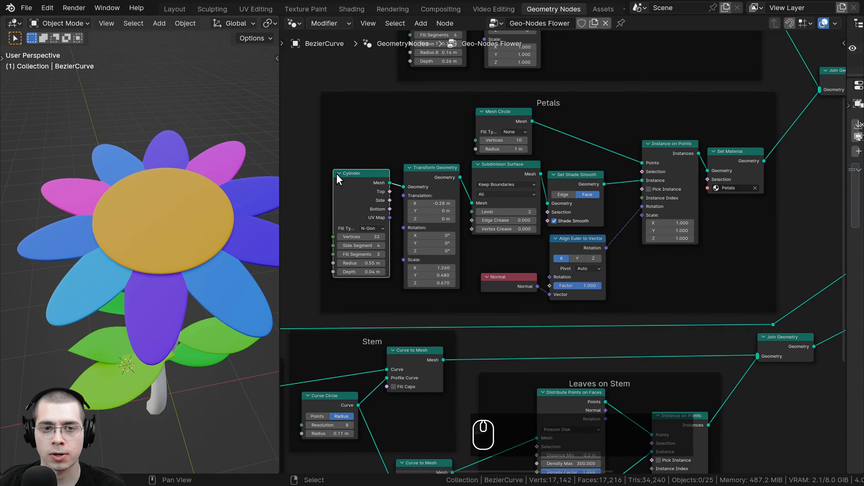
click(427, 170)
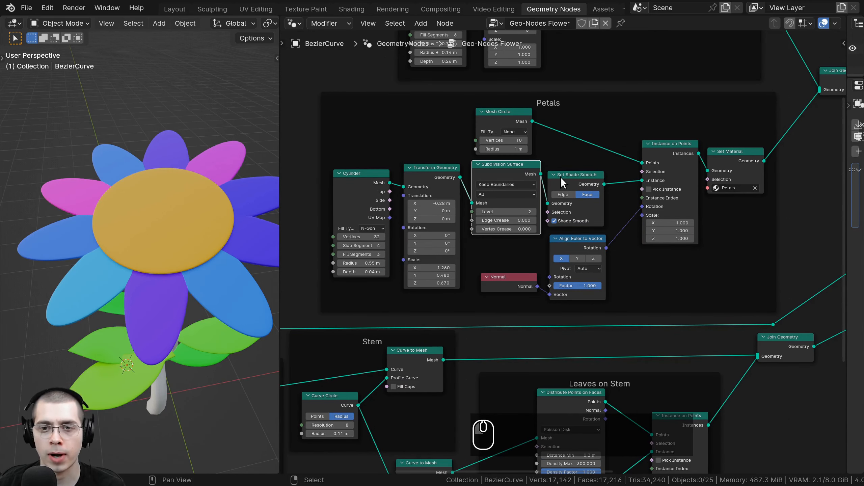
click(725, 153)
middle_drag(726, 152, 623, 192)
key(g)
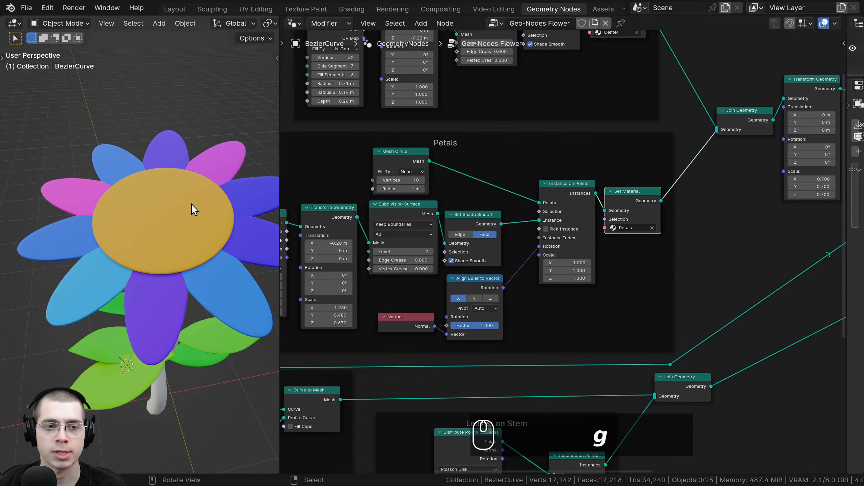
Examine the petals' color variation from several angles together with the Instance on Points node.
middle_drag(191, 204, 176, 148)
middle_drag(102, 231, 233, 189)
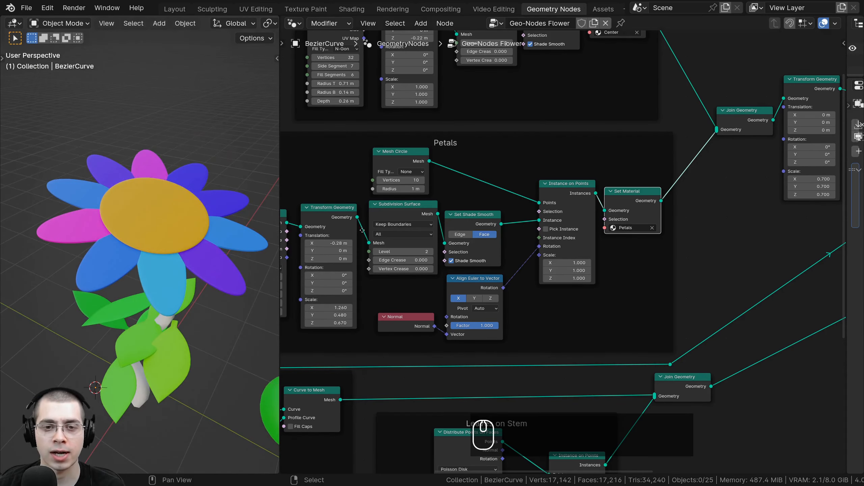
middle_drag(362, 230, 341, 205)
scroll(341, 204, up, 4)
mouse_move(627, 151)
mouse_down()
mouse_move(615, 139)
mouse_move(614, 148)
mouse_up()
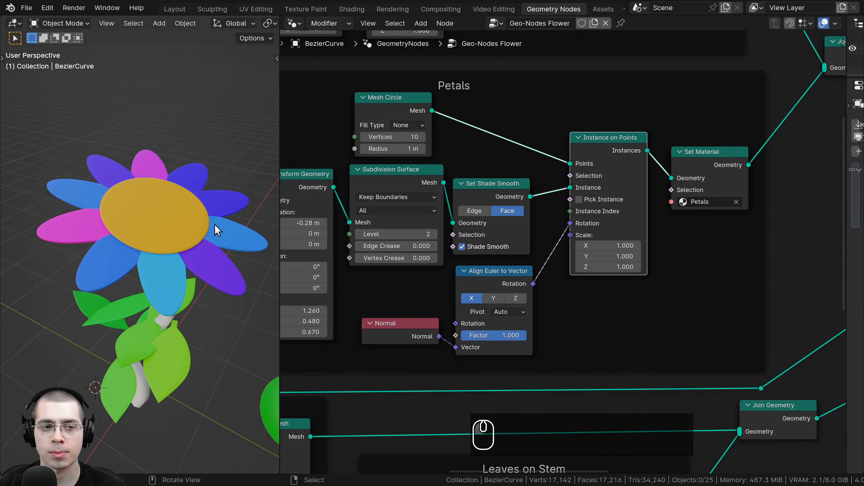
middle_drag(215, 224, 189, 243)
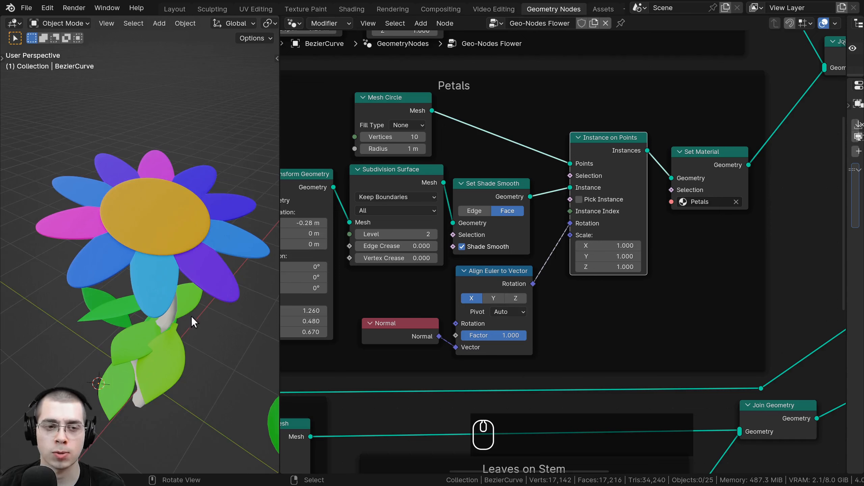
middle_drag(160, 201, 116, 243)
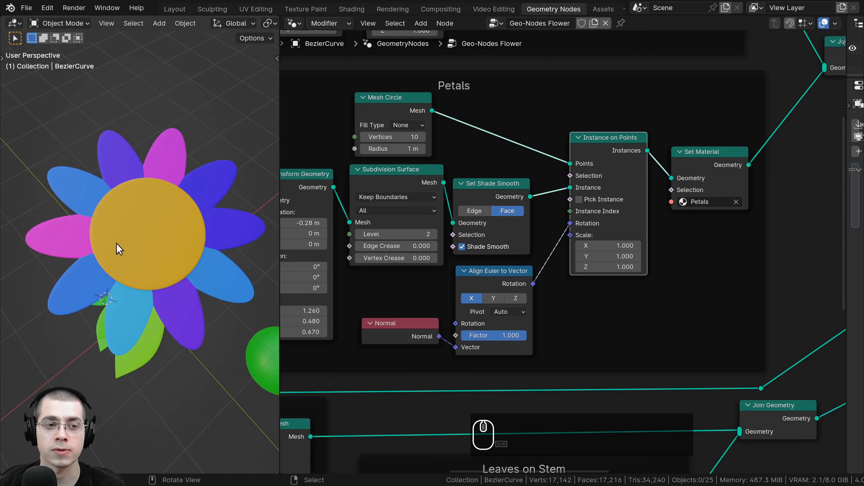
middle_drag(153, 270, 225, 180)
middle_drag(143, 238, 159, 179)
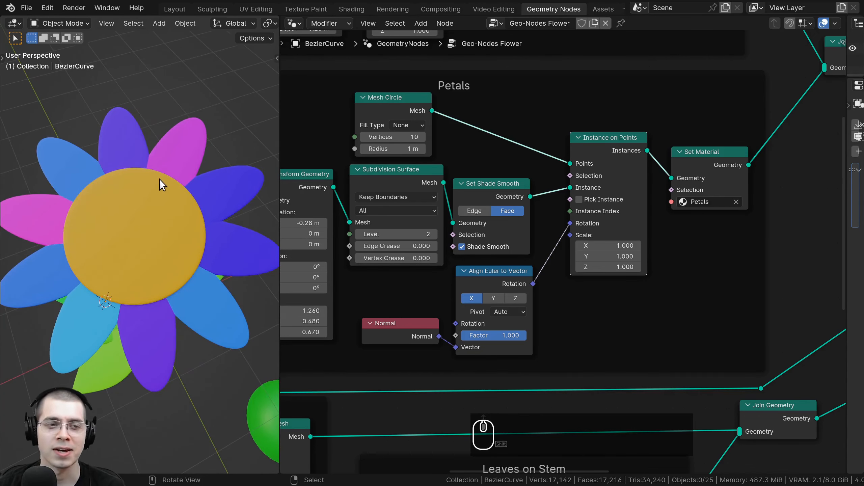
middle_drag(568, 218, 474, 254)
middle_drag(478, 194, 469, 190)
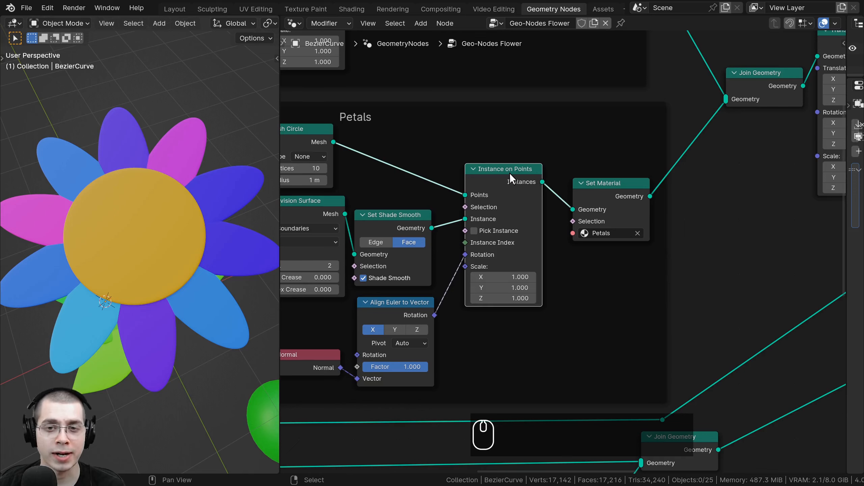
Shift Instance on Points slightly and insert a Realize Instances node between it and Set Material in the Petals frame.
drag(518, 173, 495, 180)
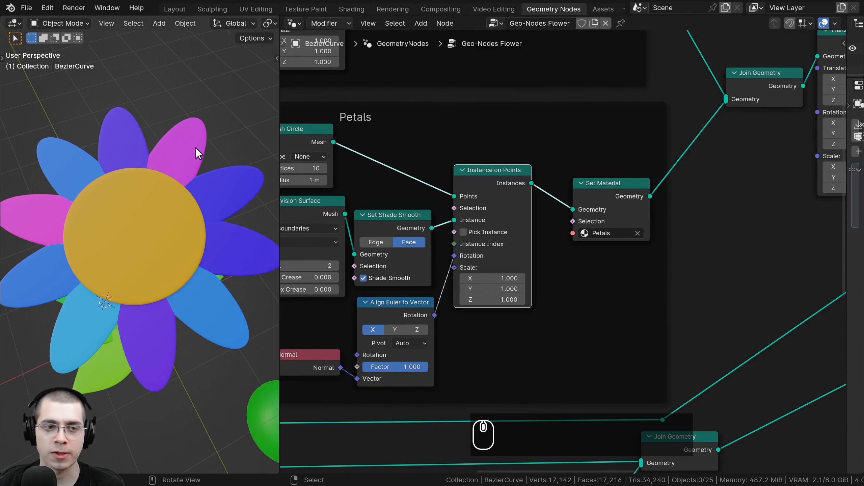
shift+middle_drag(196, 147, 181, 135)
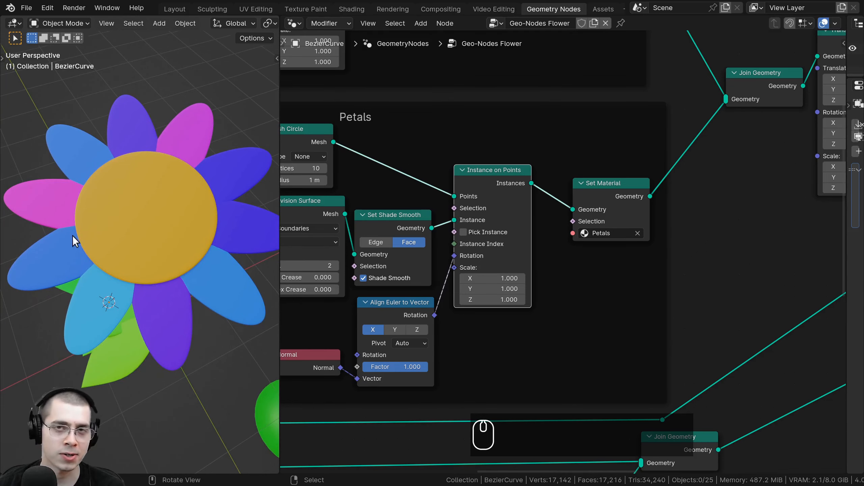
middle_drag(466, 151, 465, 151)
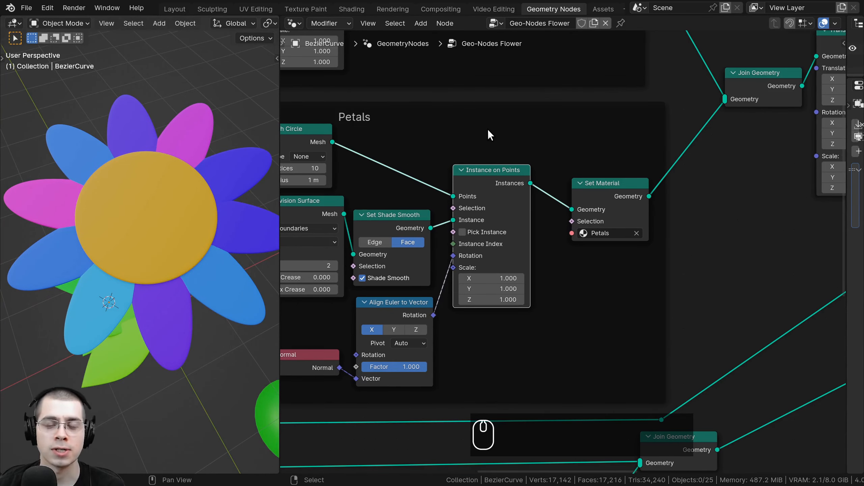
key(shift+a)
click(488, 131)
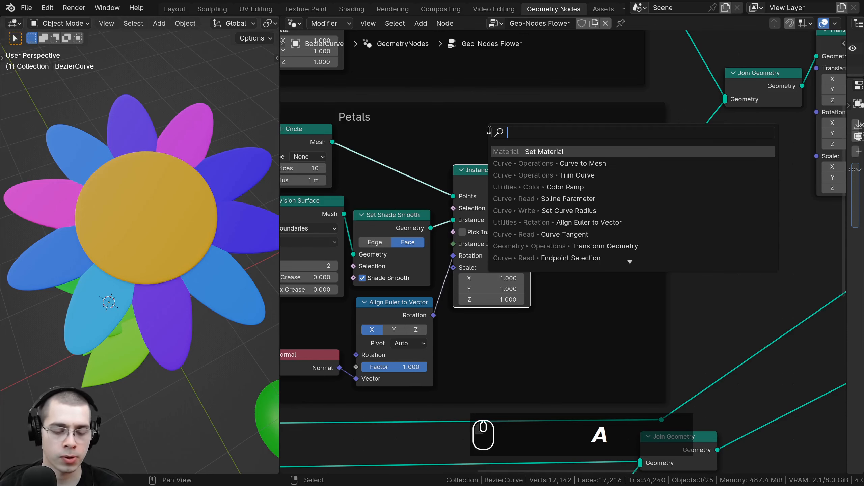
text(real)
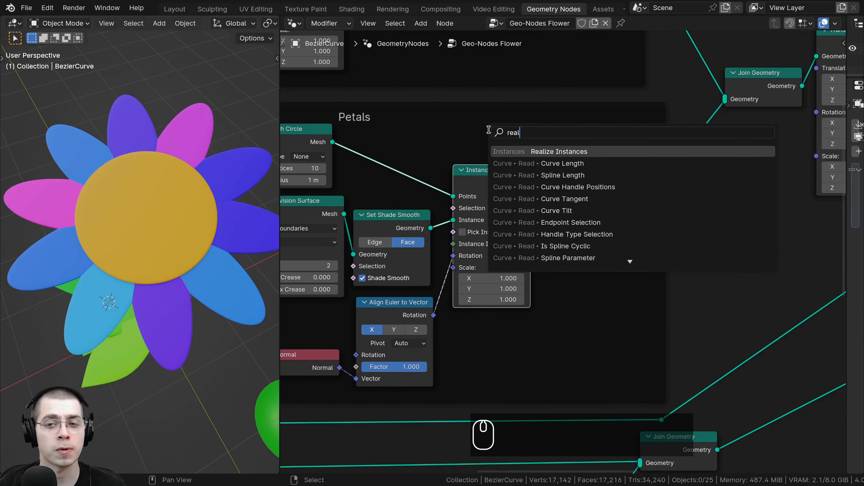
key(Return)
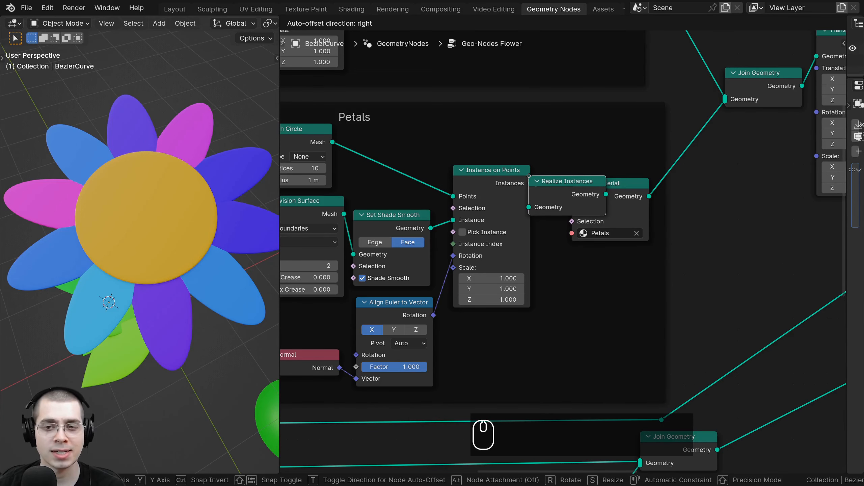
click(529, 176)
Tidy the spacing of the Realize Instances and Set Material nodes beside Instance on Points.
drag(603, 195, 563, 199)
drag(758, 194, 687, 195)
drag(583, 201, 585, 199)
middle_drag(202, 208, 206, 256)
scroll(94, 217, up, 2)
drag(663, 186, 665, 185)
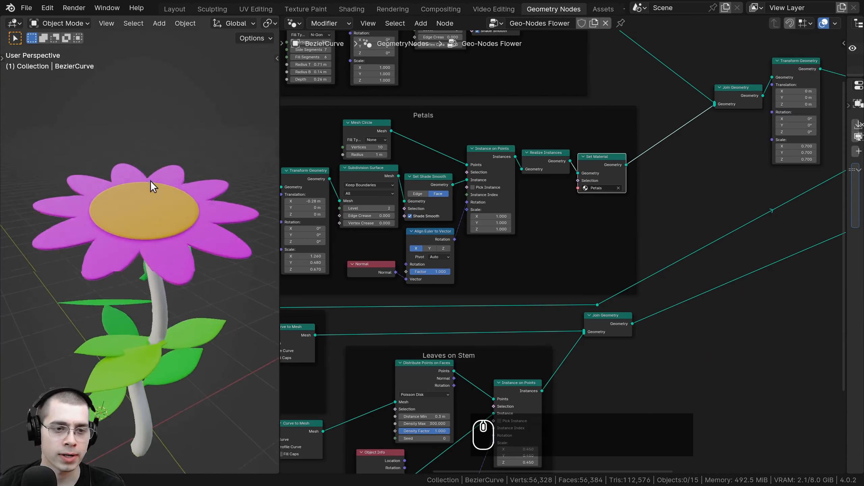
Examine the flower's underside and stem, and locate the Stem frame in the node tree.
middle_drag(150, 181, 236, 292)
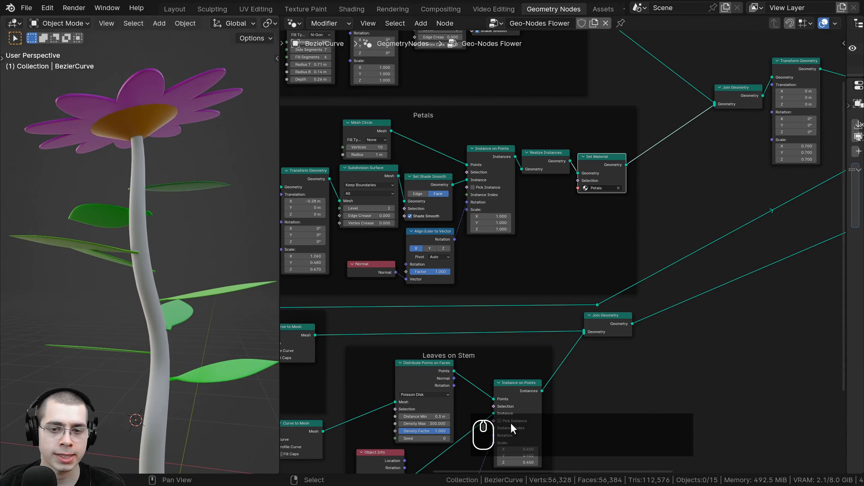
mouse_move(511, 423)
middle_down()
mouse_move(513, 403)
mouse_move(640, 360)
middle_up()
scroll(431, 350, down, 2)
middle_drag(431, 350, 515, 332)
middle_drag(388, 236, 455, 227)
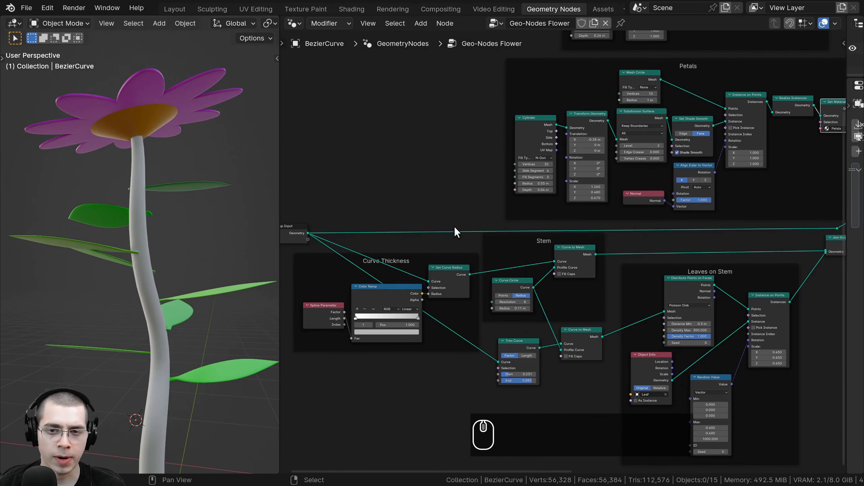
middle_drag(524, 256, 421, 231)
scroll(460, 234, up, 3)
scroll(420, 231, up, 1)
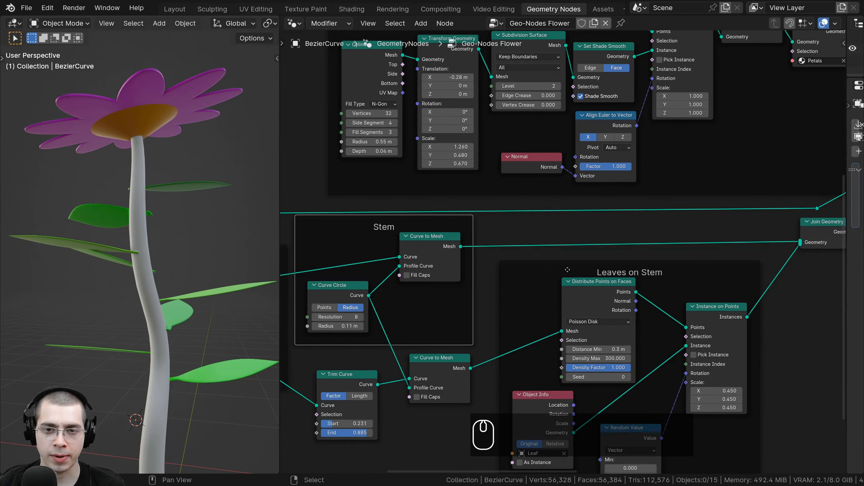
Insert a Set Material node after Curve to Mesh in the Stem frame, moving the Leaves on Stem frame down for room.
drag(567, 270, 568, 307)
key(shift+a)
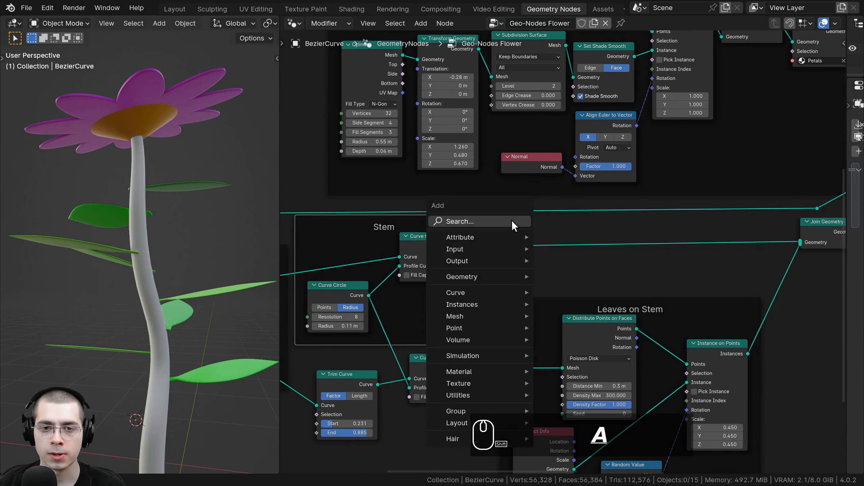
click(511, 221)
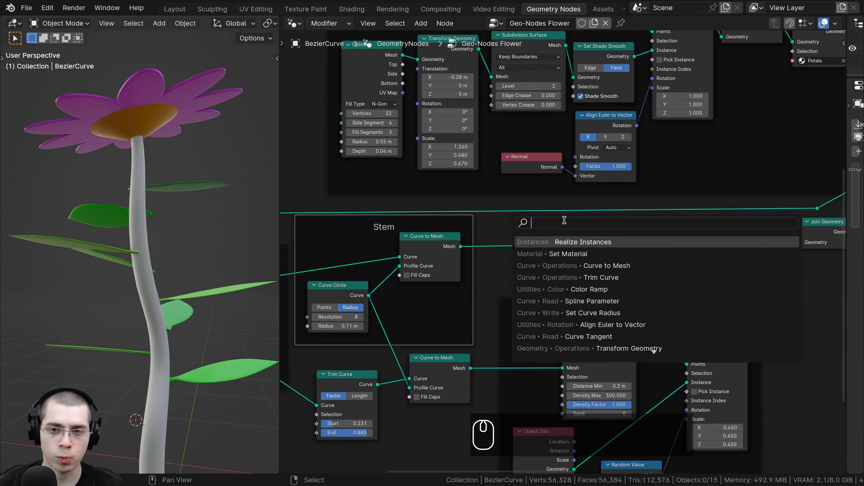
click(567, 253)
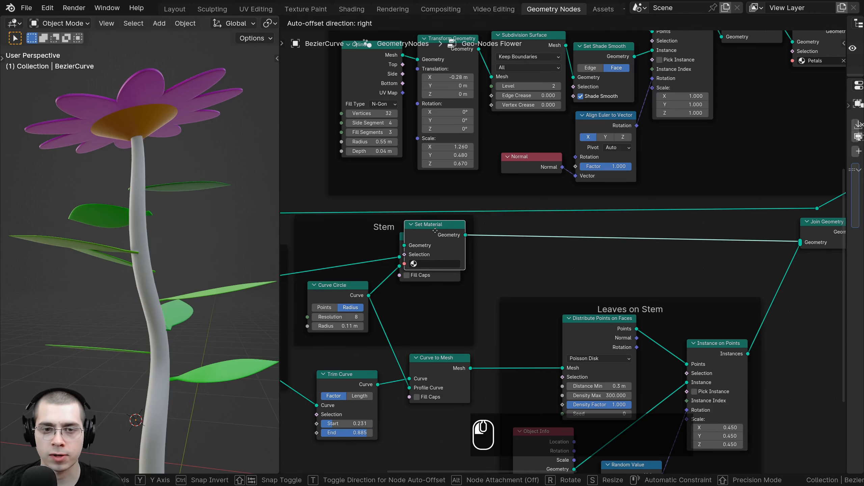
click(422, 242)
mouse_move(421, 238)
mouse_down()
mouse_move(456, 243)
mouse_move(411, 240)
mouse_up()
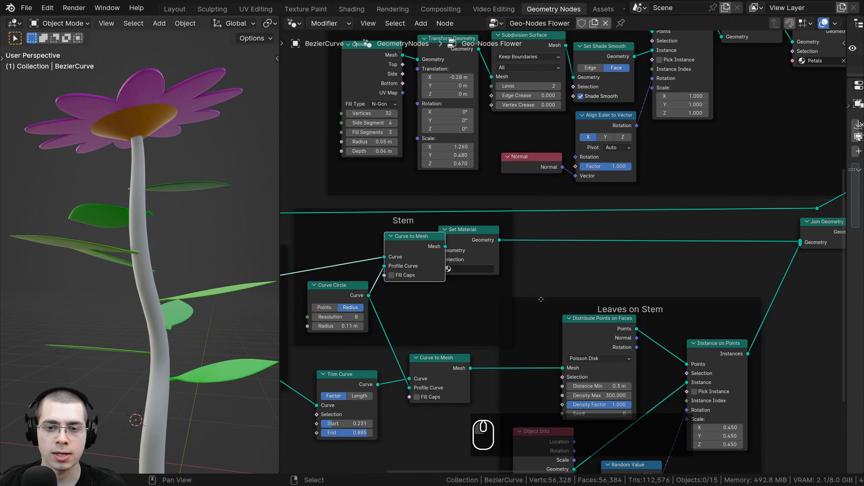
Tidy the spacing of Curve to Mesh, Set Material and the neighbouring Leaves on Stem frame.
drag(538, 304, 555, 303)
drag(486, 254, 490, 262)
drag(411, 248, 418, 249)
click(474, 247)
click(446, 249)
Assign the Stem material in the Stem frame's Set Material node and check the whole flower.
scroll(475, 237, up, 2)
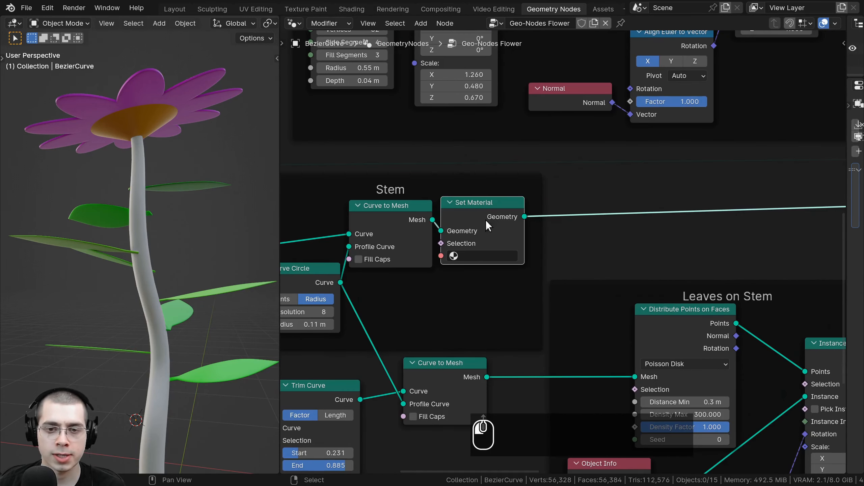
click(458, 259)
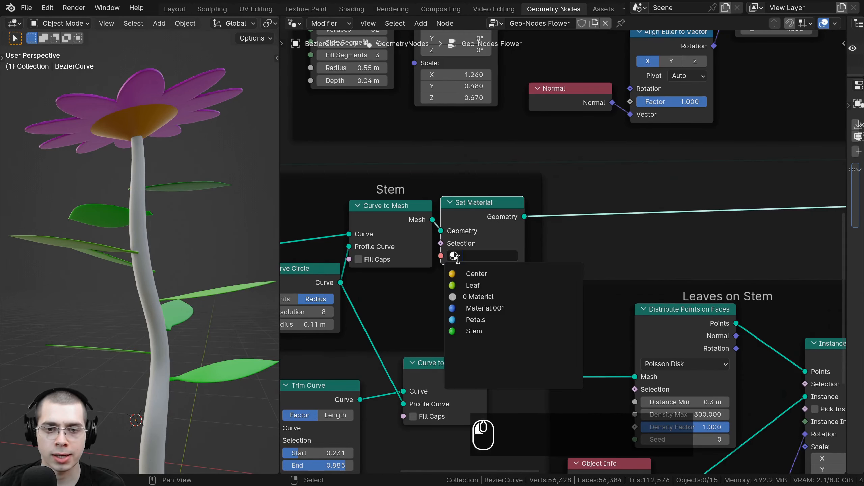
click(485, 332)
scroll(120, 248, down, 3)
key(a)
middle_drag(120, 246, 212, 295)
key(a)
scroll(207, 203, down, 2)
scroll(212, 295, up, 1)
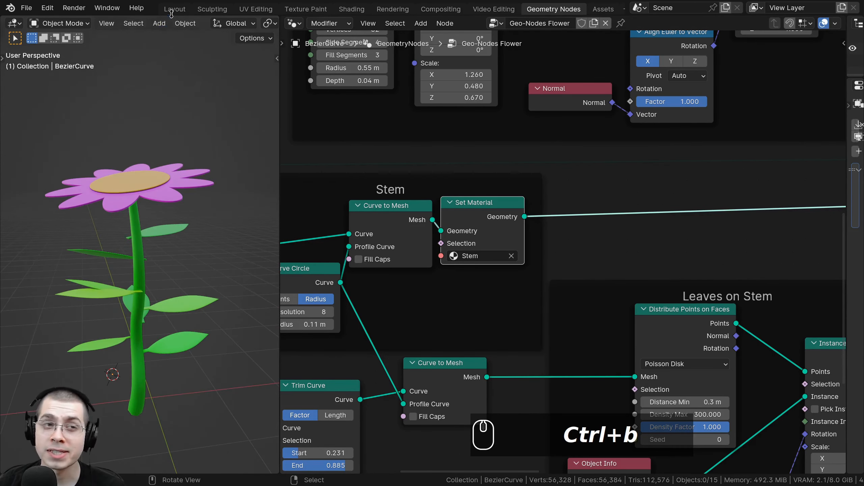
Switch to the Layout workspace and edit the flower's BezierCurve with its top control point selected.
click(171, 8)
shift+middle_drag(289, 328, 289, 247)
shift+middle_drag(201, 228, 205, 218)
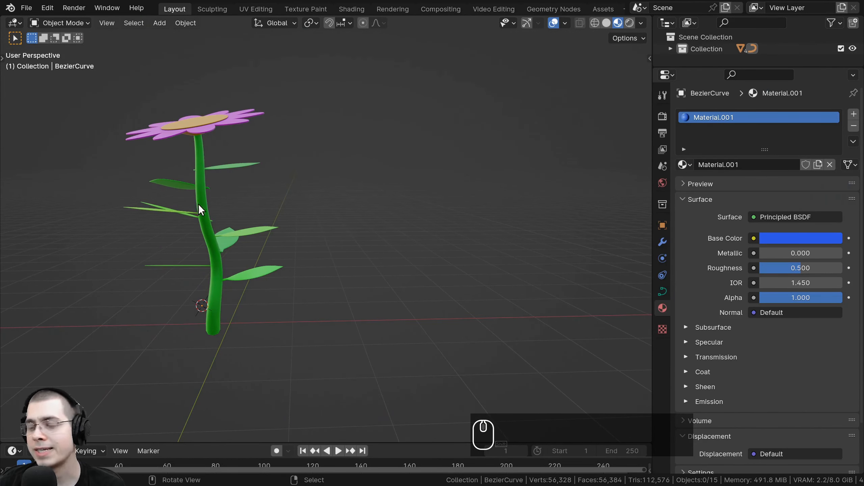
click(193, 159)
middle_drag(192, 159, 292, 191)
key(Tab)
middle_drag(293, 191, 238, 146)
shift+middle_drag(238, 146, 239, 139)
key(Tab)
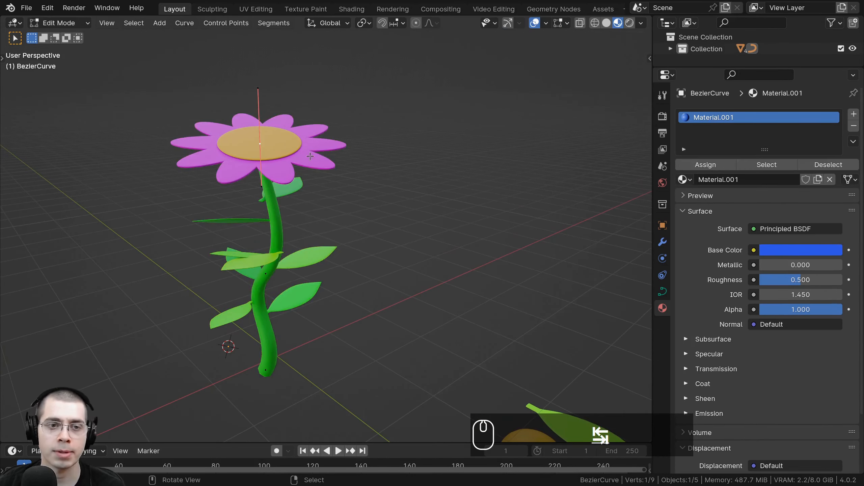
scroll(245, 145, down, 2)
Move the curve's top control point, and move, scale and rotate its middle one to bend the stem.
key(g)
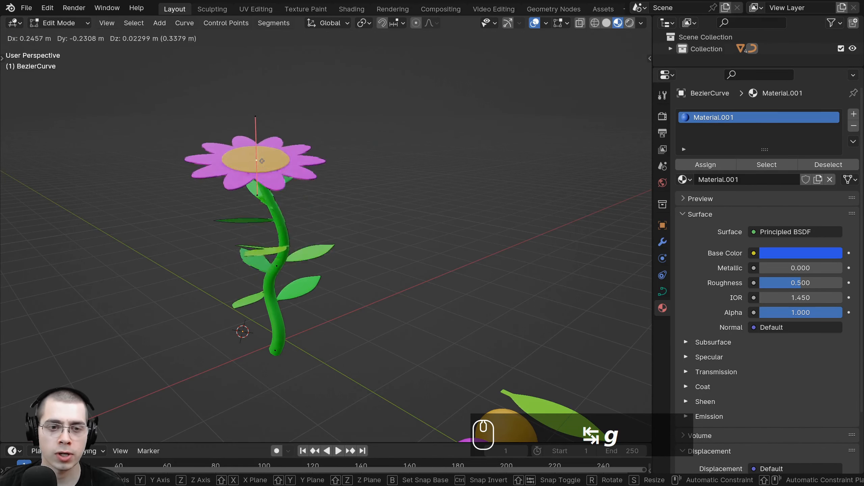
right_click(255, 160)
right_click(276, 265)
key(g)
right_click(325, 259)
key(s)
key(r)
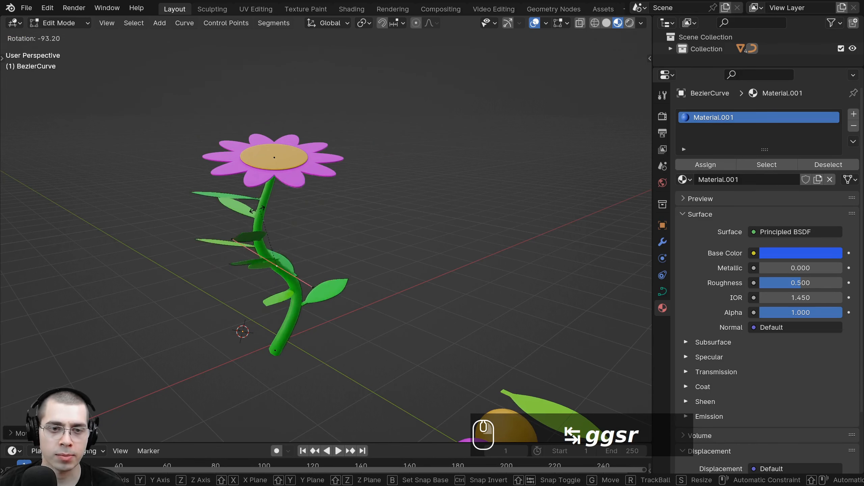
key(g)
click(308, 151)
Duplicate the curve's base point beside the first flower and extrude it upward to grow a second flower.
middle_drag(308, 151, 284, 136)
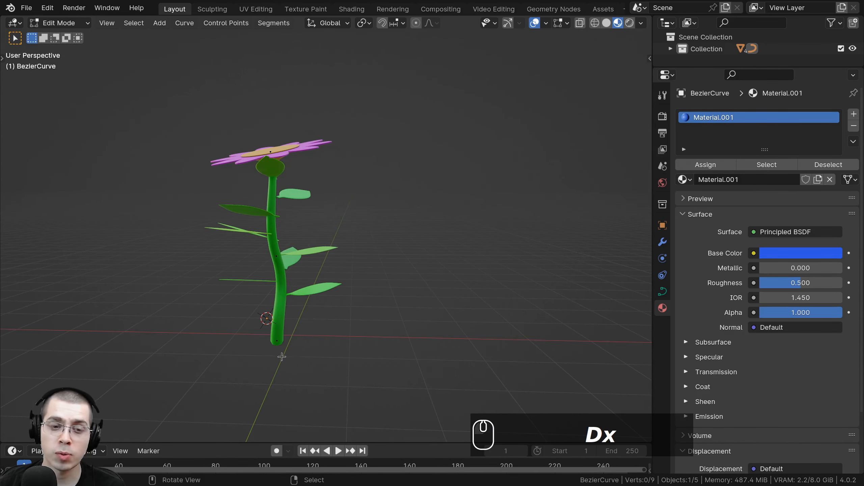
shift+middle_drag(282, 357, 277, 325)
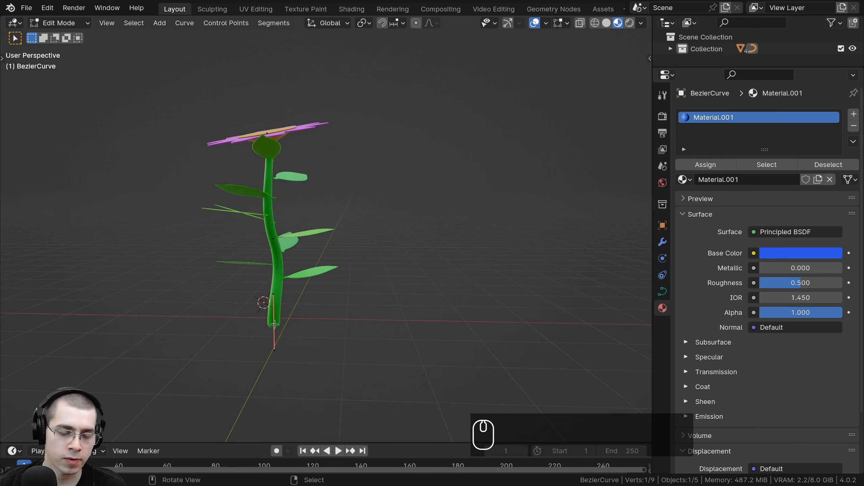
key(shift+d)
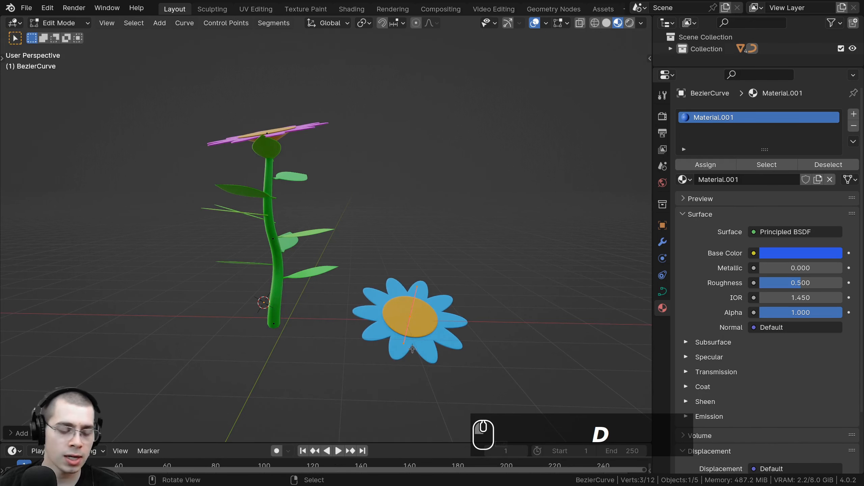
key(e)
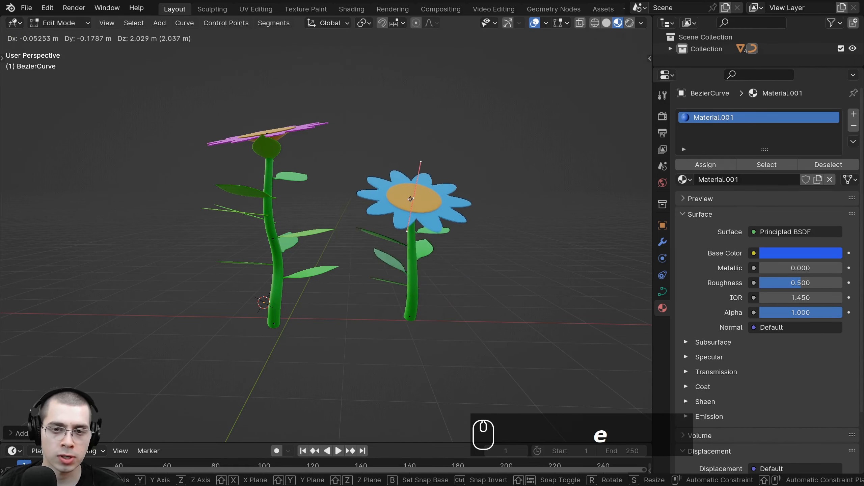
Scale, rotate and move the second flower's top point to bend its stem and tilt its head.
key(s)
key(r)
click(461, 221)
key(g)
click(478, 239)
key(r)
click(490, 203)
key(g)
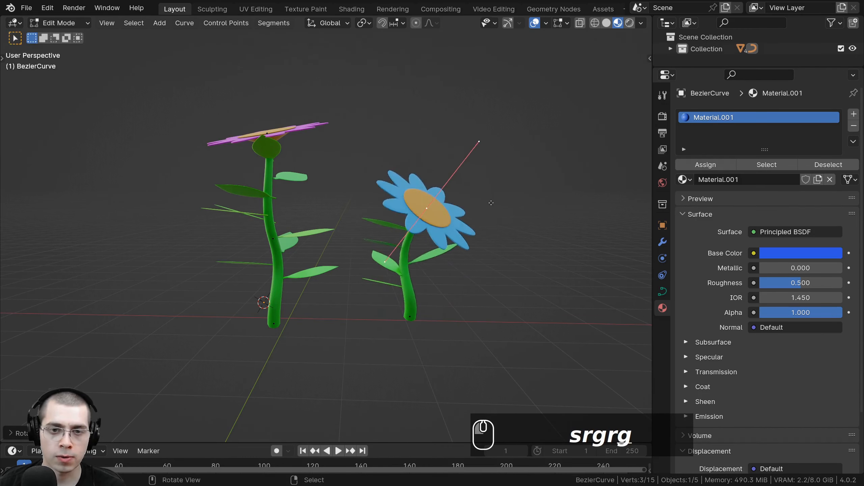
click(473, 228)
middle_drag(473, 229, 412, 213)
middle_drag(471, 231, 381, 207)
key(a)
key(a)
middle_drag(253, 226, 289, 226)
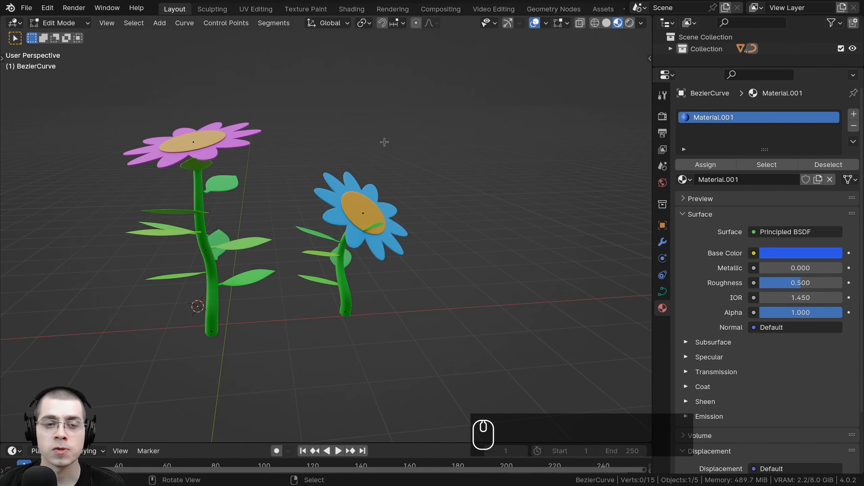
Activate the Draw tool and sketch two curved stems and one looped stem on one side of the existing flowers.
key(t)
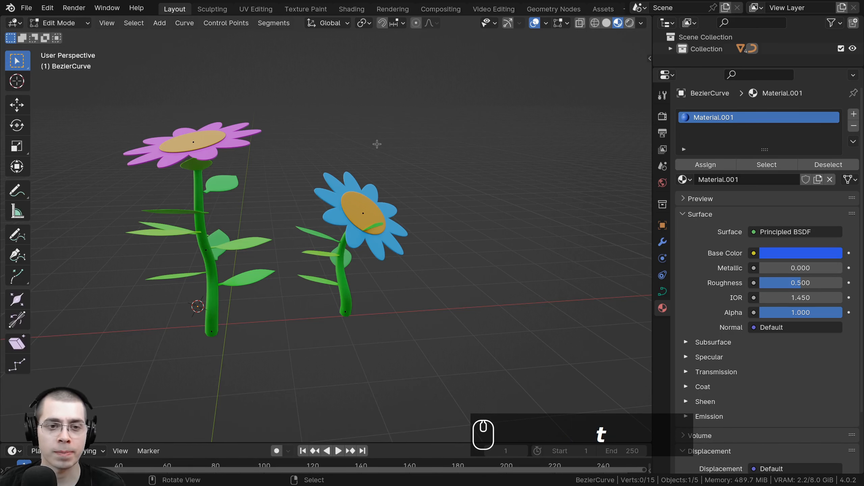
mouse_move(376, 144)
middle_down()
mouse_move(351, 124)
mouse_move(341, 130)
middle_up()
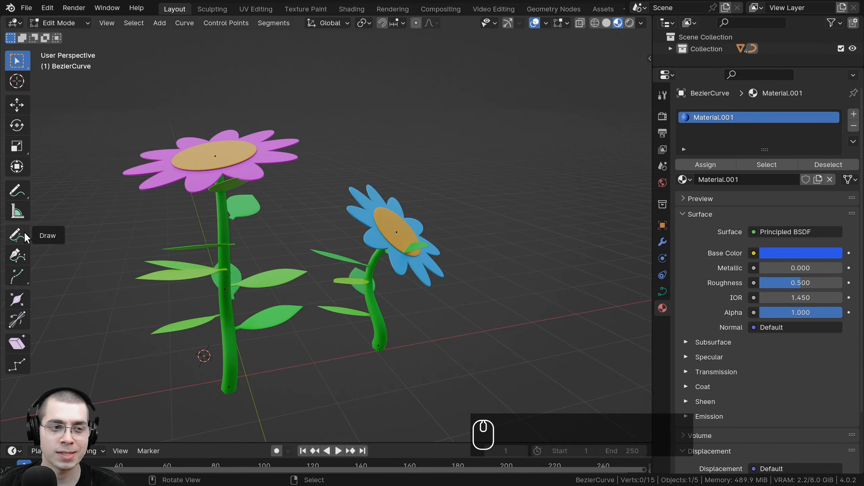
click(23, 232)
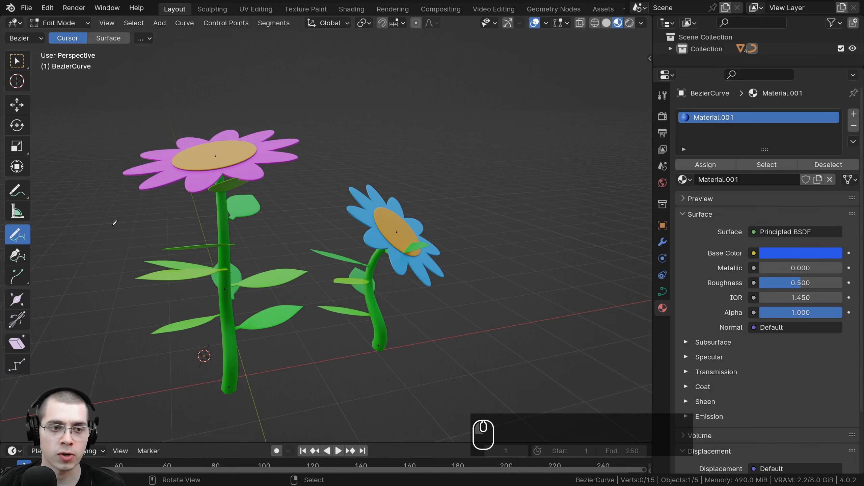
middle_drag(115, 223, 351, 356)
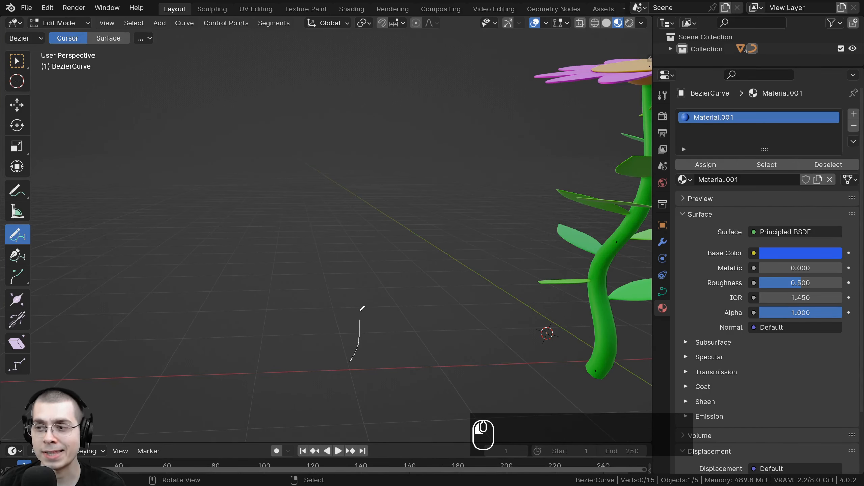
drag(366, 163, 367, 163)
mouse_move(367, 163)
middle_down()
mouse_move(266, 208)
mouse_move(330, 261)
middle_up()
drag(294, 147, 299, 119)
shift+middle_drag(181, 248, 228, 278)
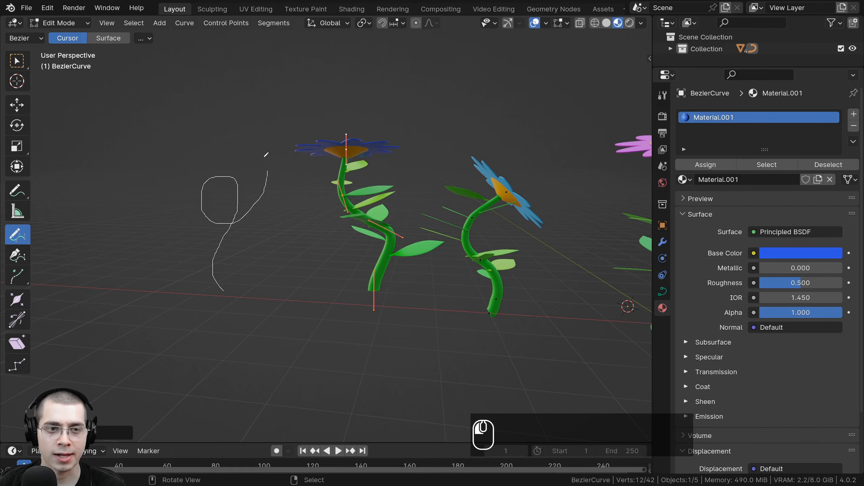
drag(266, 155, 258, 129)
Draw more wavy stems on the opposite side of the flower row and return to Object Mode.
middle_drag(259, 130, 432, 225)
shift+middle_drag(521, 319, 487, 283)
scroll(504, 285, up, 1)
drag(519, 287, 528, 256)
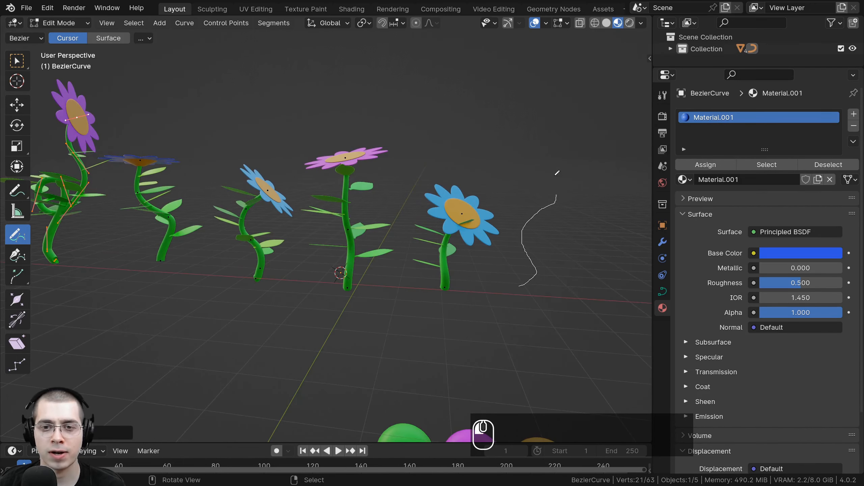
drag(555, 175, 555, 154)
shift+middle_drag(558, 160, 456, 159)
drag(524, 310, 568, 282)
drag(572, 96, 571, 113)
mouse_move(571, 113)
middle_down()
mouse_move(449, 180)
mouse_move(517, 270)
middle_up()
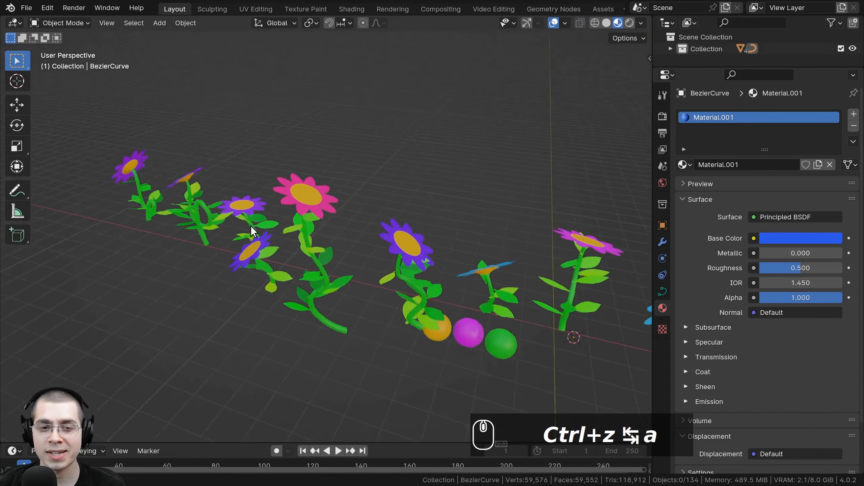
Examine the row of flowers and their petal colors from several angles, along with the Geo-Nodes Flower modifier.
scroll(238, 223, up, 3)
middle_drag(227, 219, 251, 289)
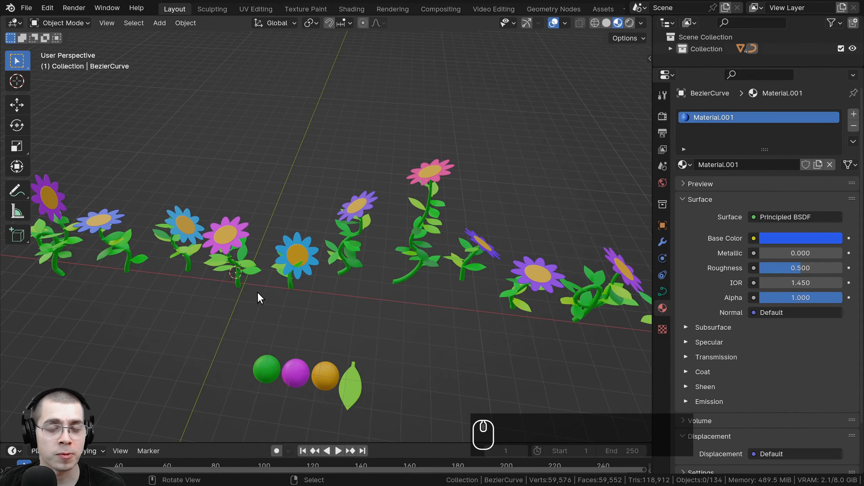
scroll(434, 162, up, 5)
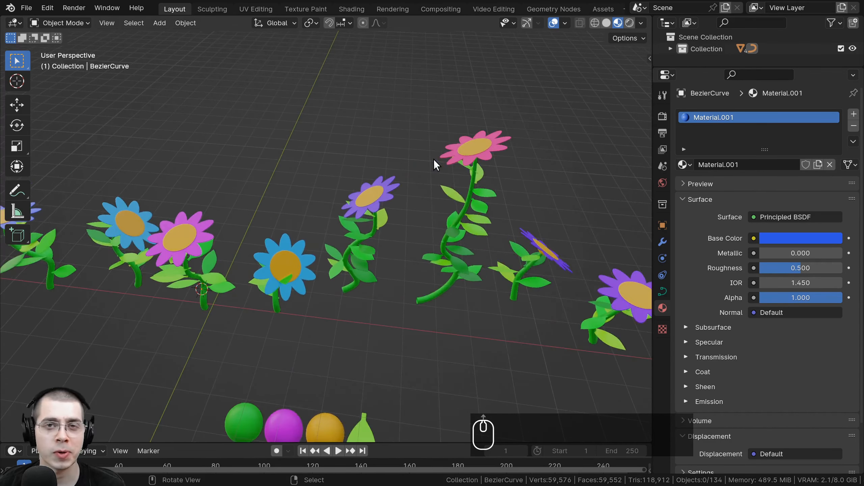
middle_drag(241, 195, 401, 165)
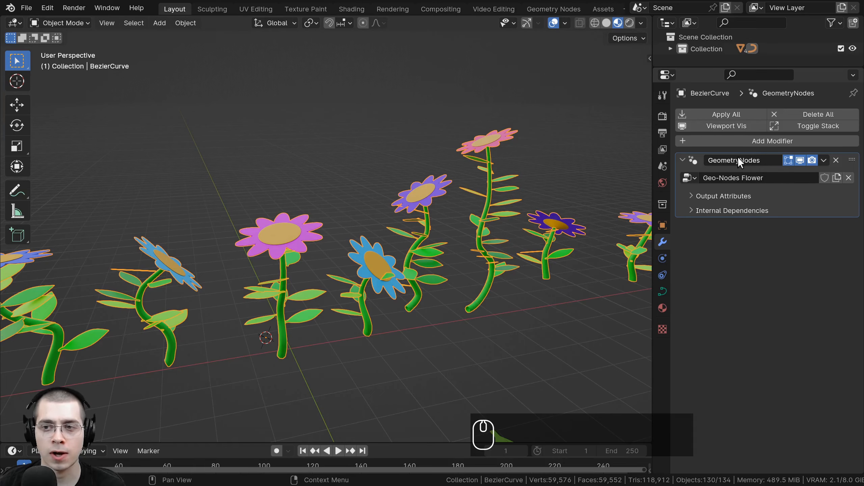
middle_drag(450, 205, 349, 205)
scroll(360, 209, up, 6)
mouse_move(437, 223)
shift+middle_down()
mouse_move(373, 226)
mouse_move(321, 137)
mouse_move(366, 199)
mouse_move(442, 208)
shift+middle_up()
shift+middle_drag(442, 207, 460, 305)
scroll(334, 174, up, 2)
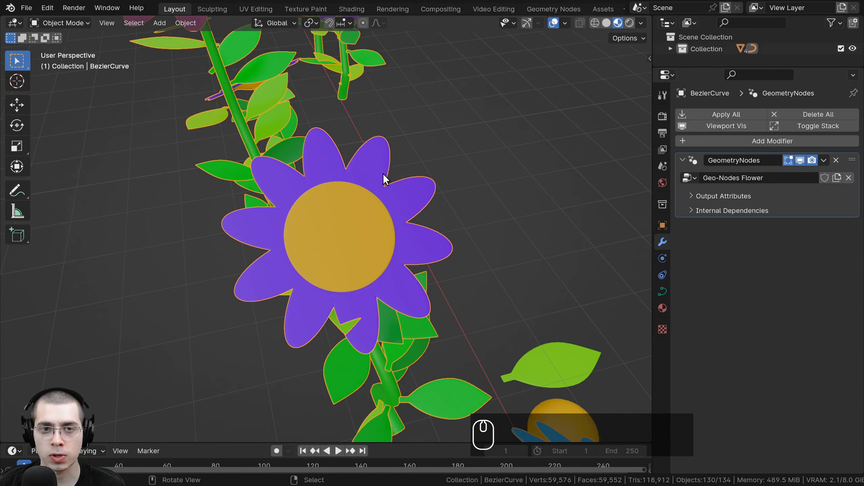
middle_drag(363, 160, 415, 137)
scroll(352, 155, down, 4)
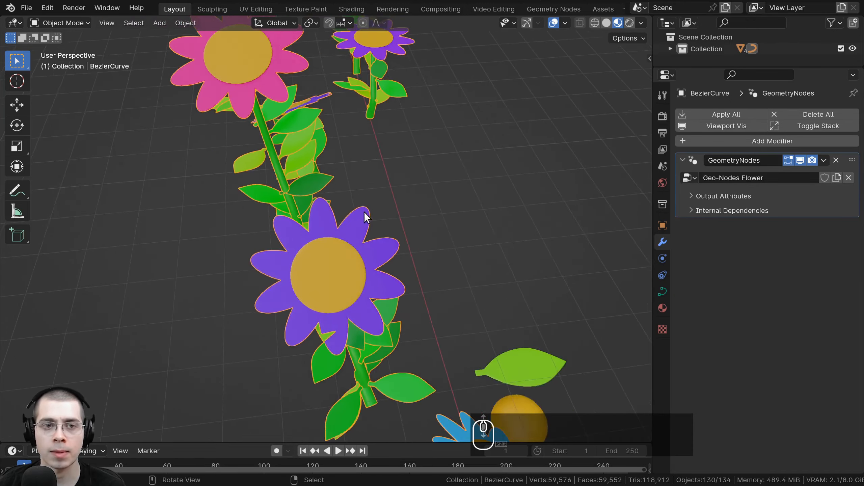
middle_drag(352, 155, 292, 156)
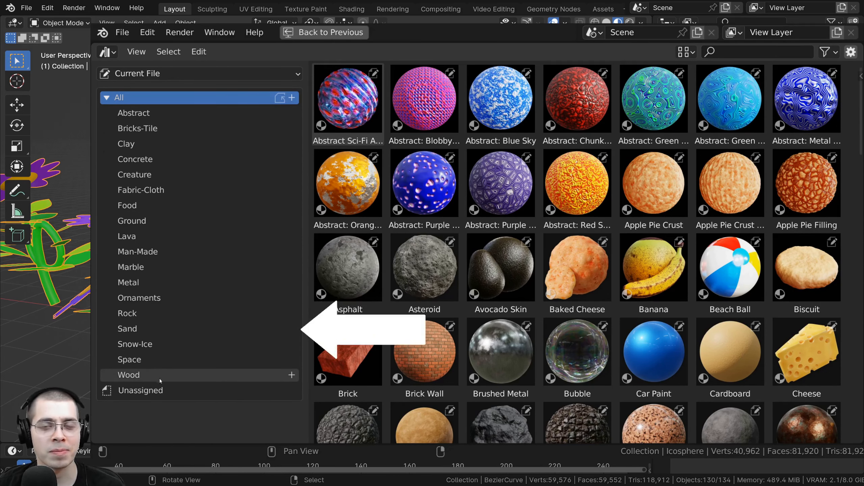
Browse the asset library's Rock, Lava, Space, Ground and Abstract material categories.
click(147, 312)
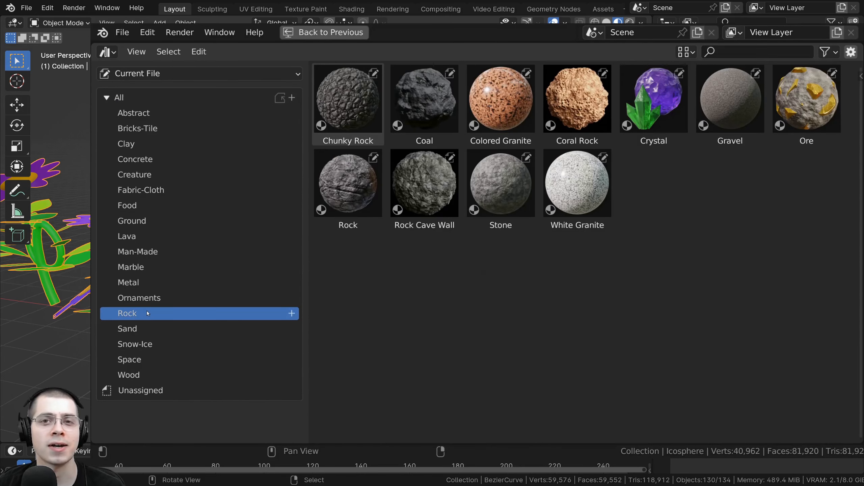
click(142, 243)
click(144, 361)
click(140, 222)
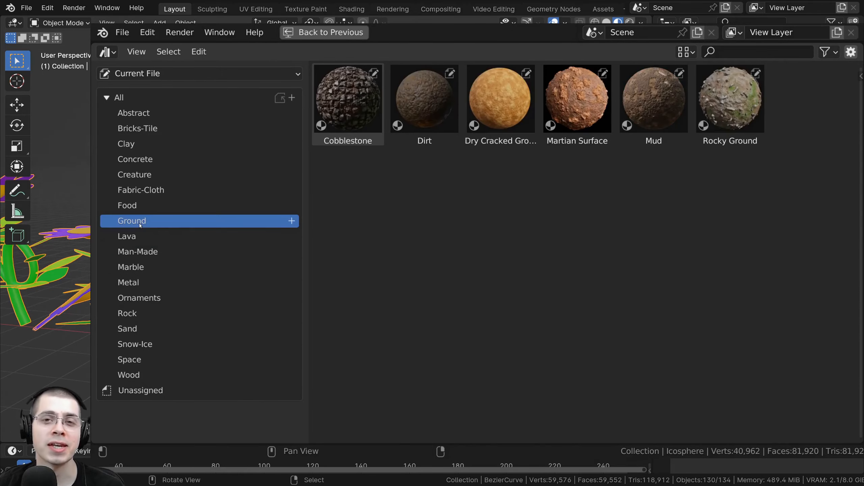
click(181, 117)
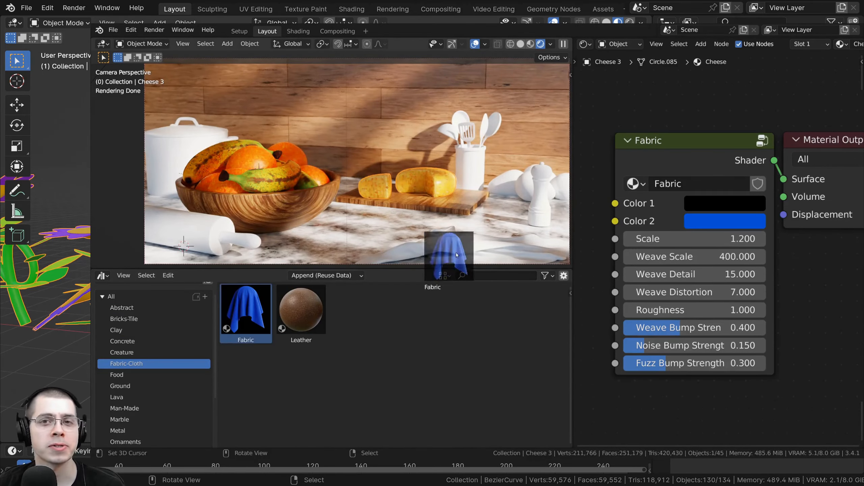
Apply the Fabric material to the kitchen cloth, Clay to the utensil holder, and try Pool Tiles and Tile on the wall.
drag(456, 254, 457, 254)
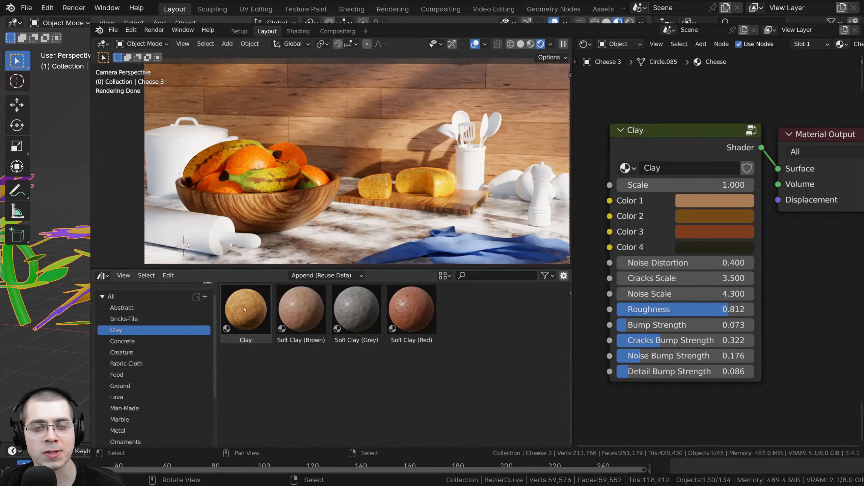
drag(243, 307, 466, 163)
scroll(146, 364, down, 2)
click(144, 370)
drag(301, 309, 335, 128)
drag(246, 310, 351, 141)
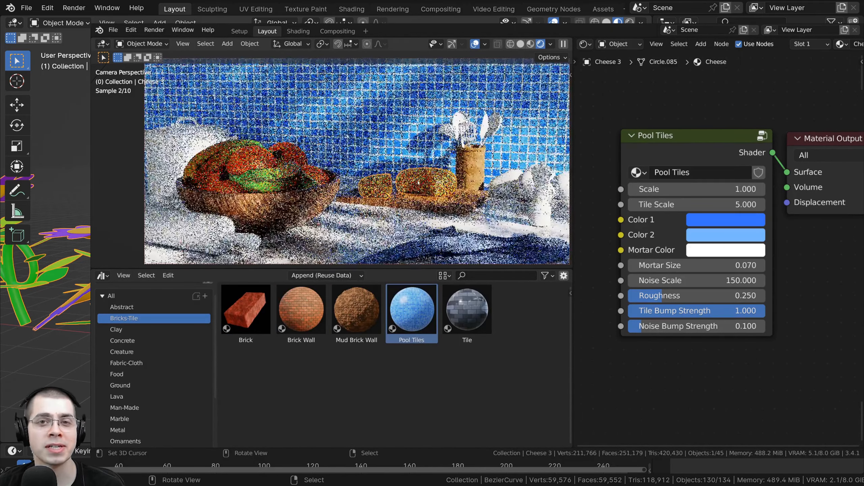
drag(467, 309, 341, 119)
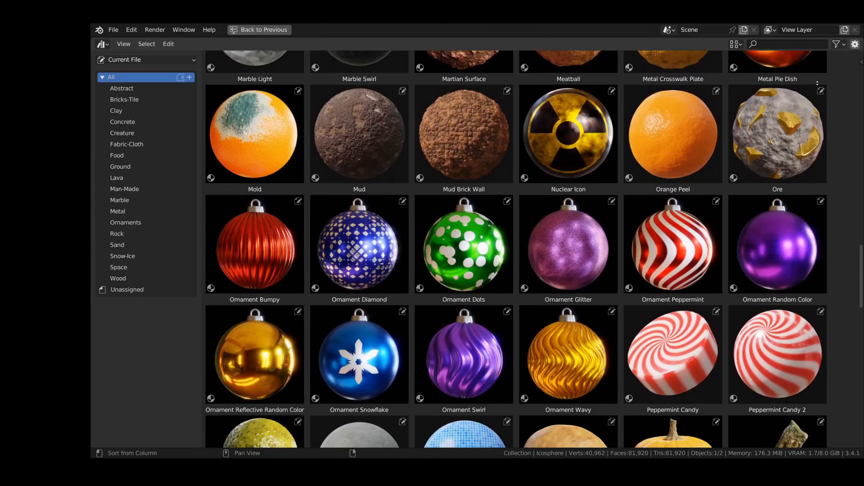
middle_drag(817, 426, 820, 106)
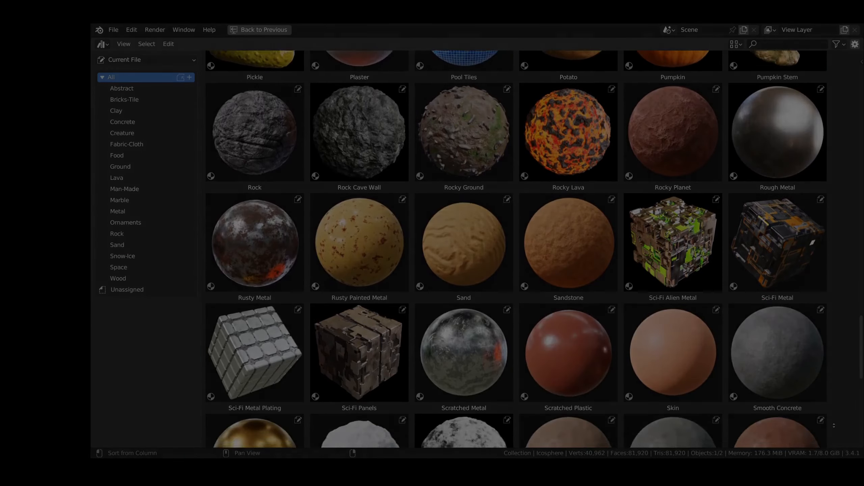